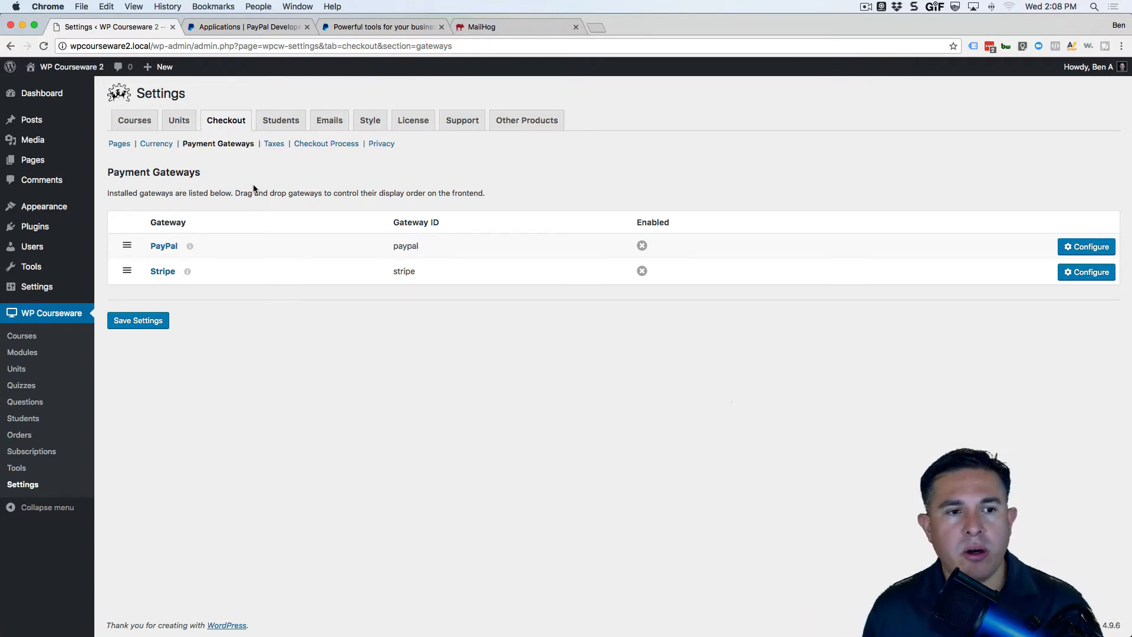
Review the PayPal gateway settings, then bring up PayPal Developer's My Apps & Credentials page.
click(163, 246)
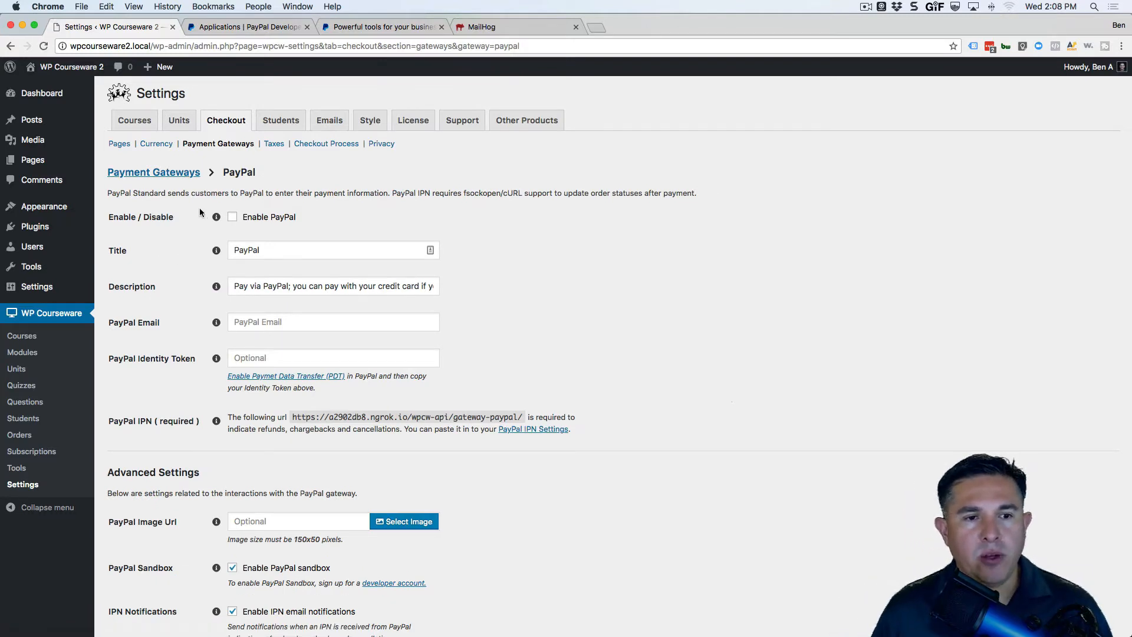
scroll(307, 316, down, 5)
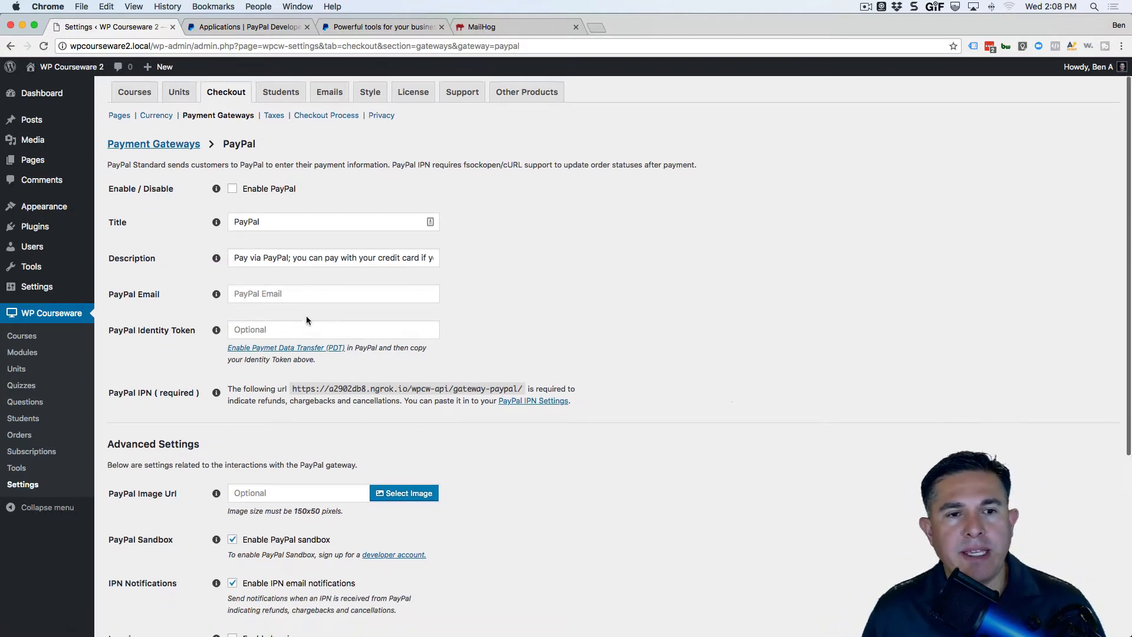
scroll(306, 321, down, 4)
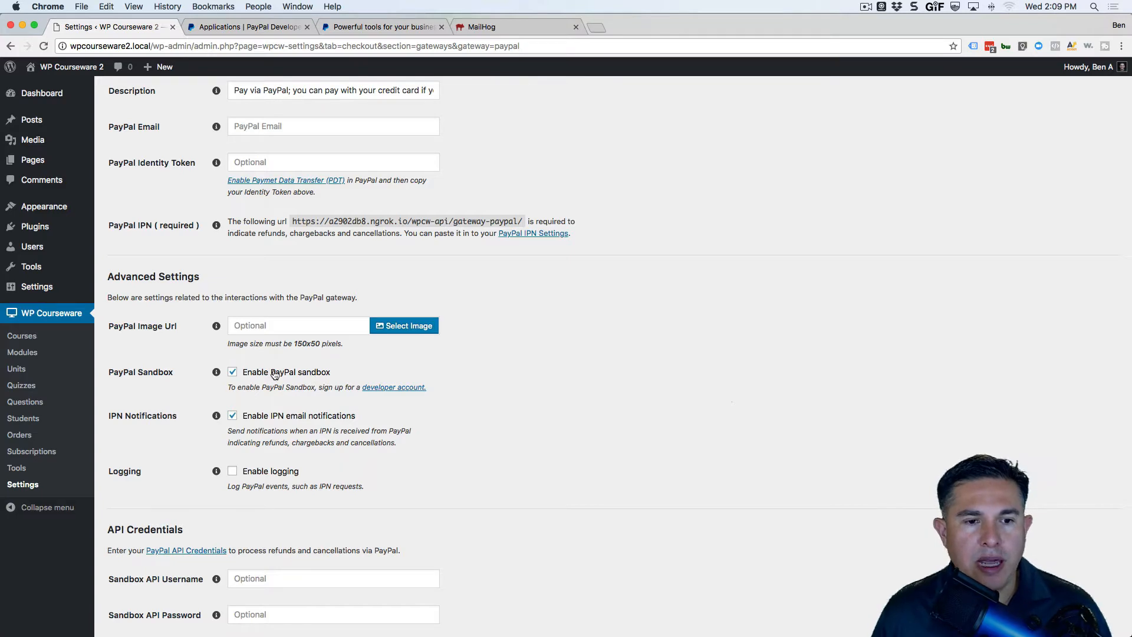
scroll(275, 375, up, 10)
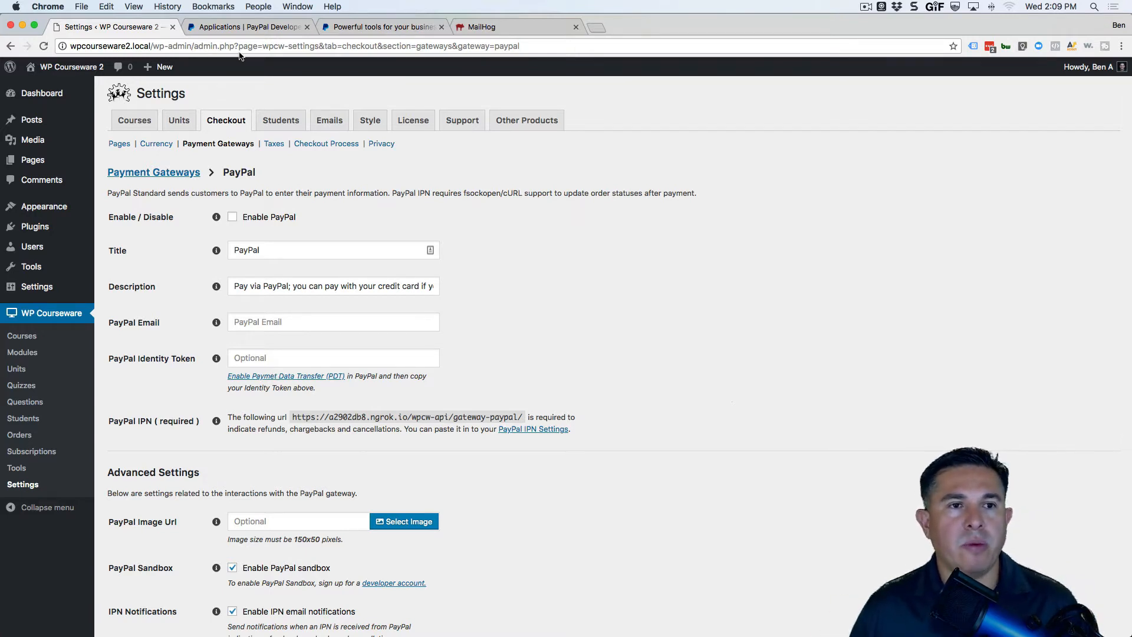
click(238, 27)
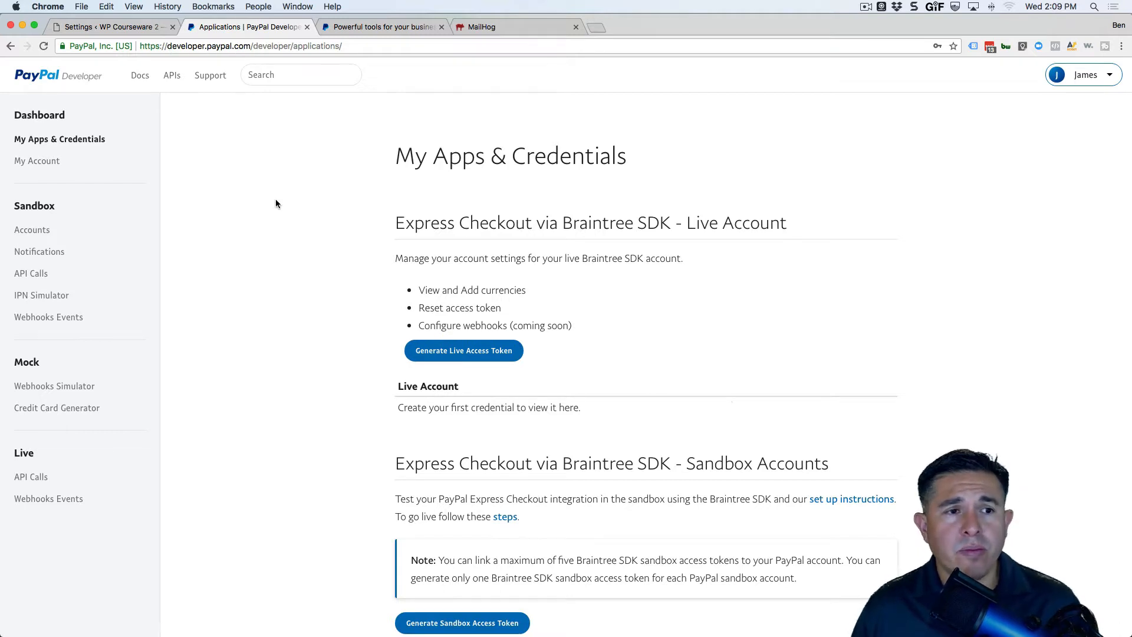
Check the five sandbox test accounts in PayPal Developer, then return to the PayPal gateway settings.
click(27, 233)
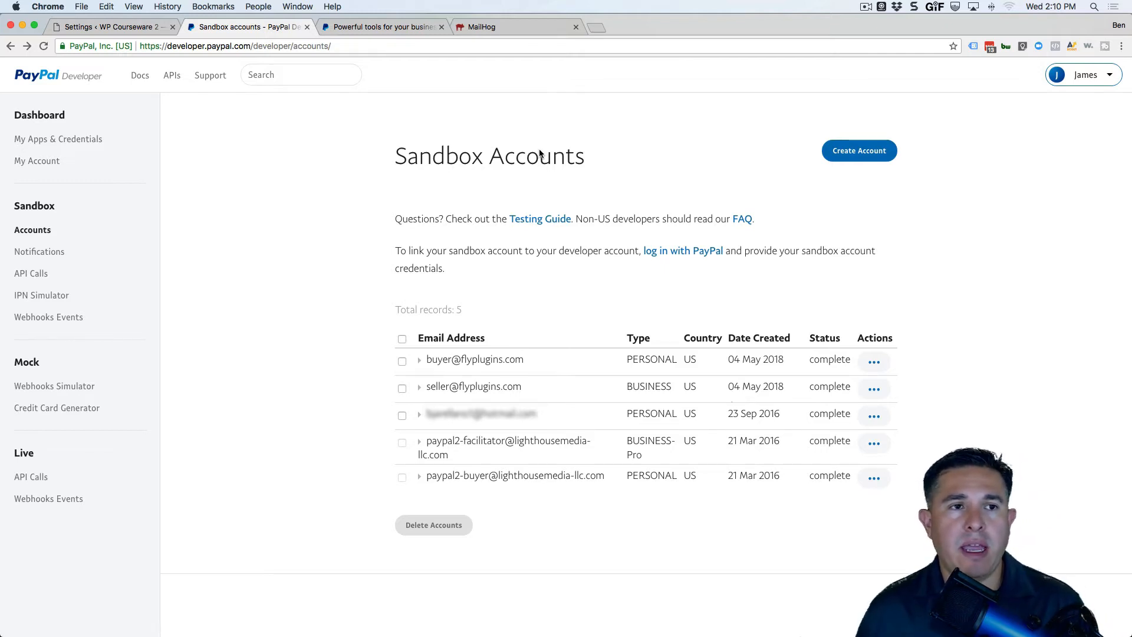
click(95, 29)
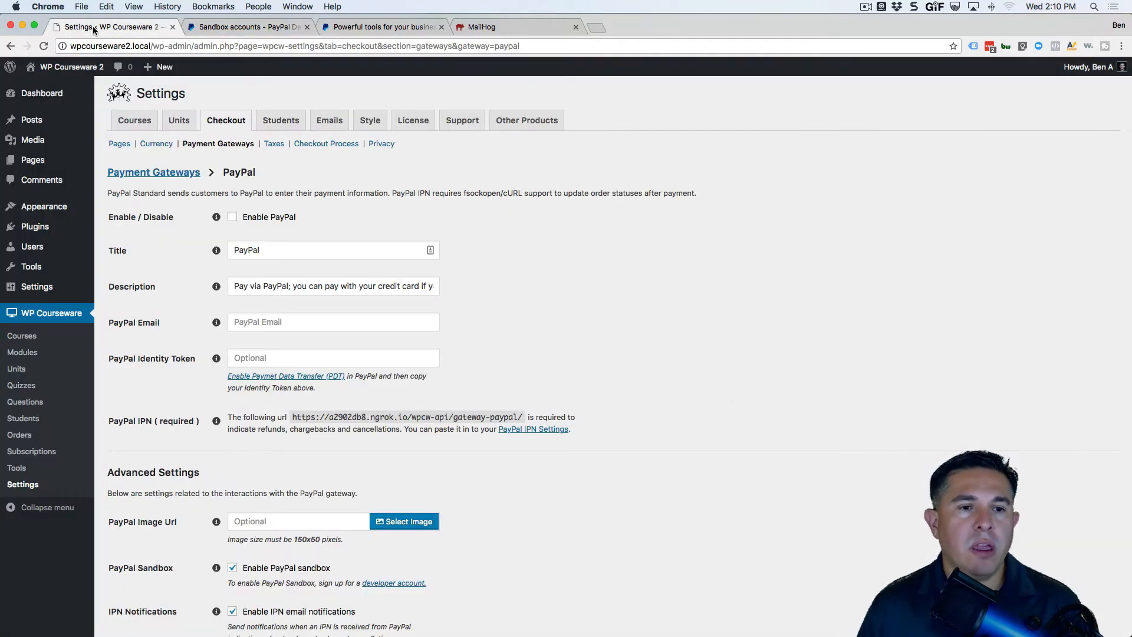
Enable the PayPal gateway and enter the sandbox seller account's e-mail as the PayPal Email.
click(323, 215)
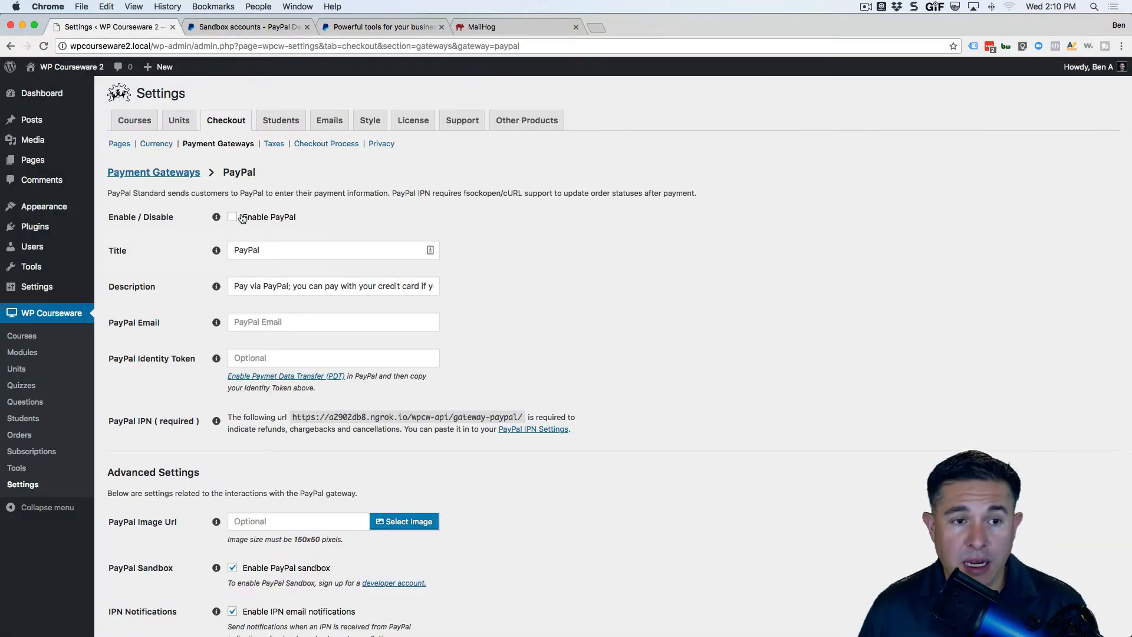
scroll(354, 217, down, 1)
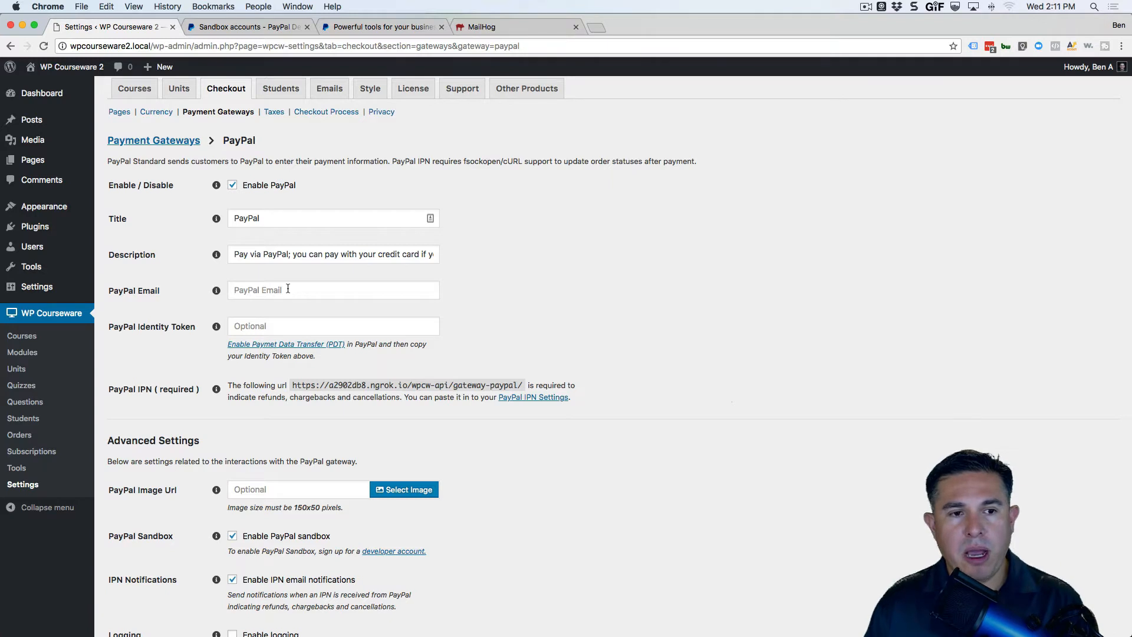
text(w)
key(BackSpace)
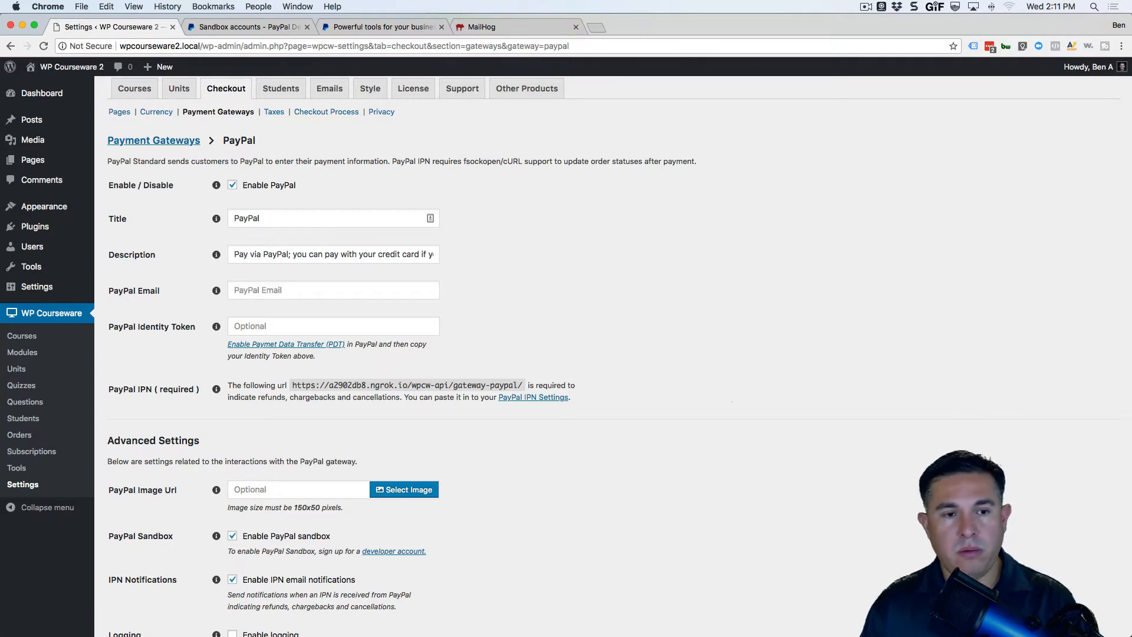
text(seller)
key(Down)
key(Tab)
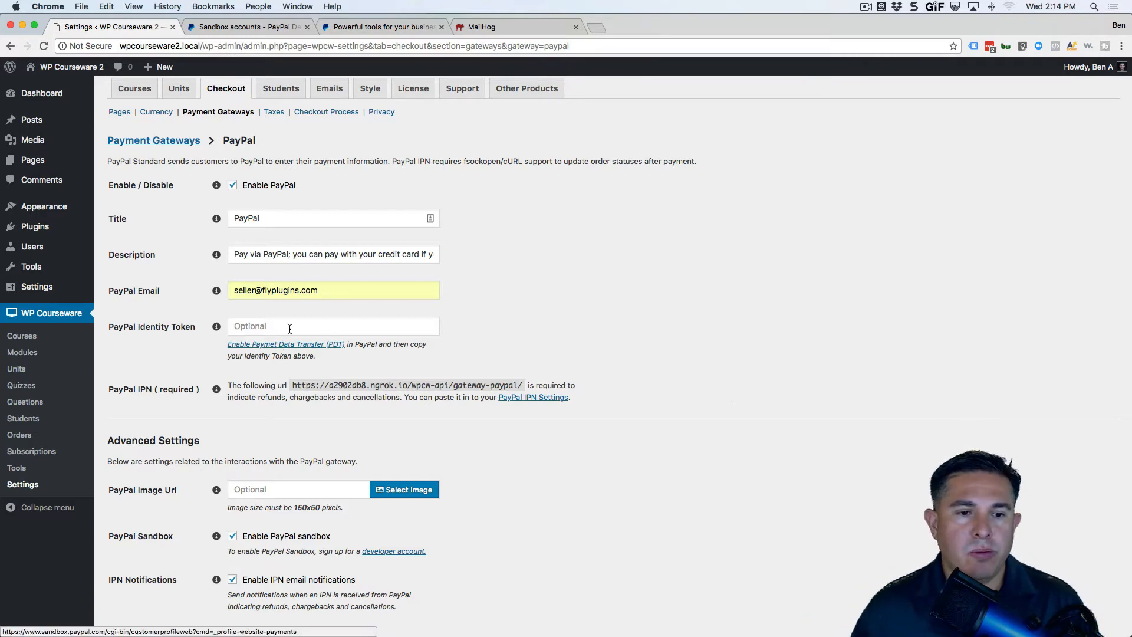
Turn on Payment Data Transfer and set the Auto Return URL to the site's ngrok address.
click(292, 346)
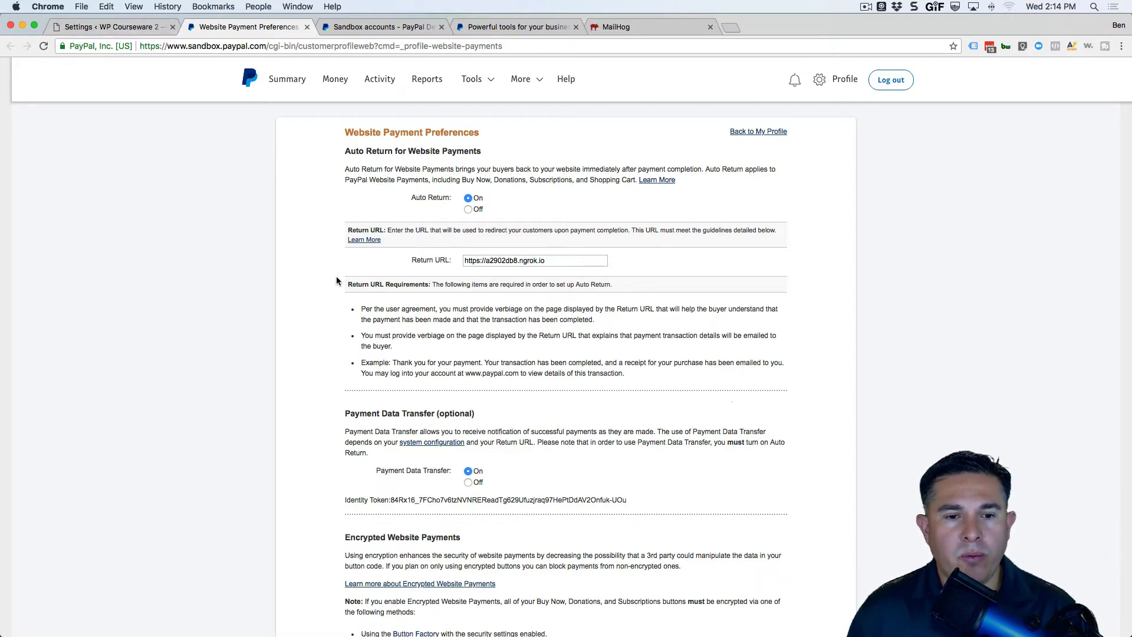
click(112, 26)
drag(412, 385, 293, 384)
key(super+c)
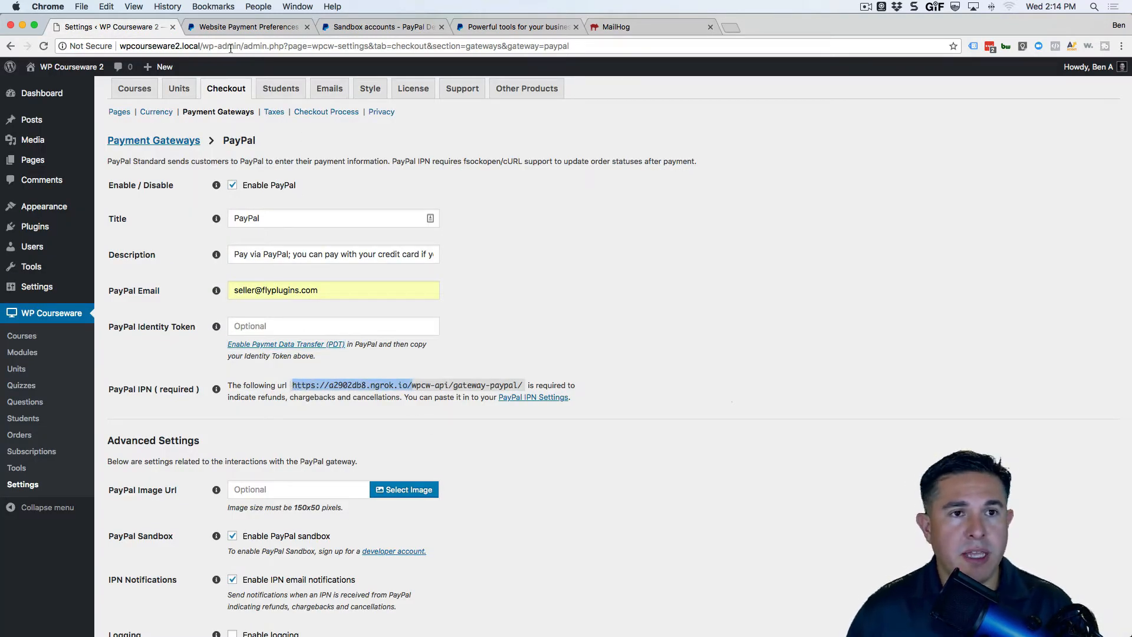
click(242, 28)
triple_click(547, 265)
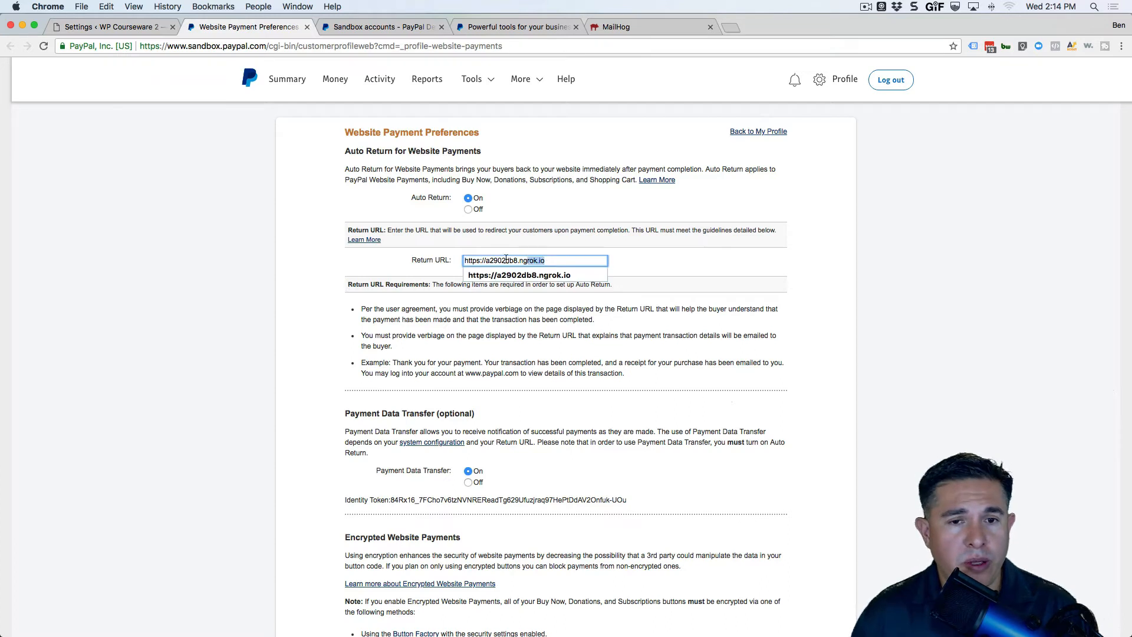
key(super+v)
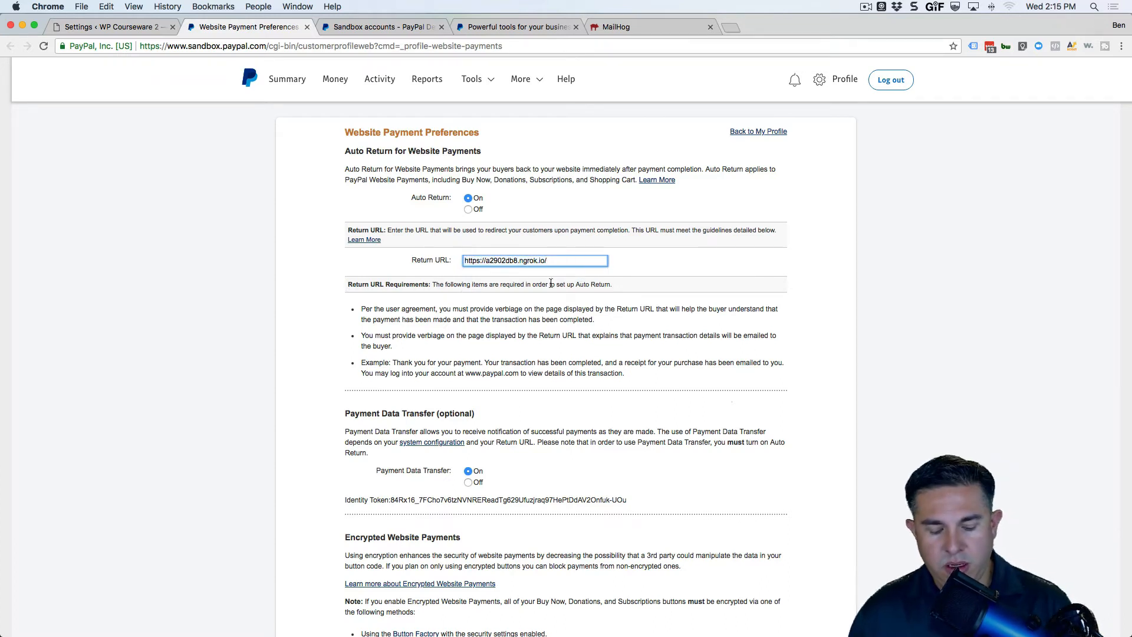
key(BackSpace)
key(super+a)
click(586, 273)
drag(569, 262, 423, 251)
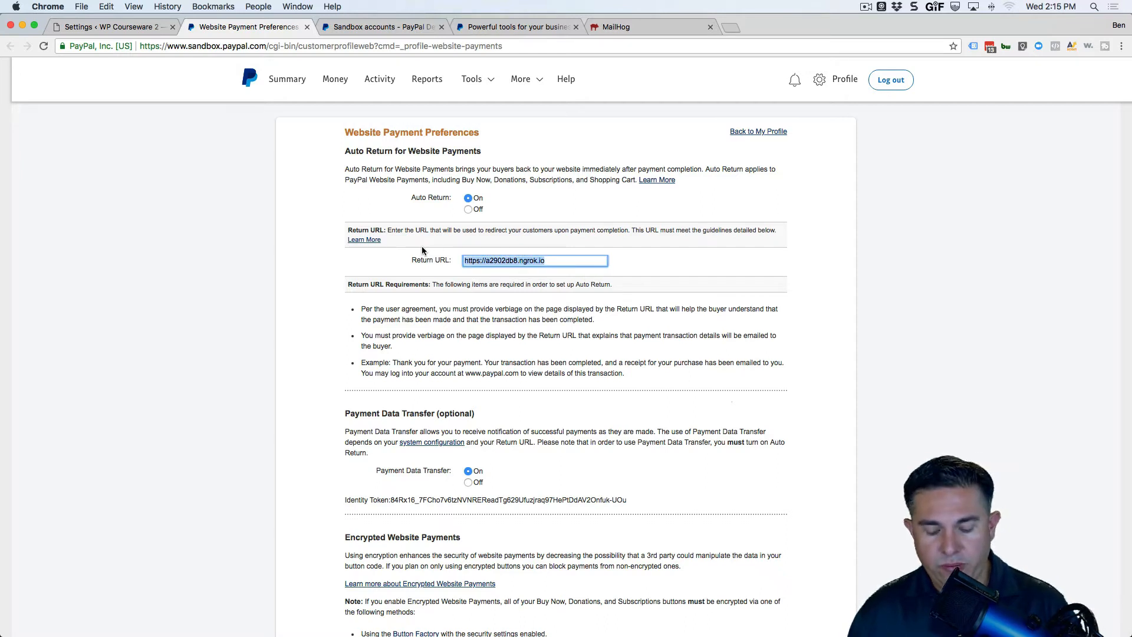
key(super+v)
key(BackSpace)
click(516, 211)
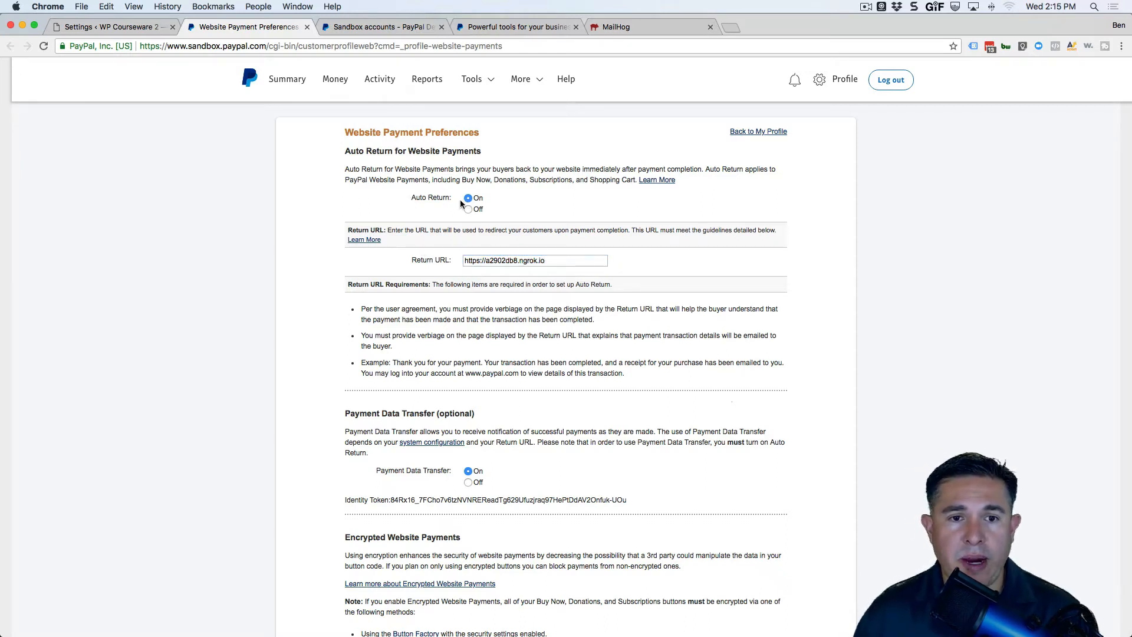
Copy the PDT identity token into WP Courseware's PayPal Identity Token field.
triple_click(621, 500)
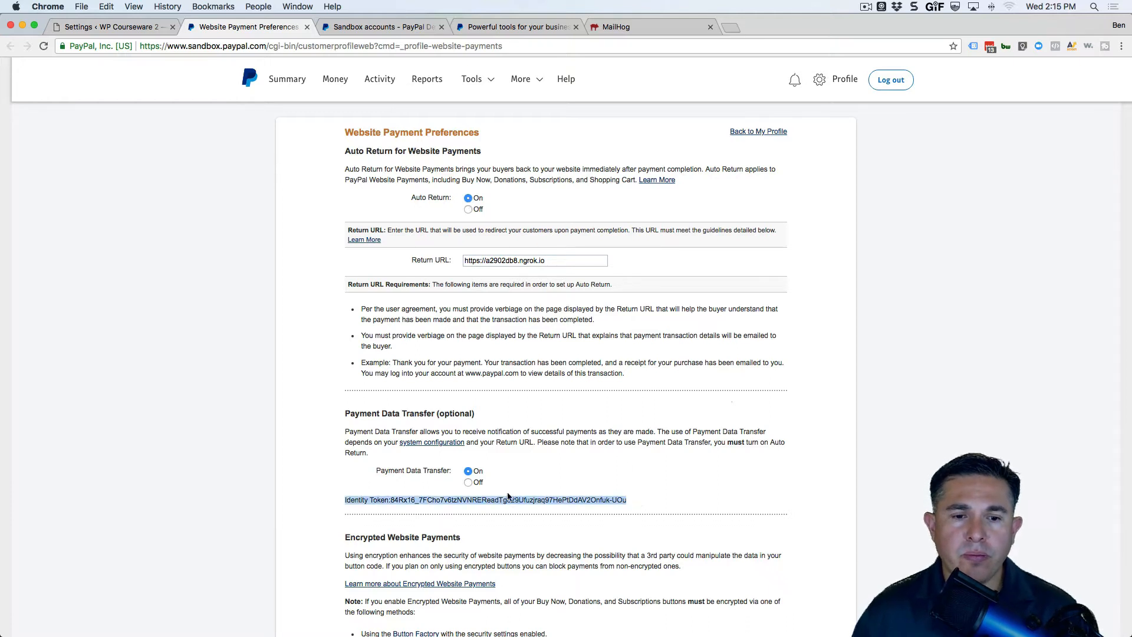
drag(508, 493, 392, 501)
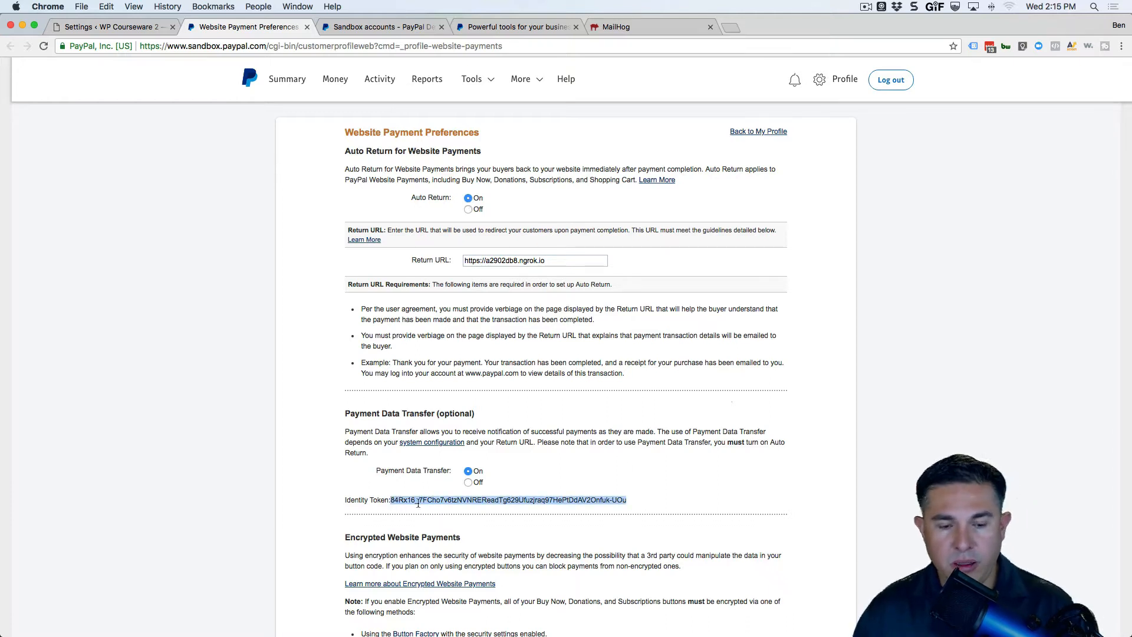
click(110, 26)
click(323, 326)
key(super+v)
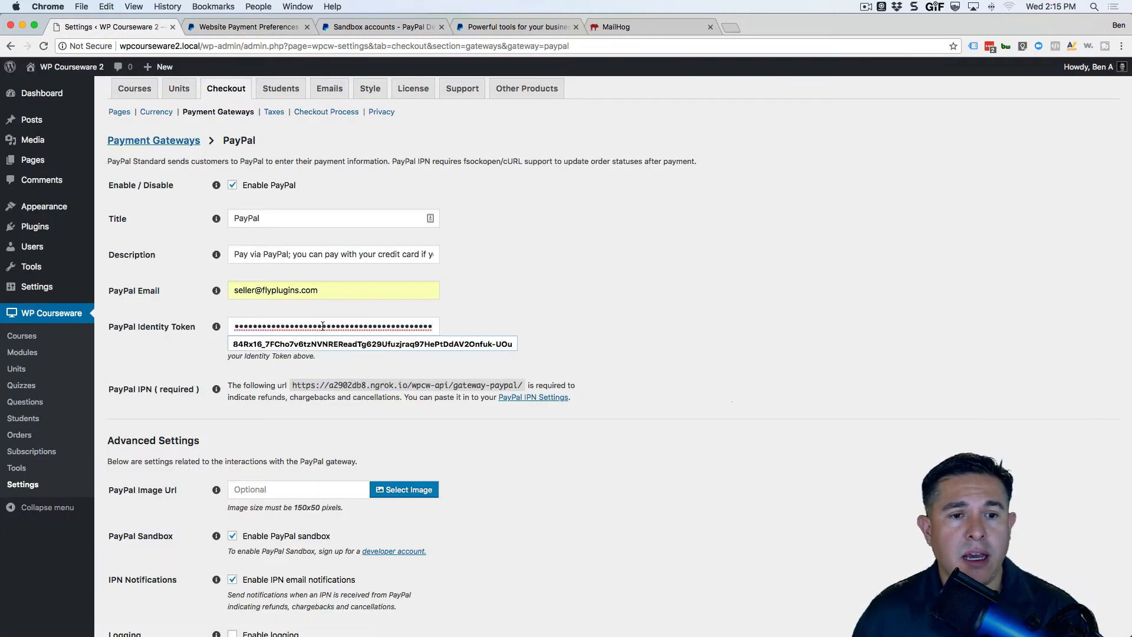
click(494, 311)
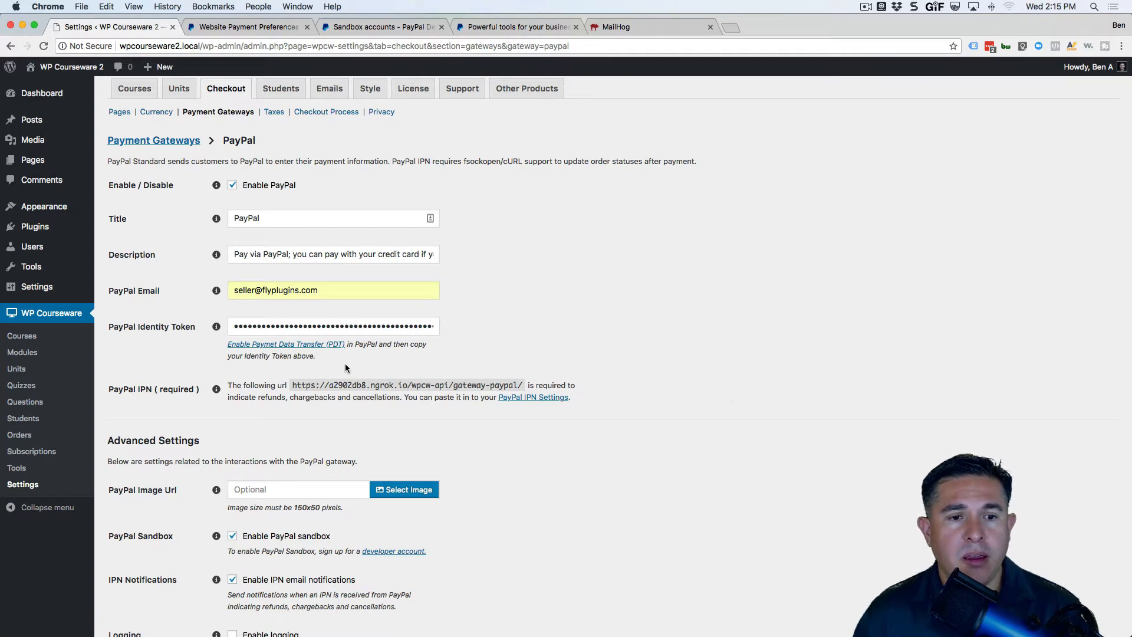
click(247, 27)
scroll(479, 486, down, 10)
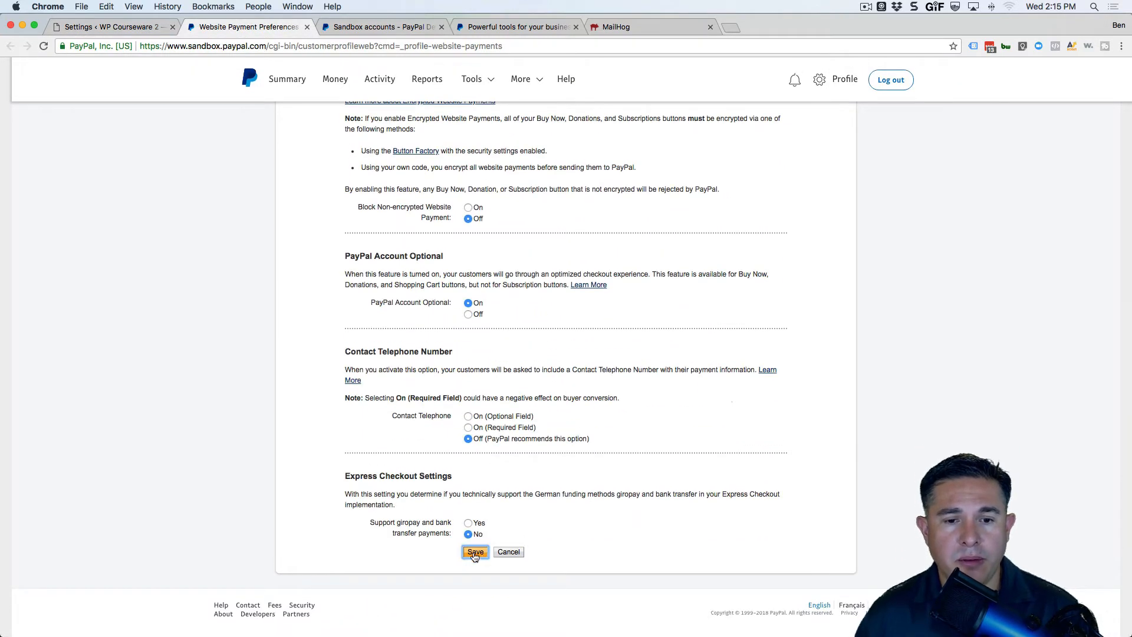
Save the payment preferences and set IPN to notify the ngrok wpcw-api/gateway-paypal/ URL.
click(476, 551)
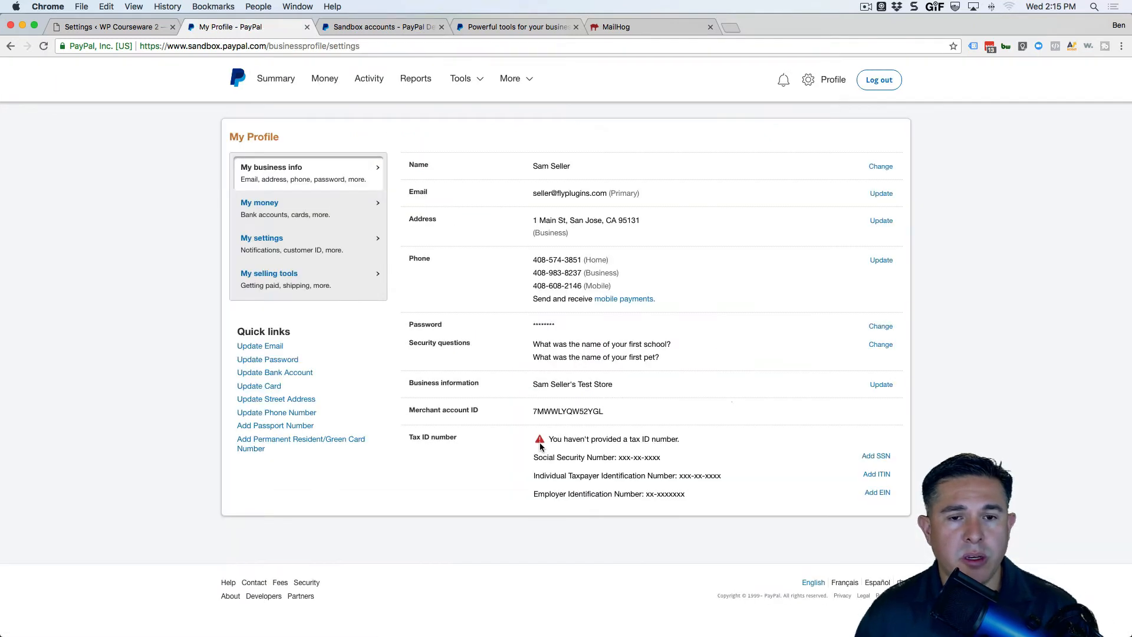
click(306, 28)
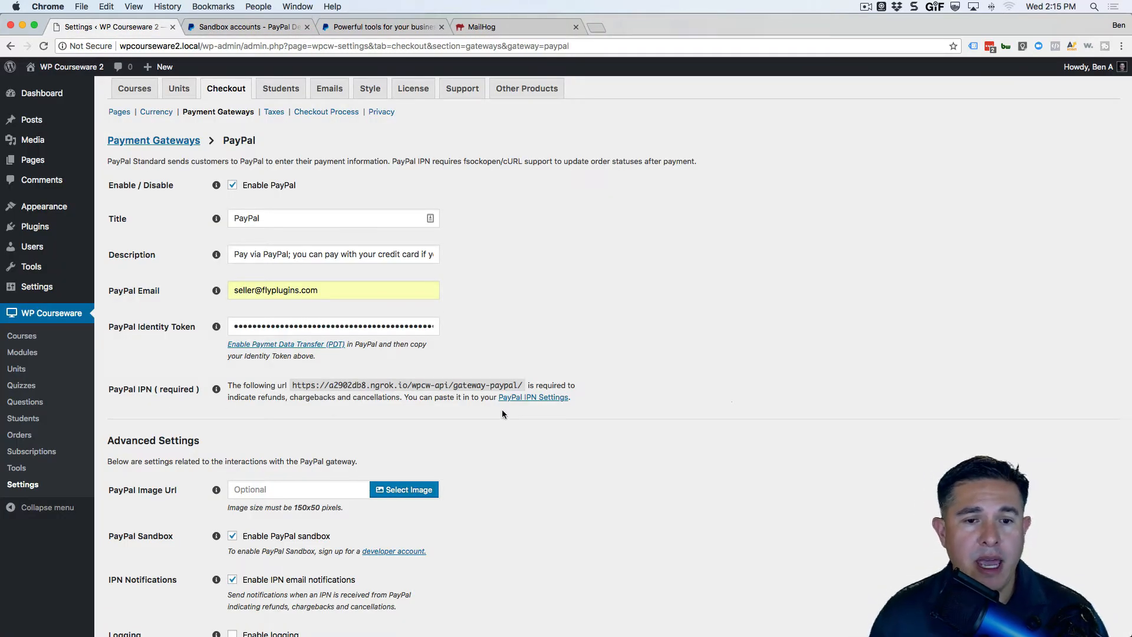
drag(523, 385, 292, 385)
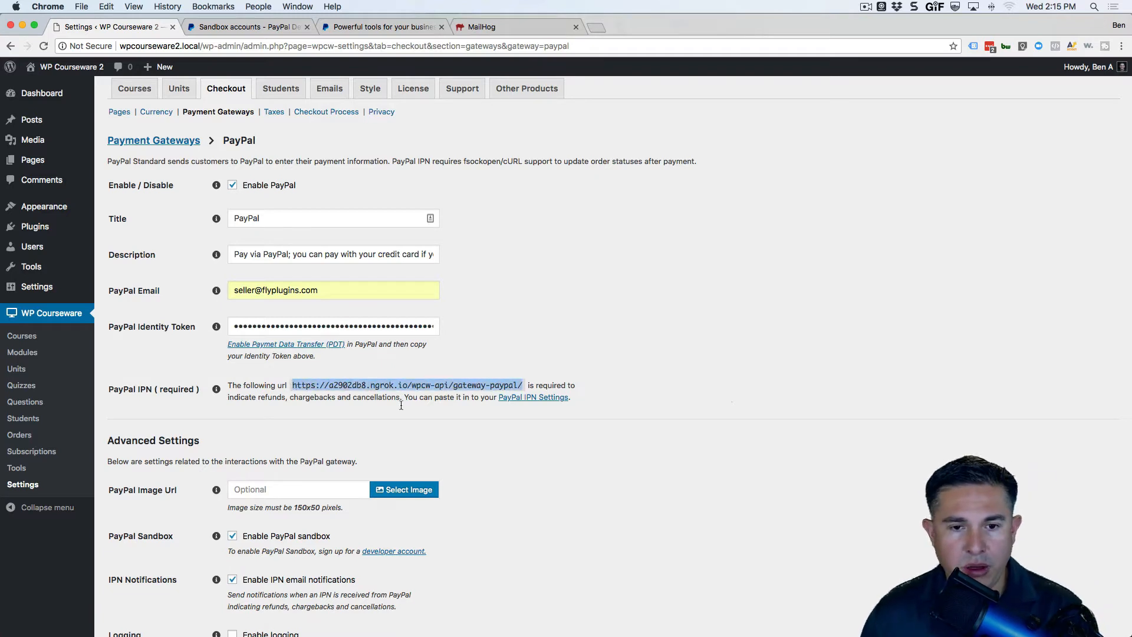
click(524, 398)
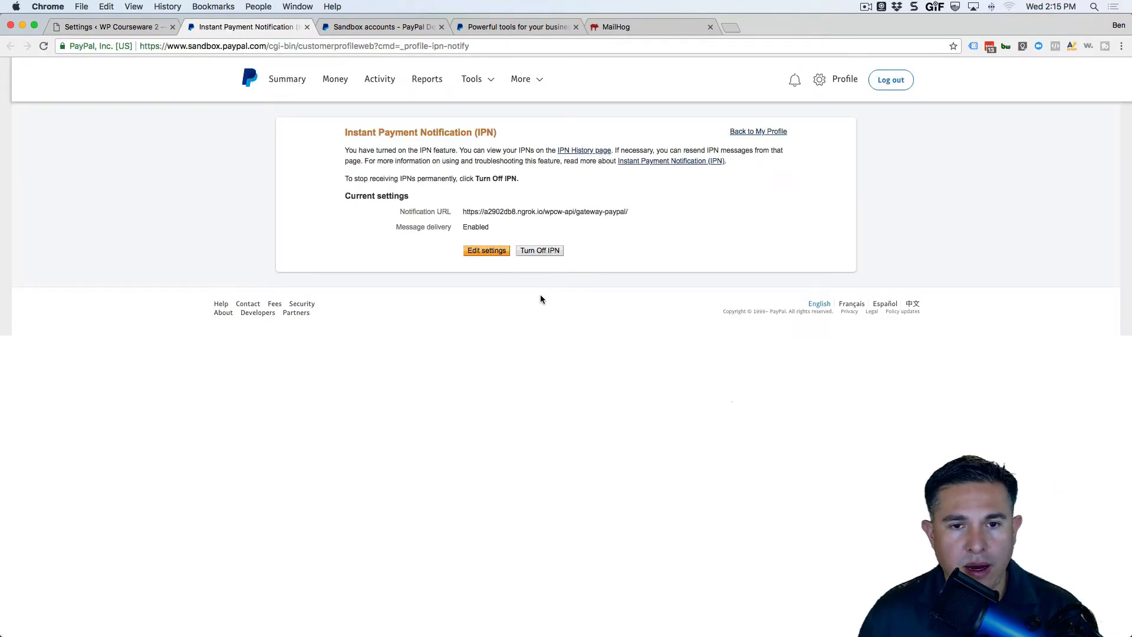
click(472, 253)
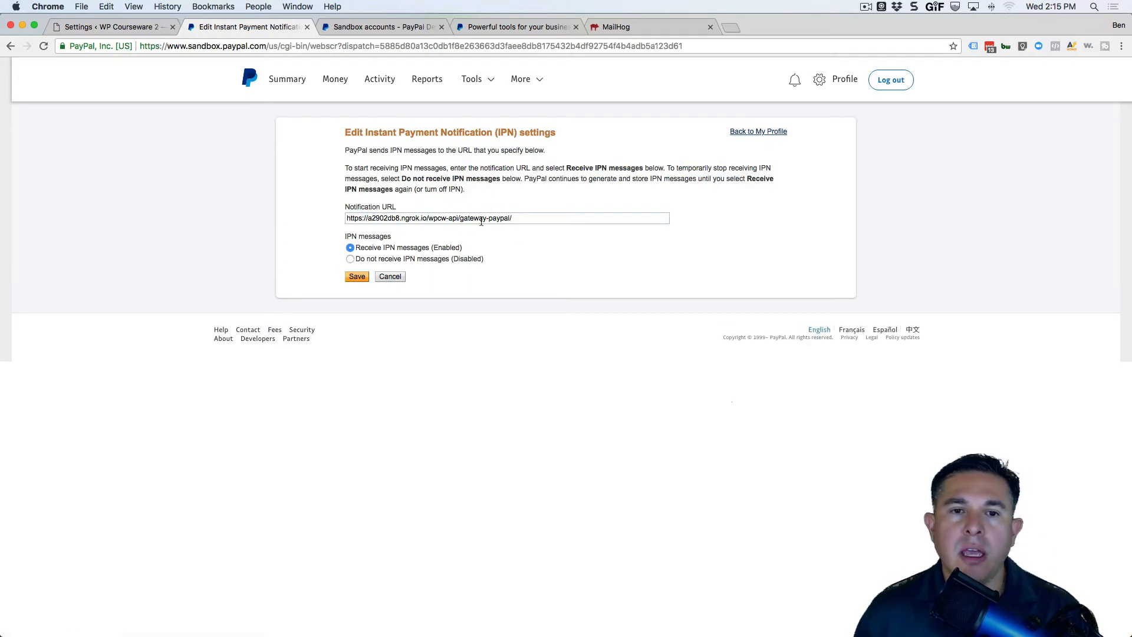
drag(517, 219, 412, 211)
click(532, 270)
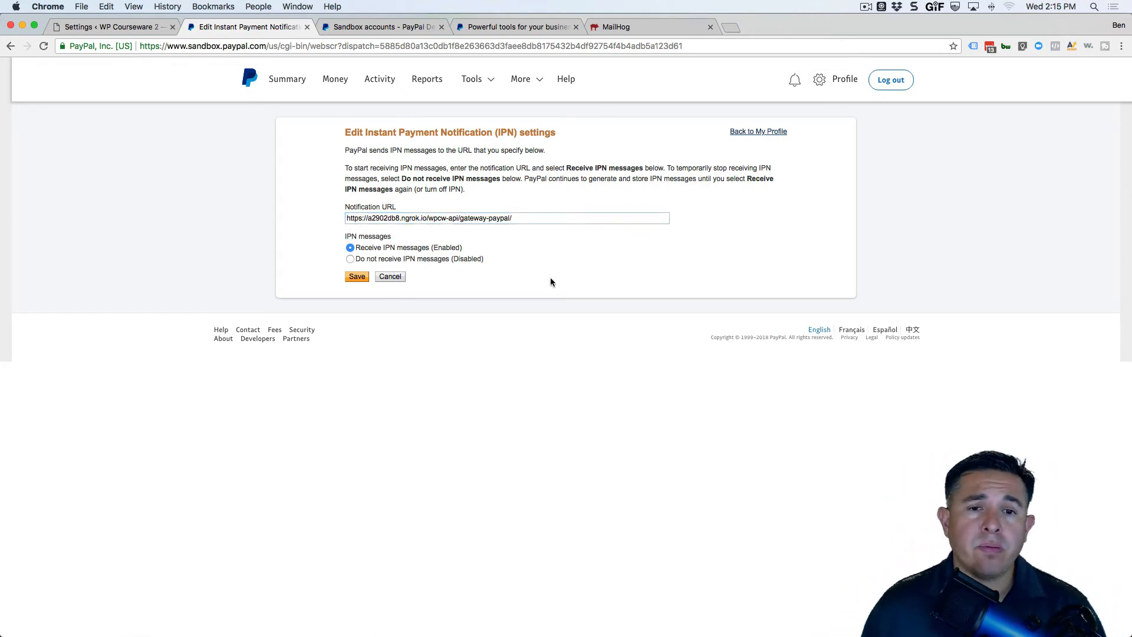
click(355, 278)
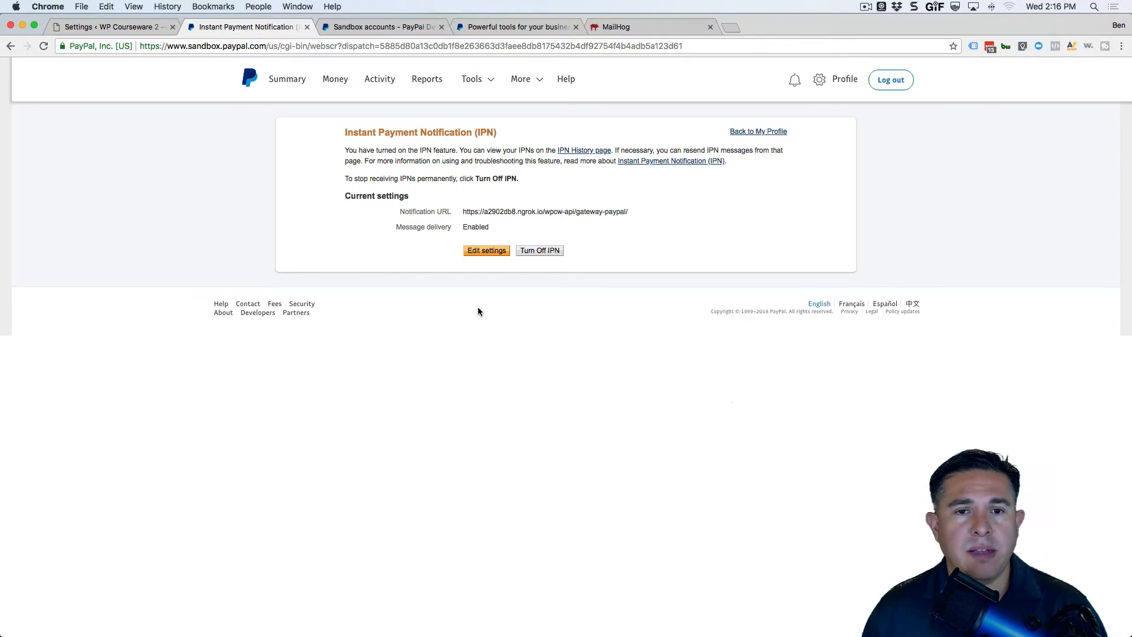
click(306, 27)
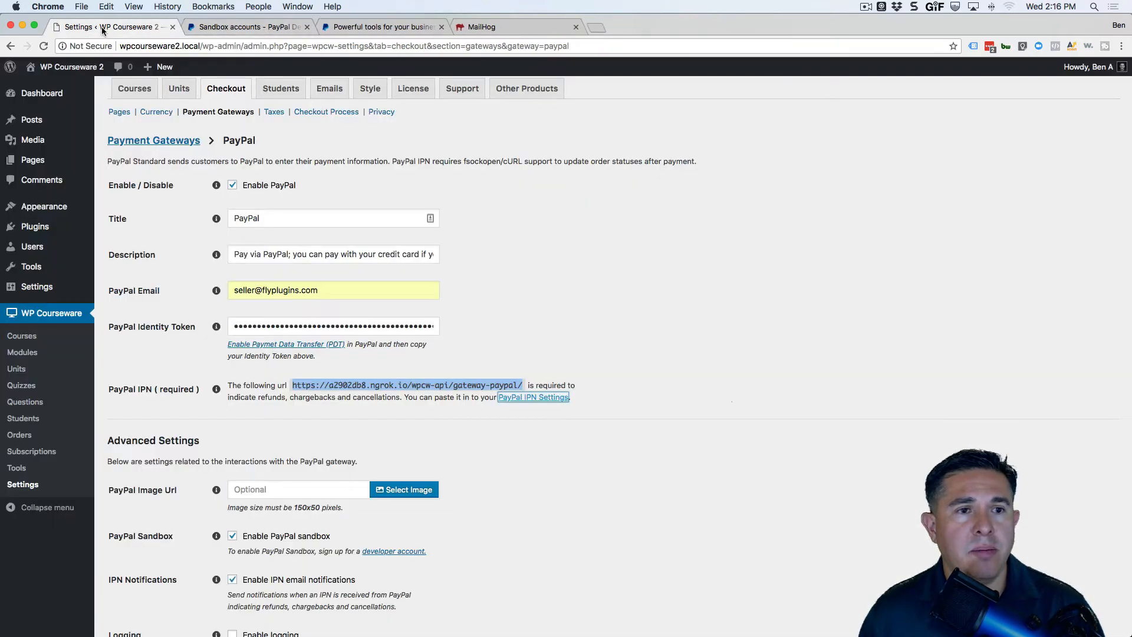
scroll(522, 306, down, 5)
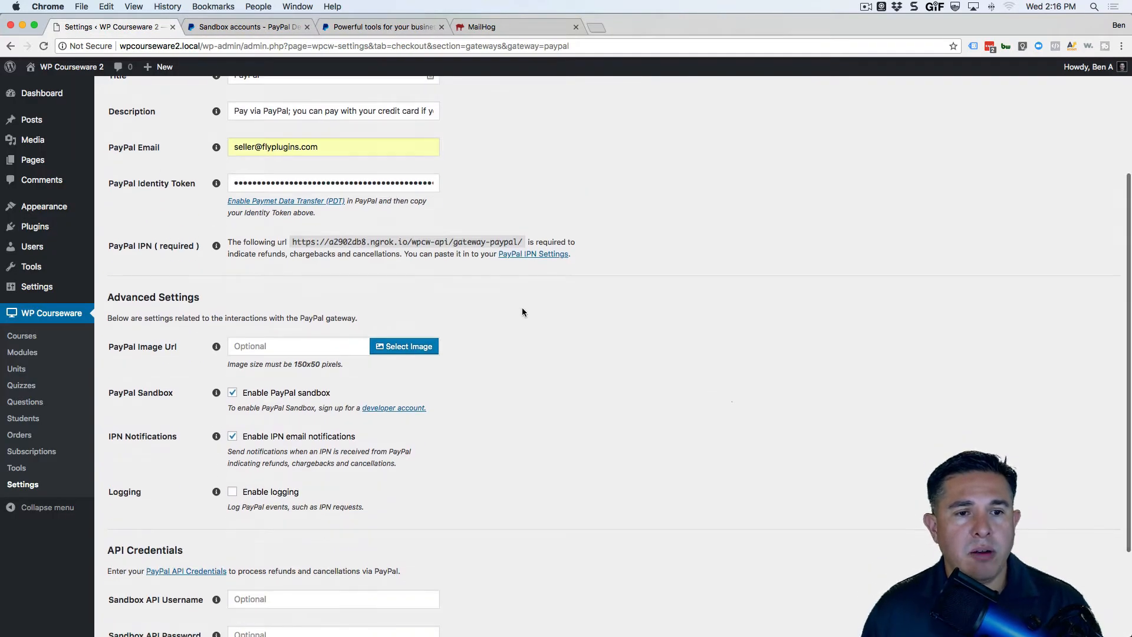
scroll(522, 319, down, 2)
scroll(522, 328, down, 1)
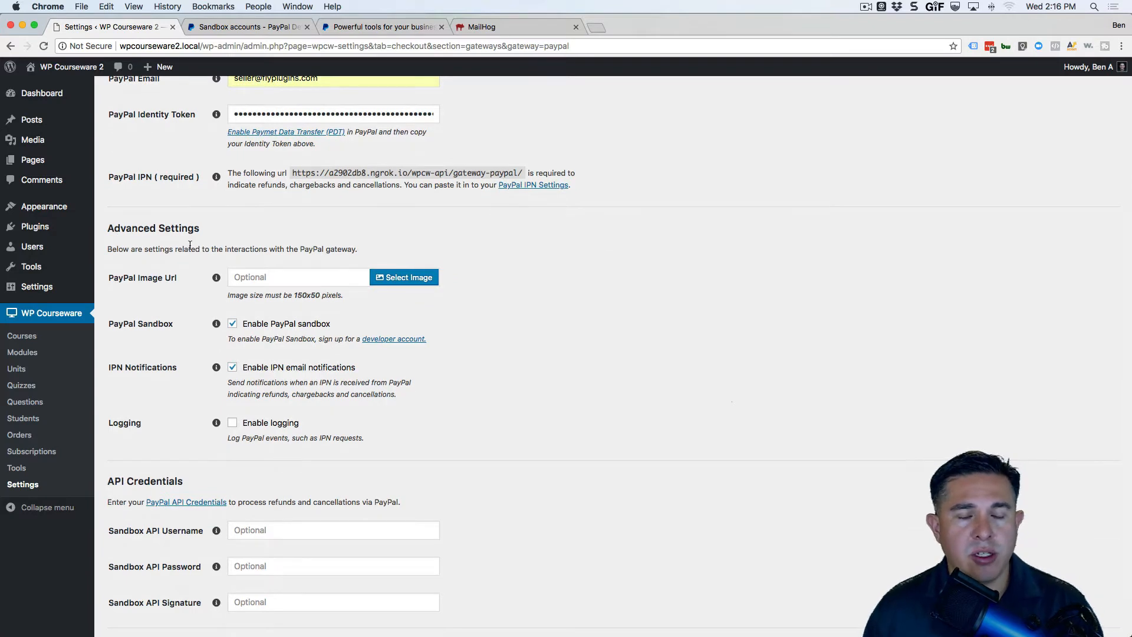
scroll(176, 272, down, 1)
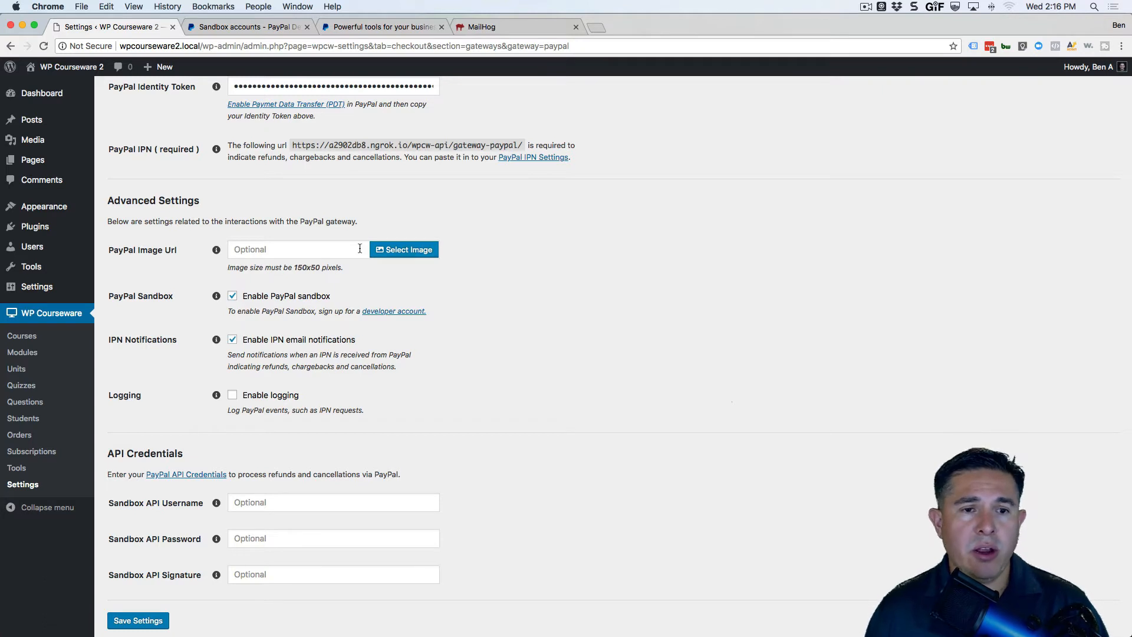
scroll(472, 310, down, 1)
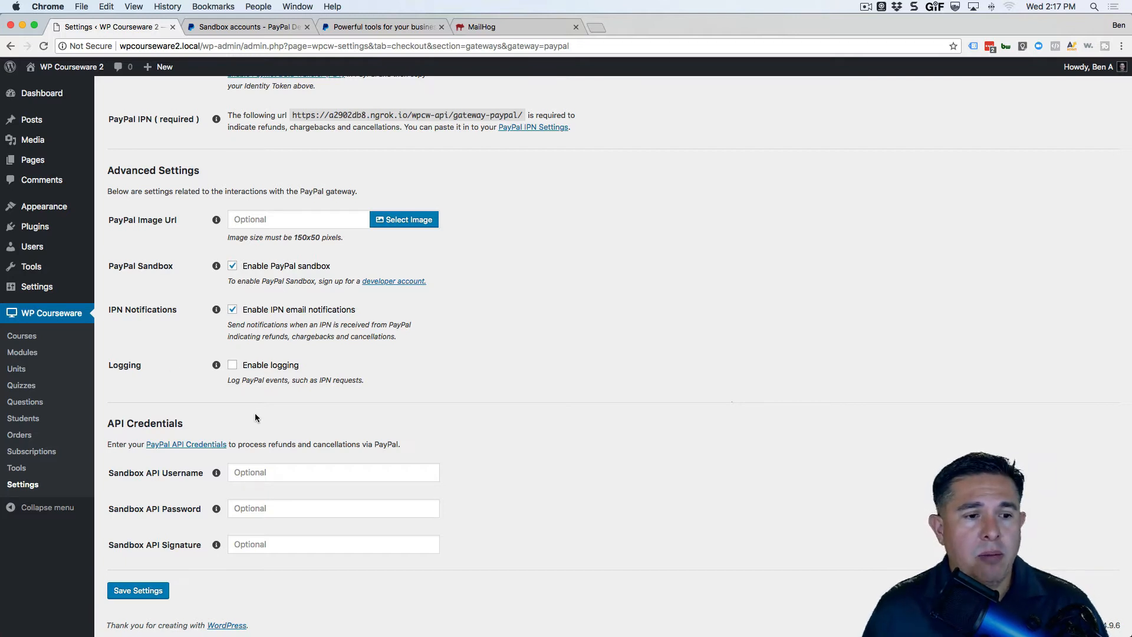
Open WP Courseware Tools in a new tab and view its empty System Log.
right_click(17, 468)
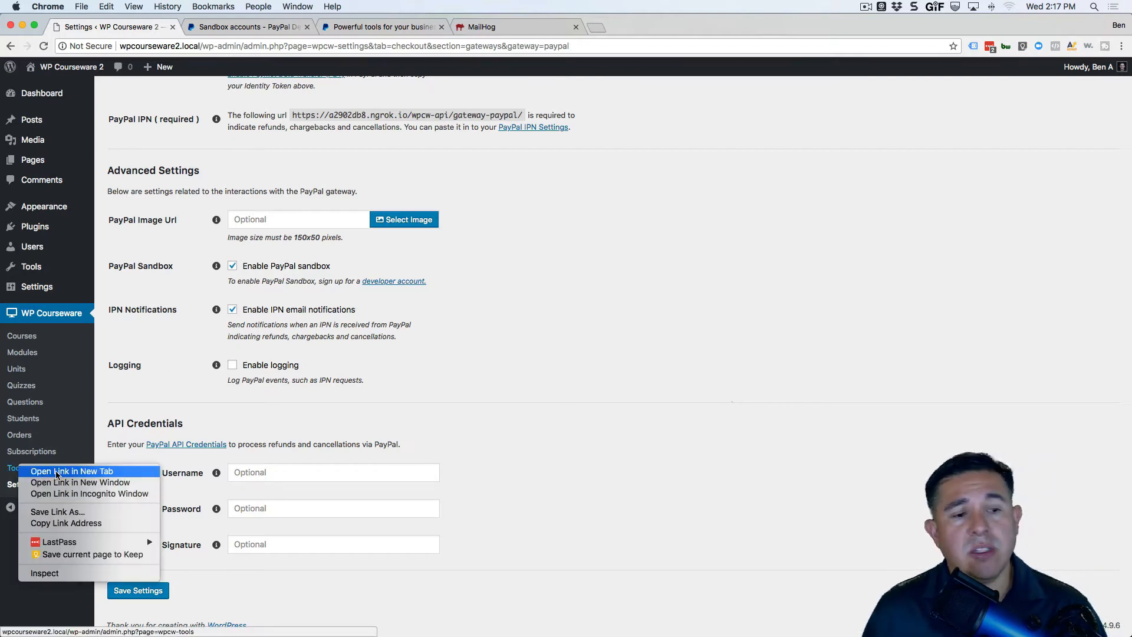
click(57, 472)
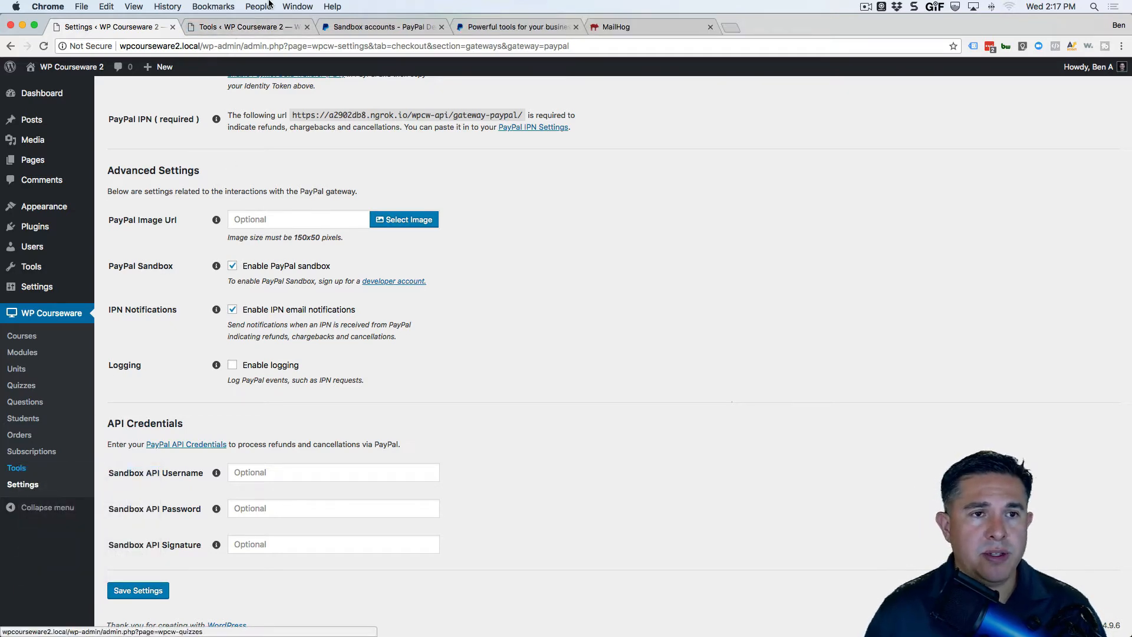
click(236, 27)
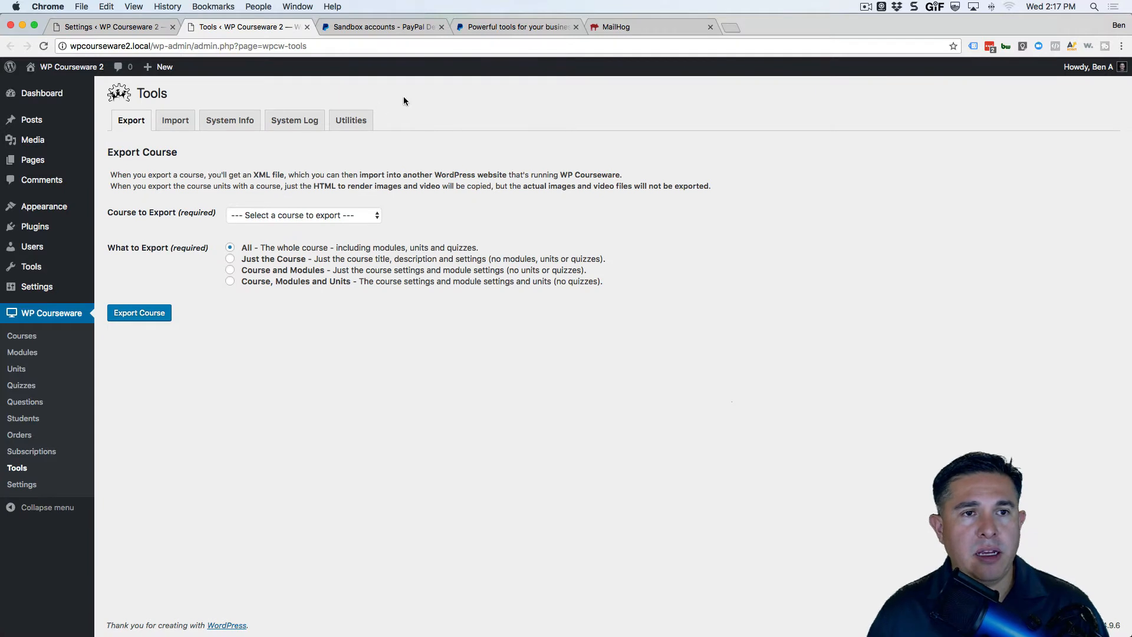
click(318, 126)
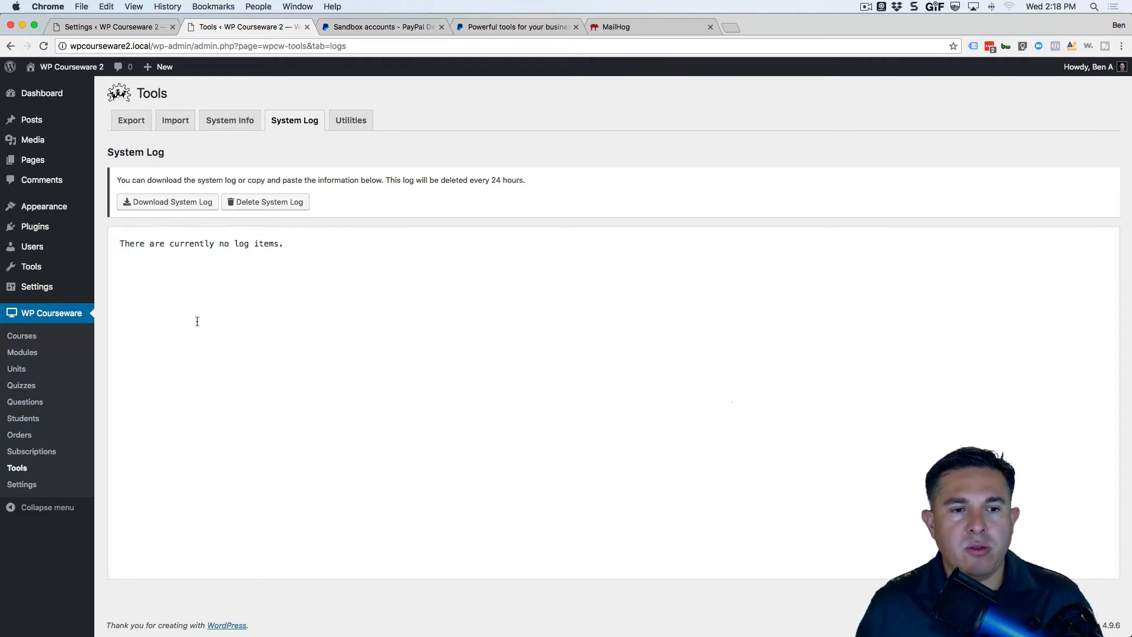
From the PayPal gateway settings, open PayPal's sandbox View or Remove API Signature page.
click(93, 26)
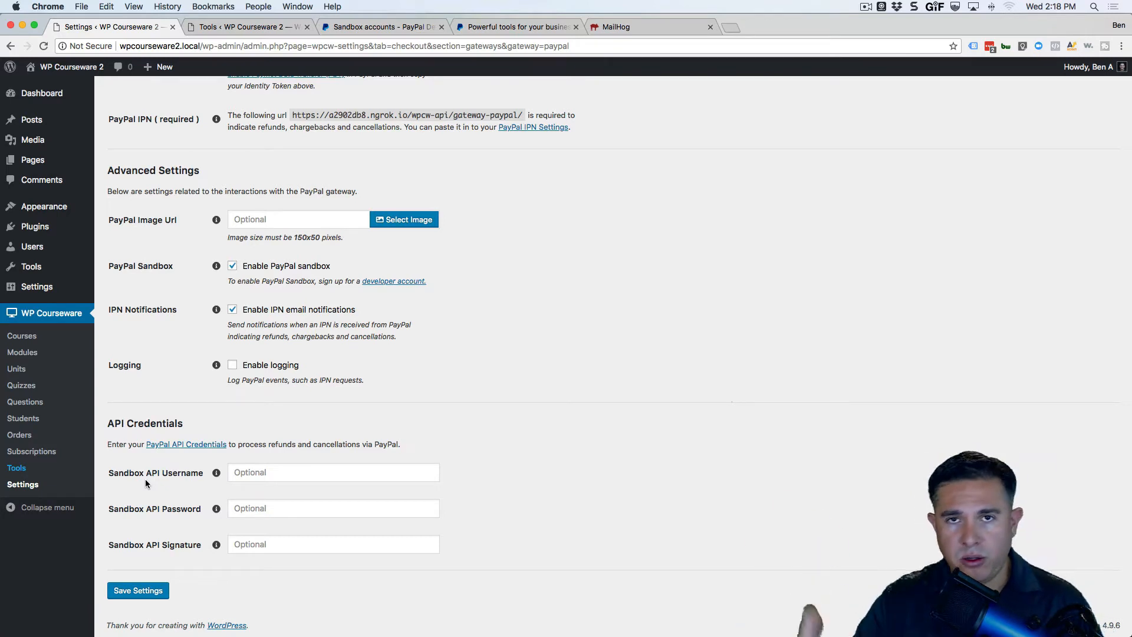
click(186, 445)
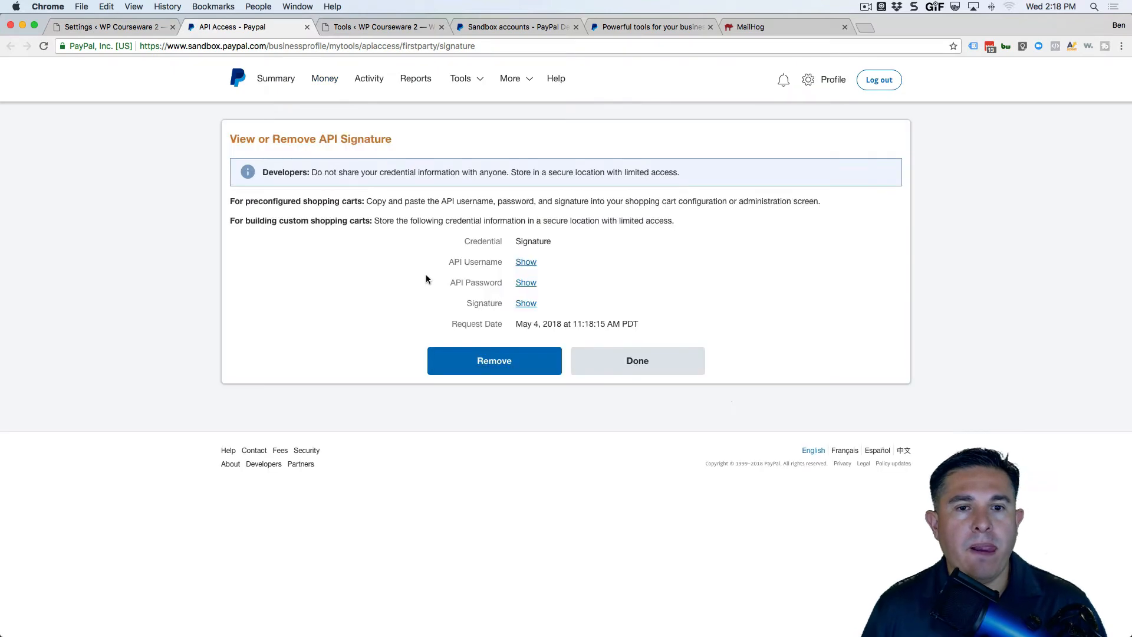
Copy the PayPal sandbox API username and password into WP Courseware's Sandbox API fields.
click(526, 264)
drag(614, 262, 514, 262)
key(super+c)
click(127, 27)
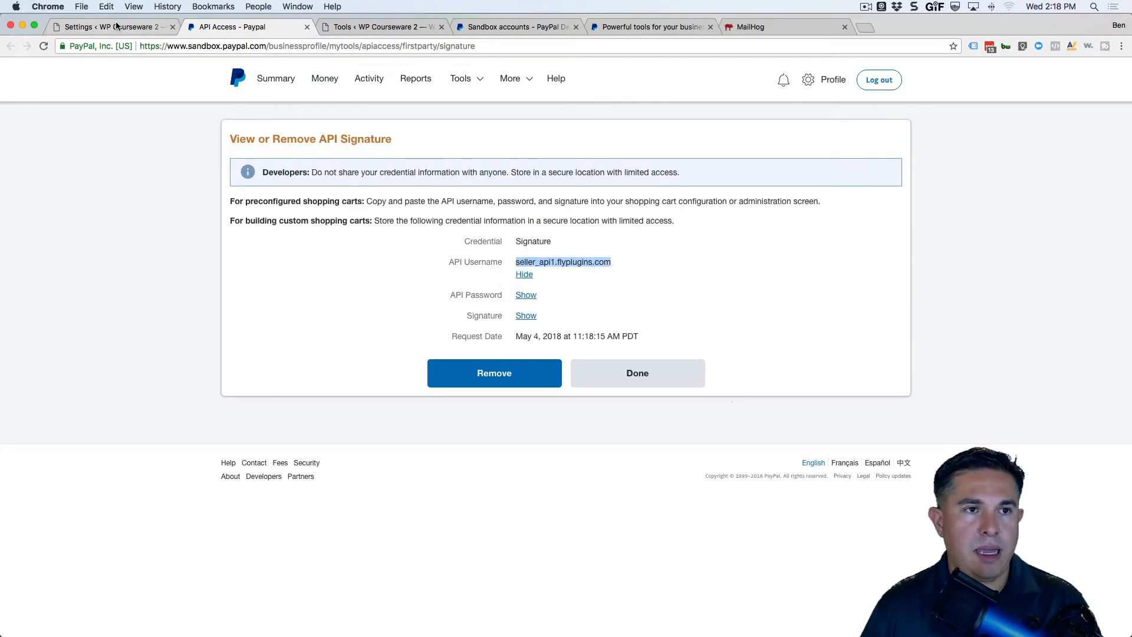
click(286, 466)
key(super+v)
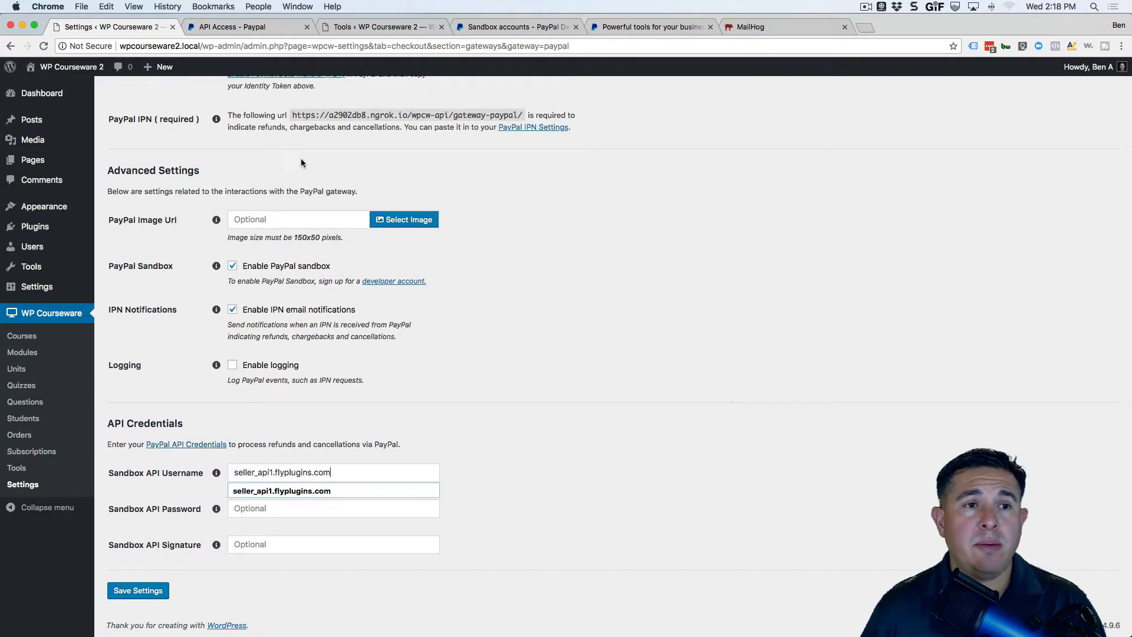
click(236, 27)
click(523, 296)
drag(604, 296, 515, 296)
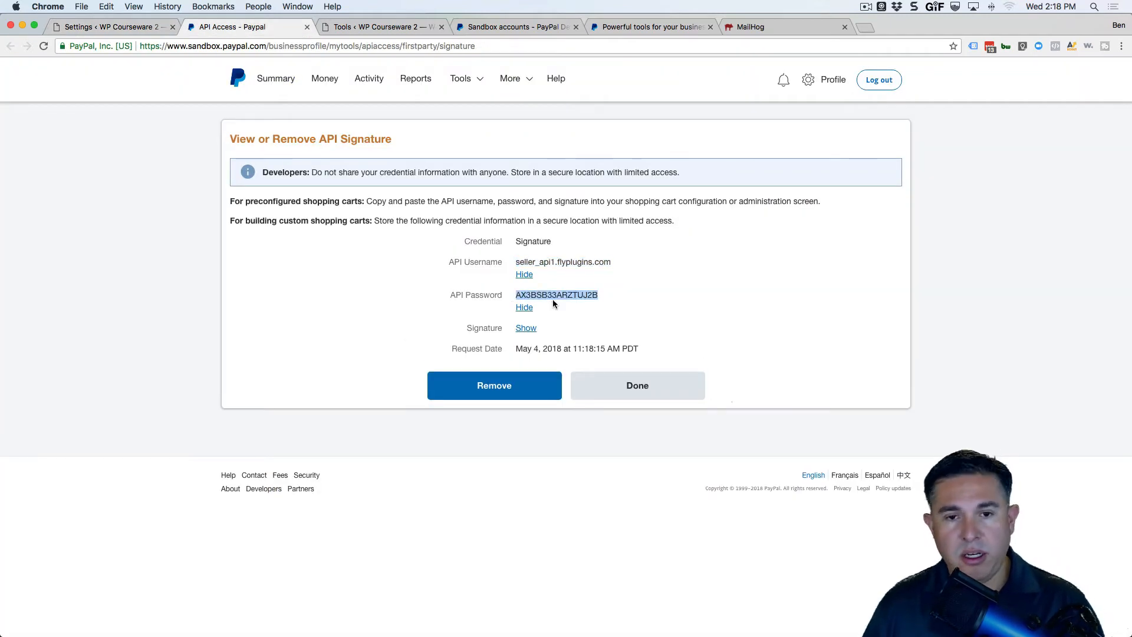
click(116, 27)
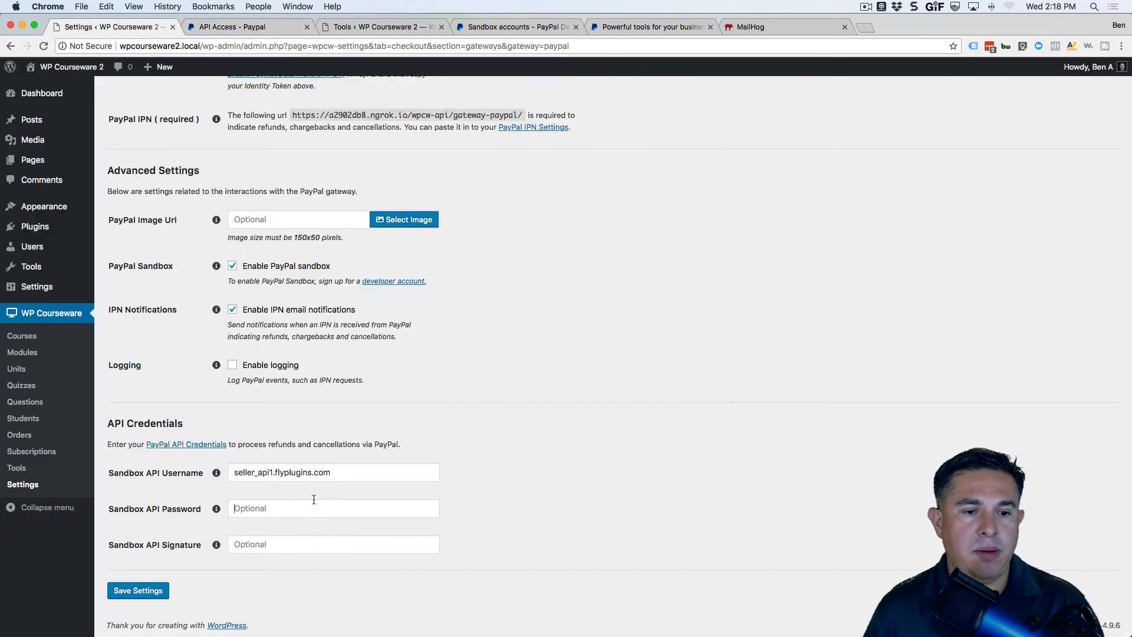
click(316, 506)
key(super+v)
Copy the API signature into the Sandbox API Signature field and save the gateway settings.
click(221, 27)
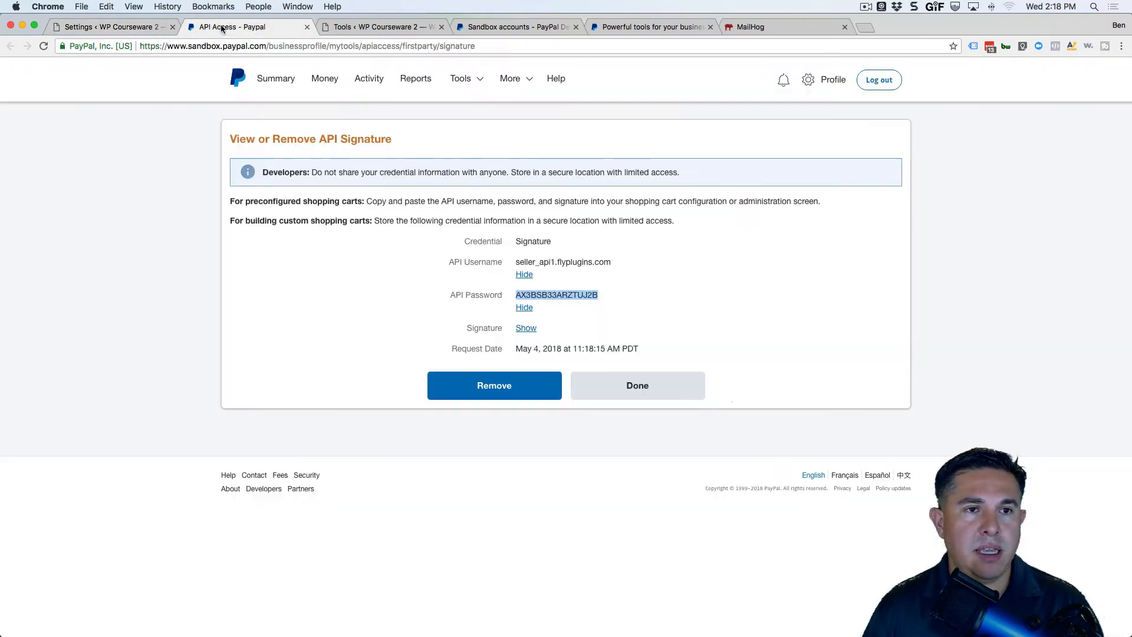
click(529, 330)
drag(780, 334, 516, 328)
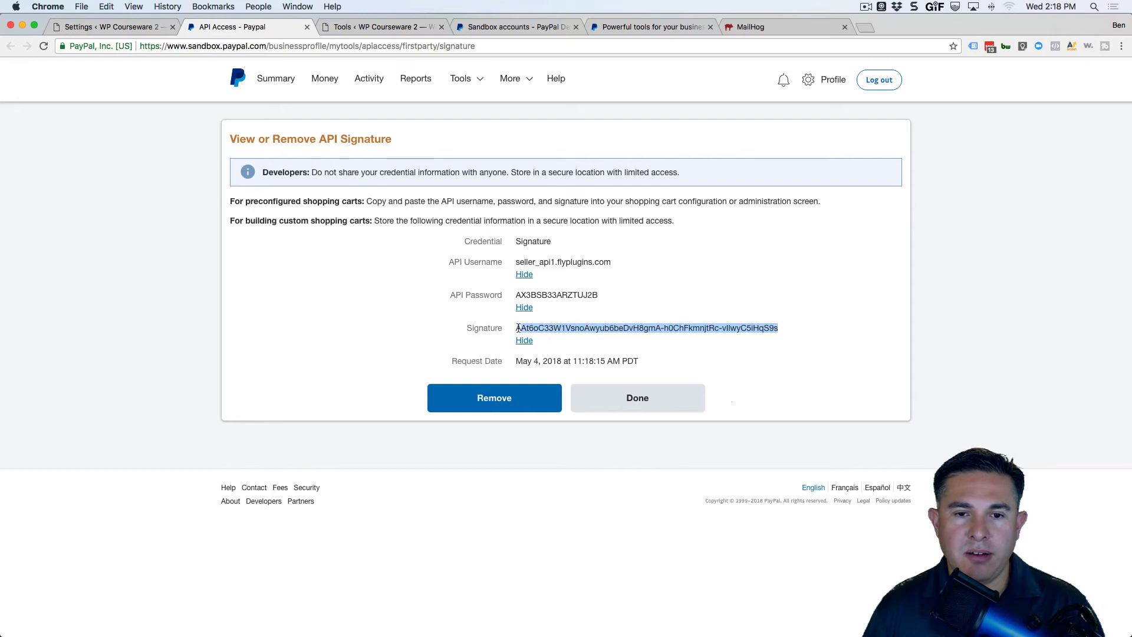
click(120, 27)
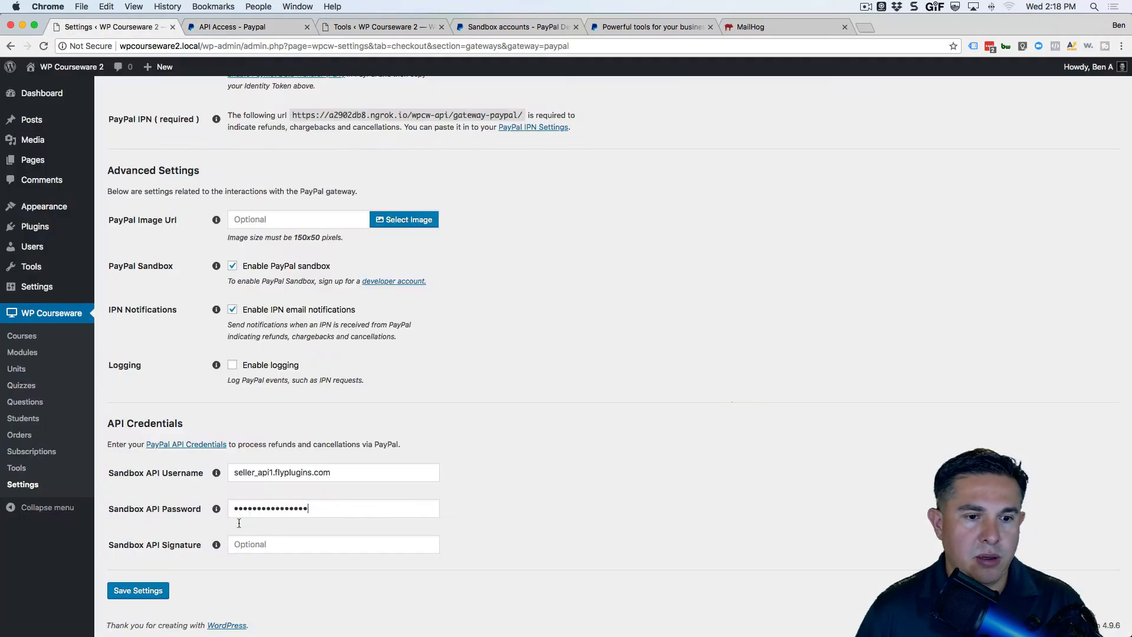
click(261, 546)
key(cmd+v)
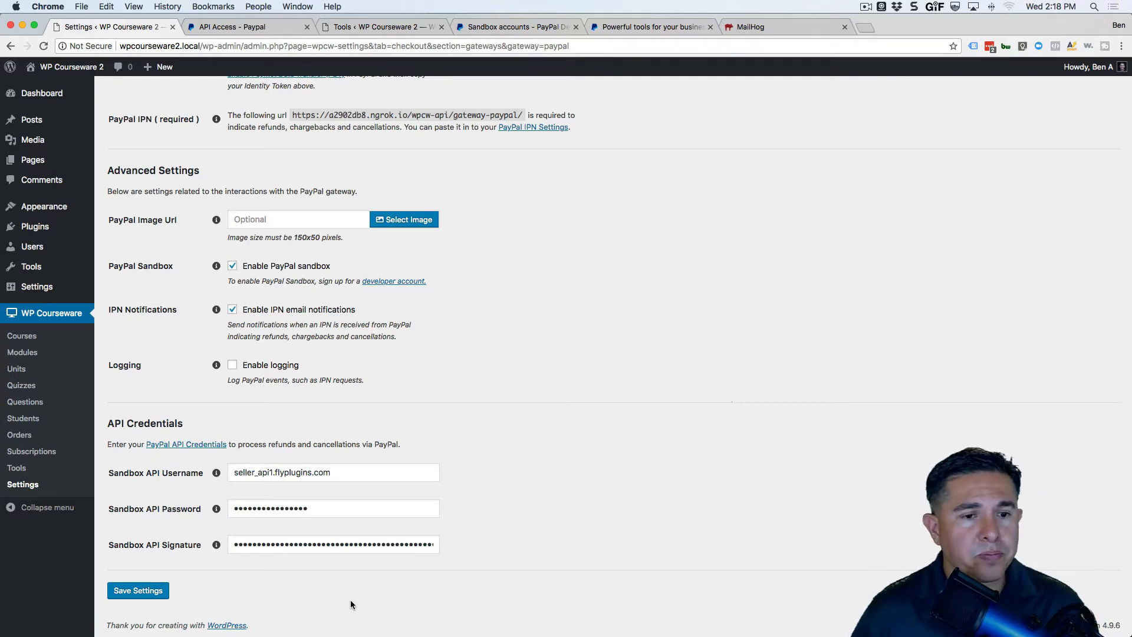
scroll(557, 458, up, 5)
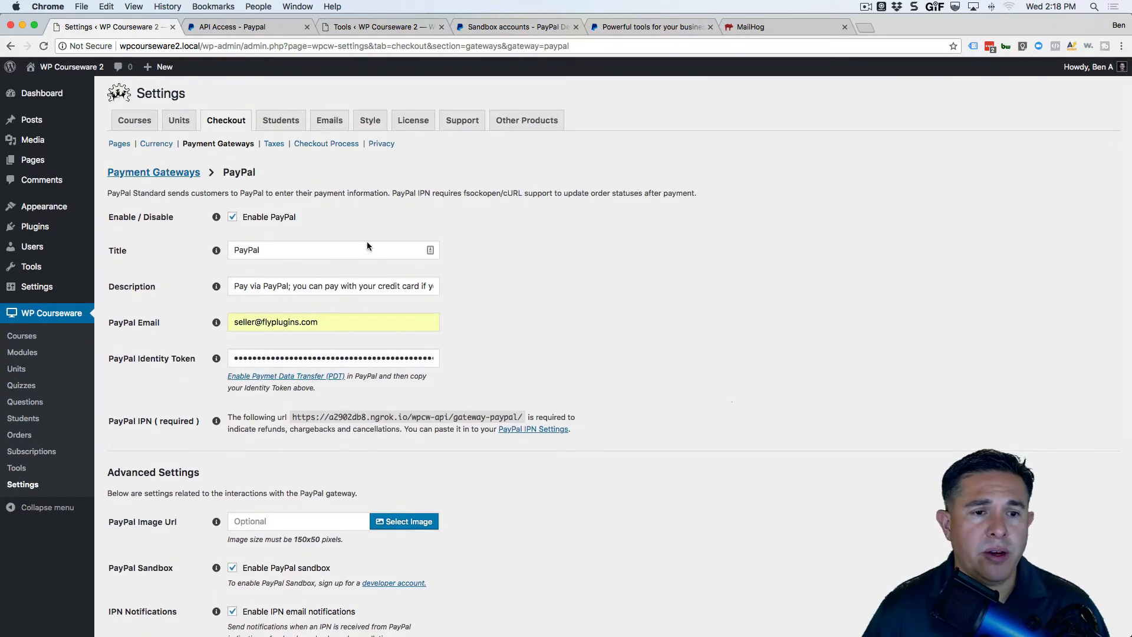
scroll(320, 433, down, 5)
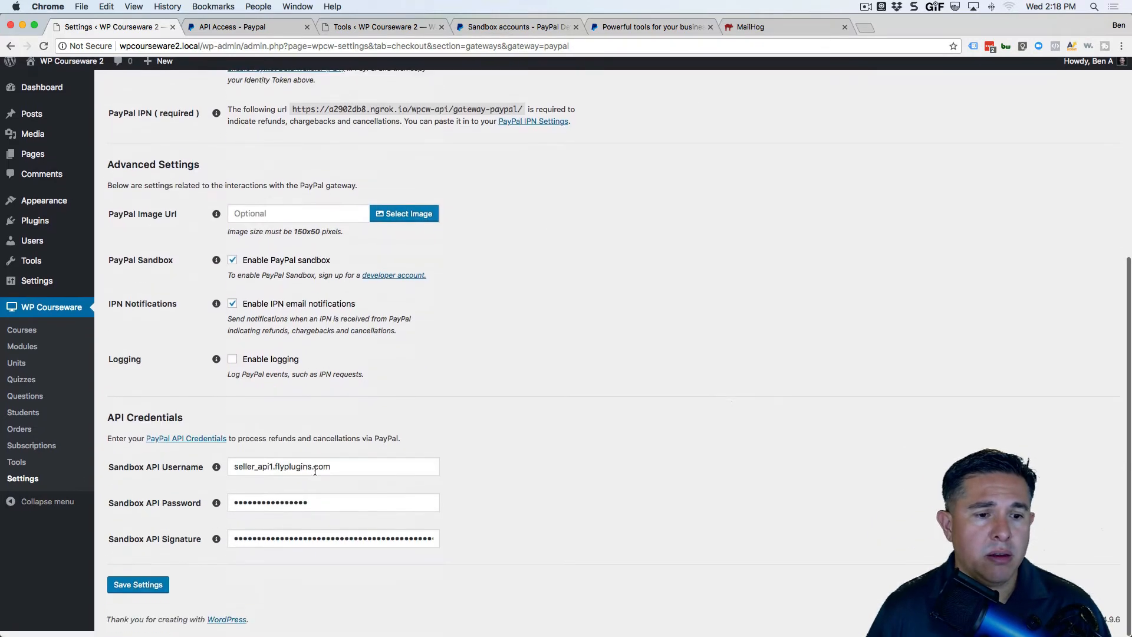
click(121, 590)
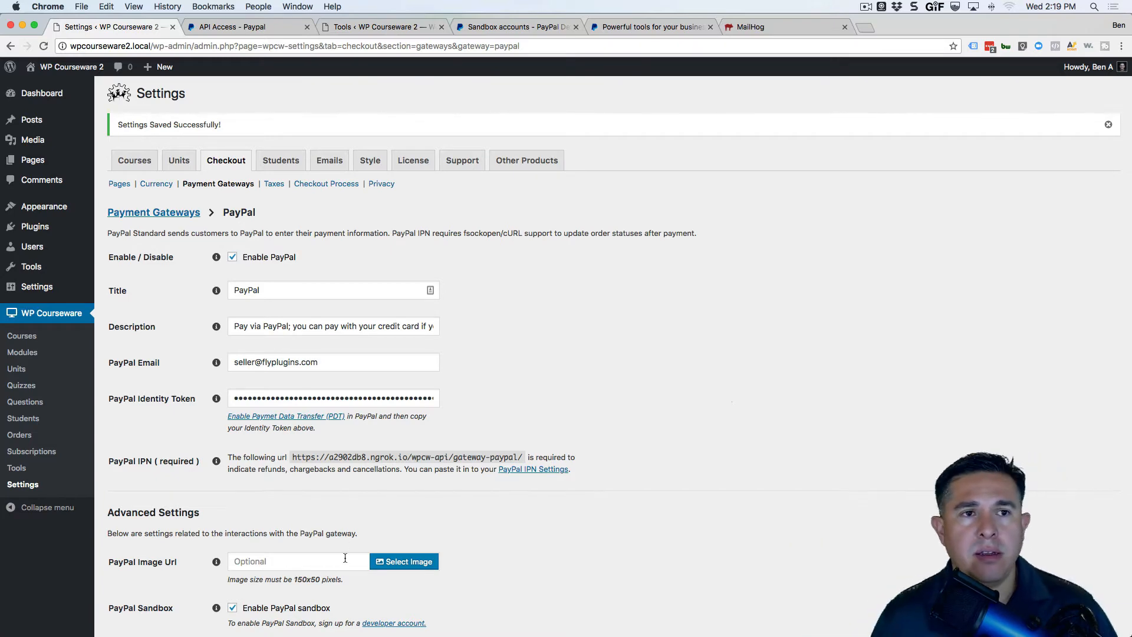
Close the leftover PayPal and Tools tabs, returning to the WP Courseware settings.
click(274, 30)
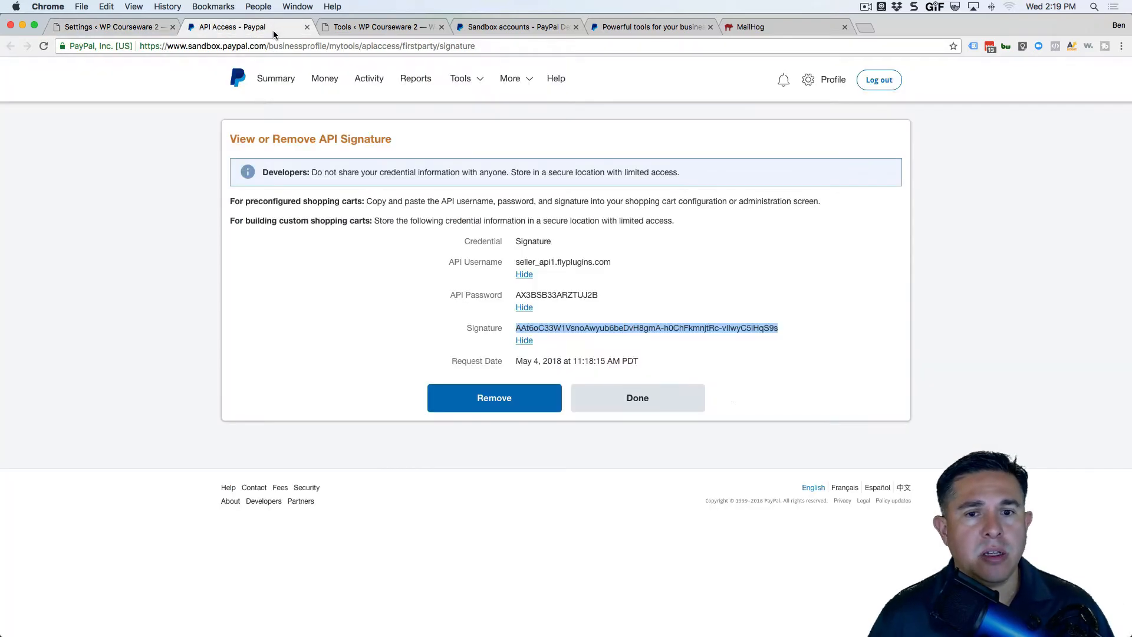
click(307, 27)
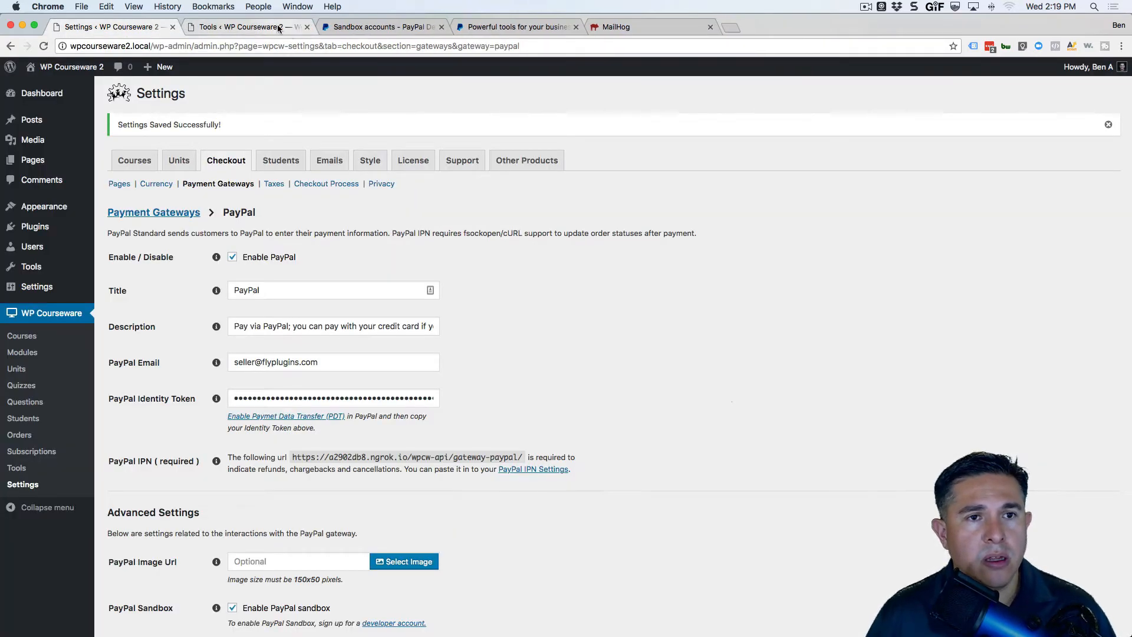
click(301, 28)
click(307, 28)
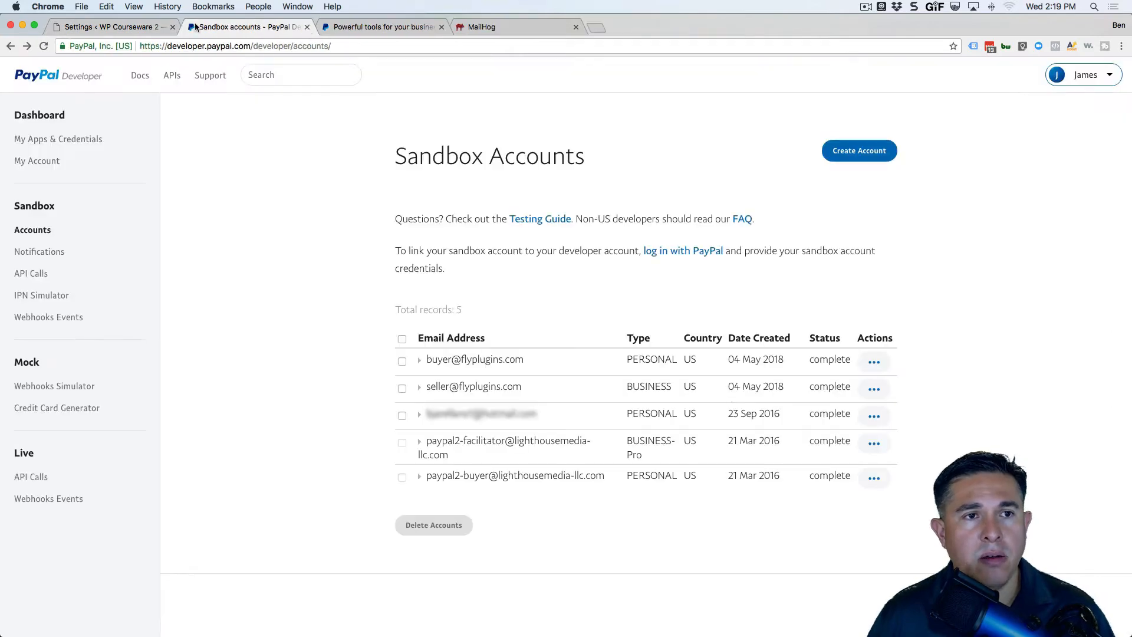
click(306, 28)
click(307, 27)
click(126, 30)
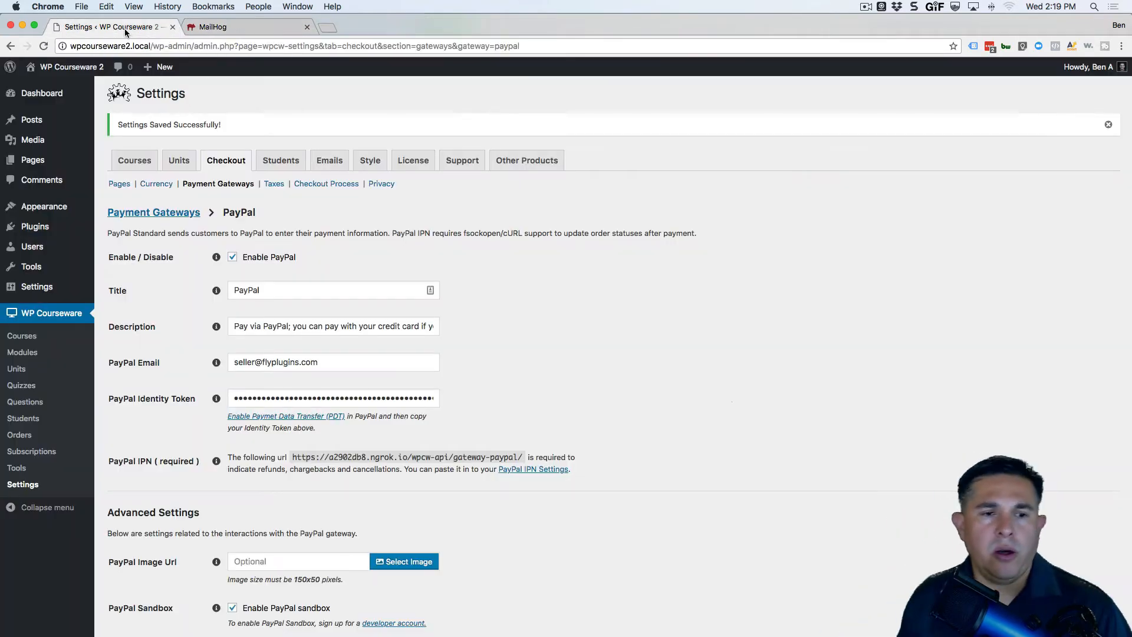
Open the site front end in a new tab and add the $10.00 Test Course 1 to the cart.
right_click(90, 66)
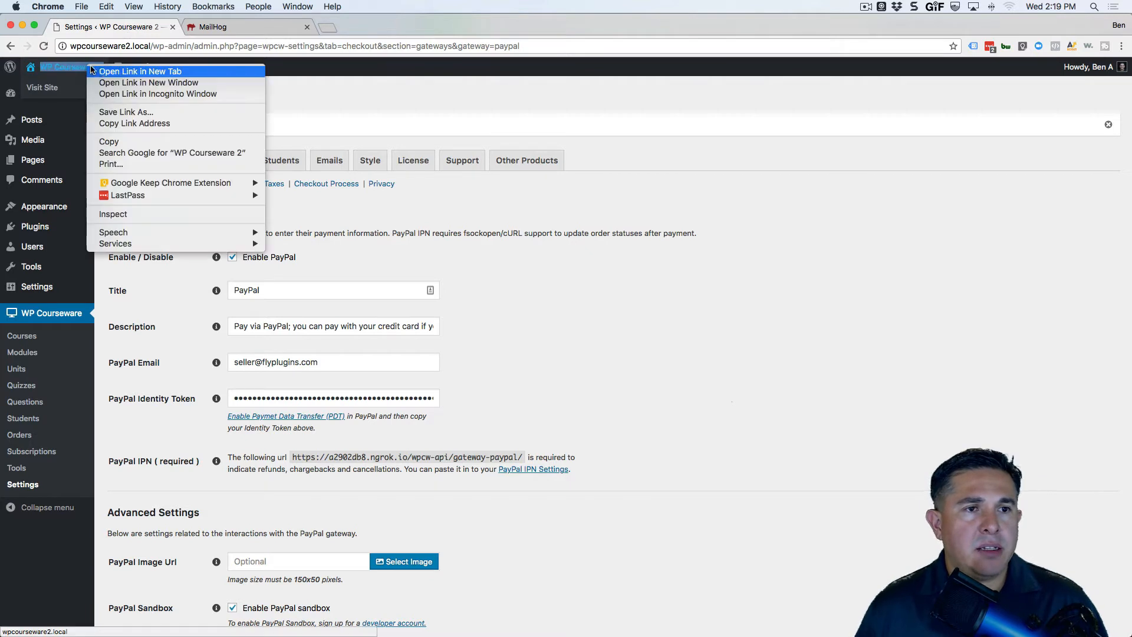
click(129, 70)
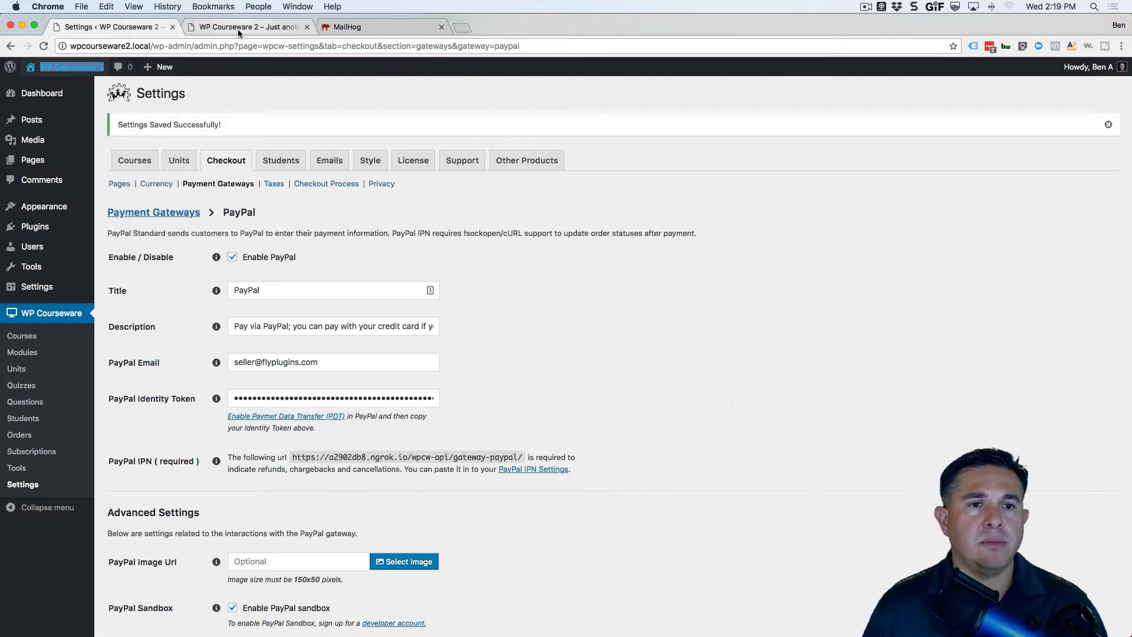
click(238, 27)
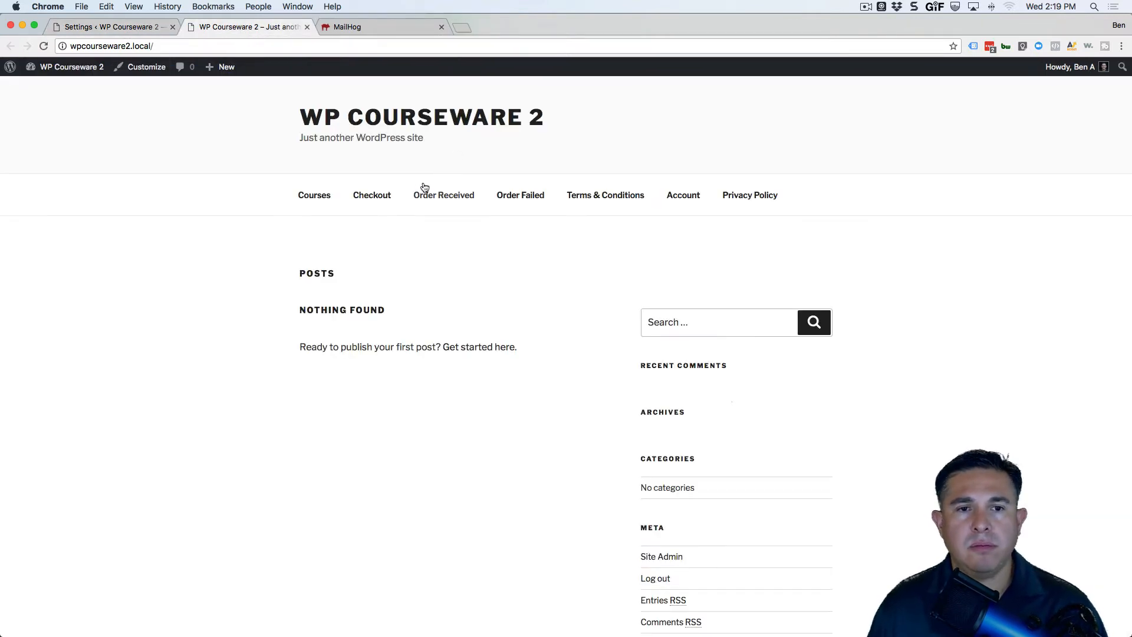
click(315, 196)
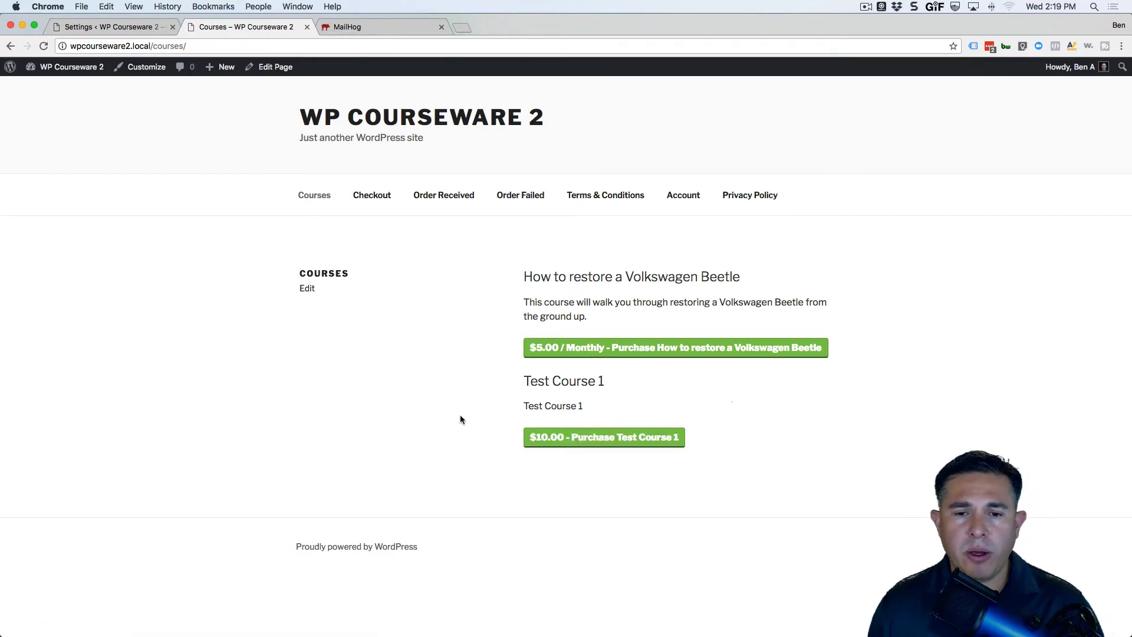
click(572, 440)
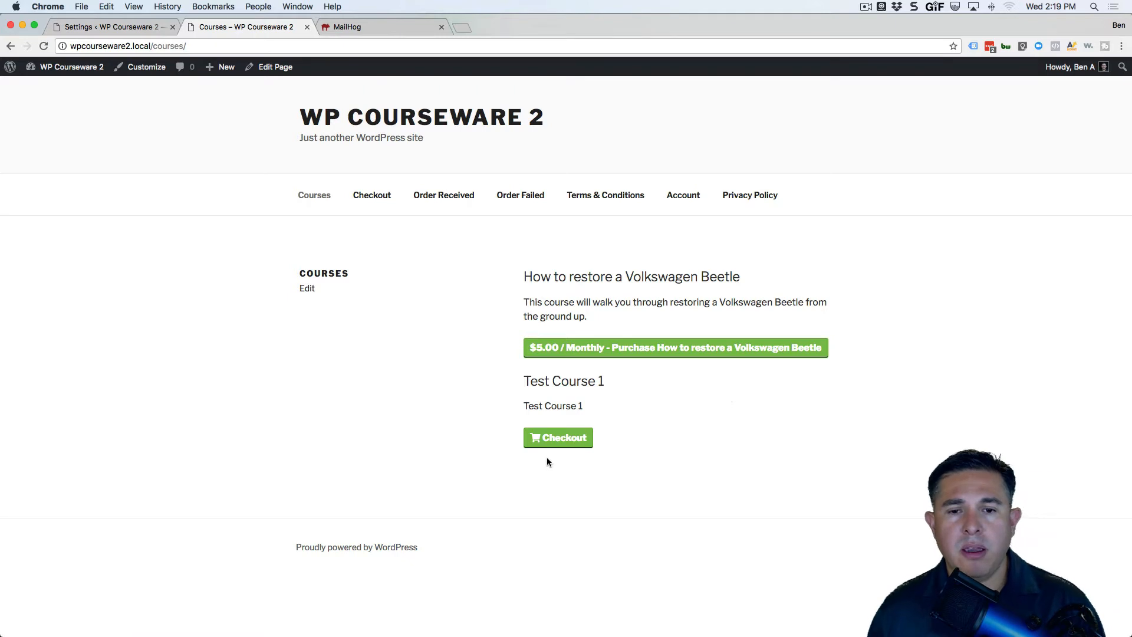
Go to checkout for Test Course 1 and scroll to the PayPal option and terms checkboxes.
click(553, 441)
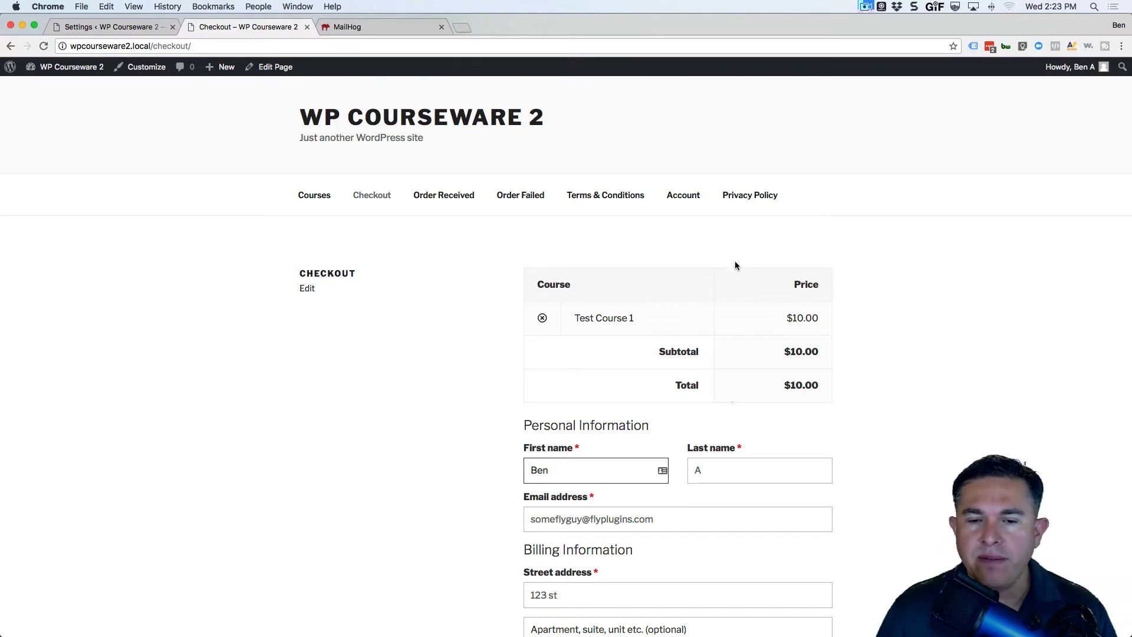
scroll(737, 260, down, 3)
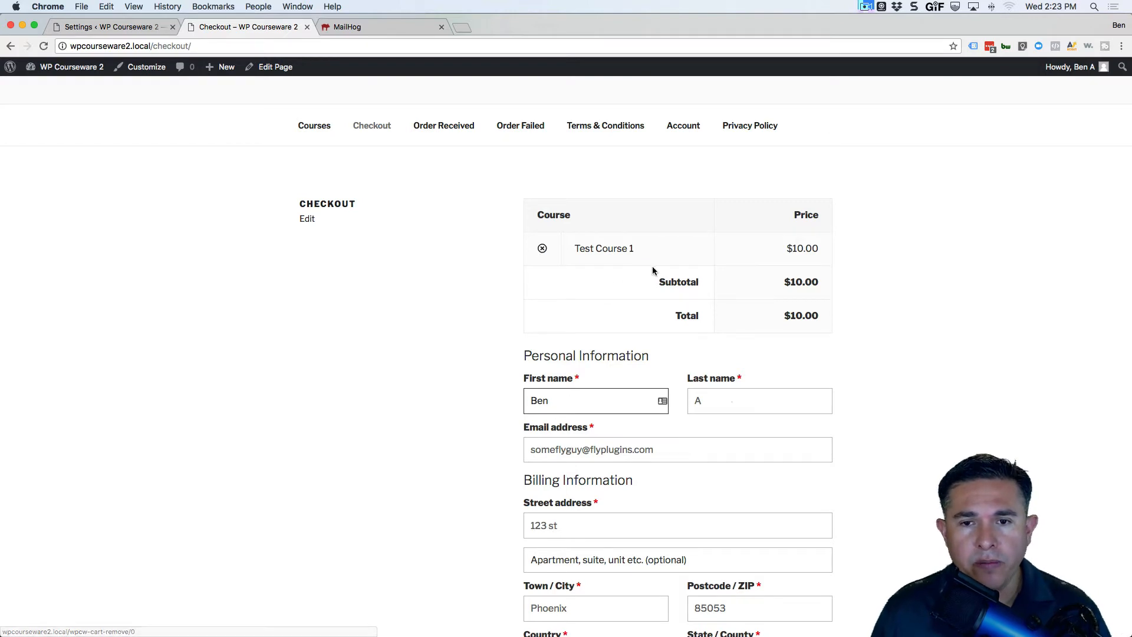
scroll(652, 268, down, 4)
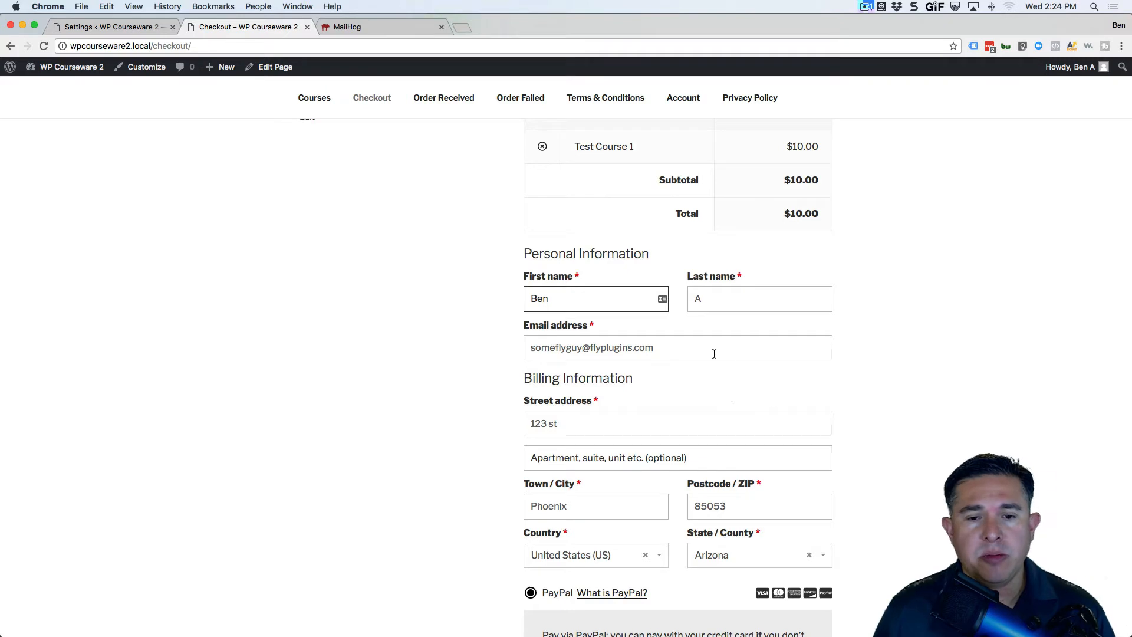
scroll(714, 354, down, 1)
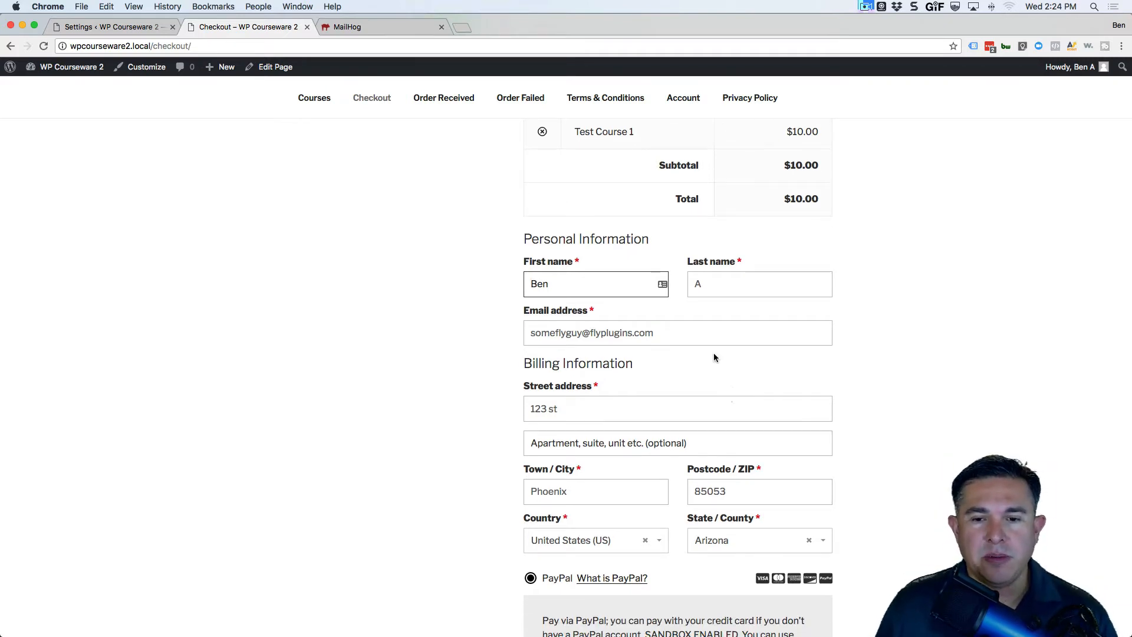
scroll(743, 353, down, 1)
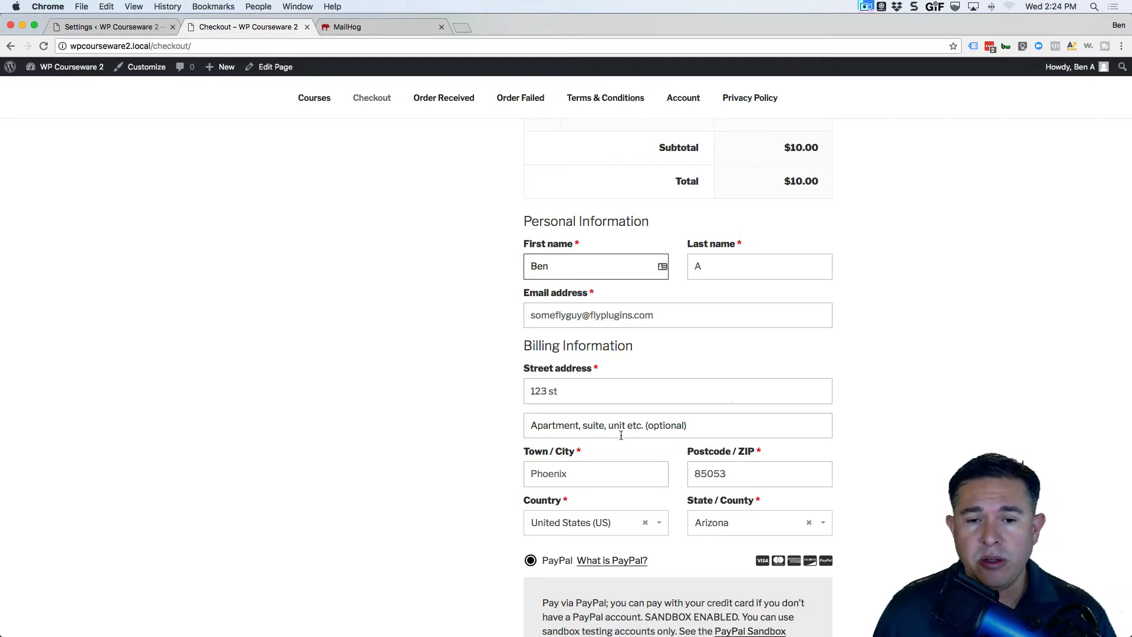
scroll(690, 285, down, 5)
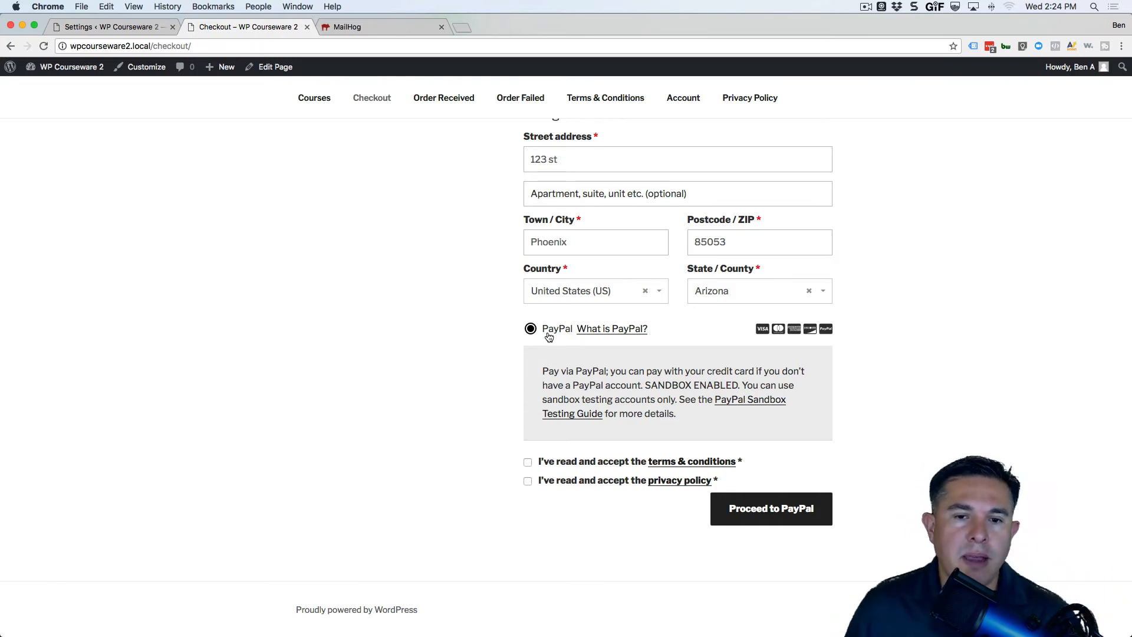
click(94, 27)
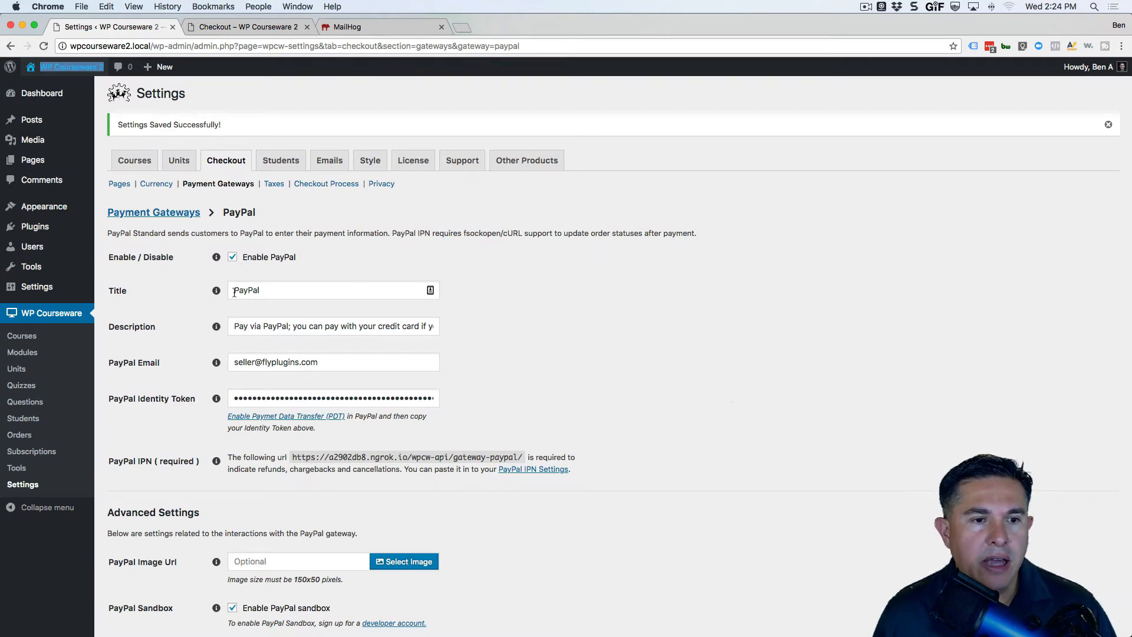
click(207, 28)
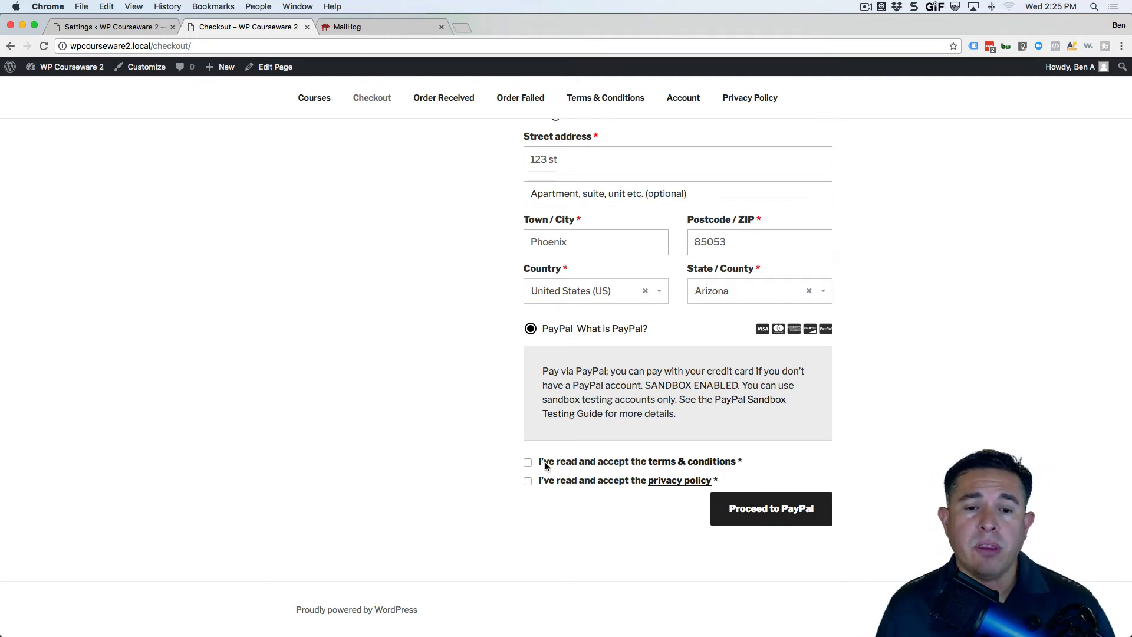
Show the missing-agreement errors, then accept the terms and proceed to the PayPal Sandbox checkout.
click(528, 462)
click(529, 482)
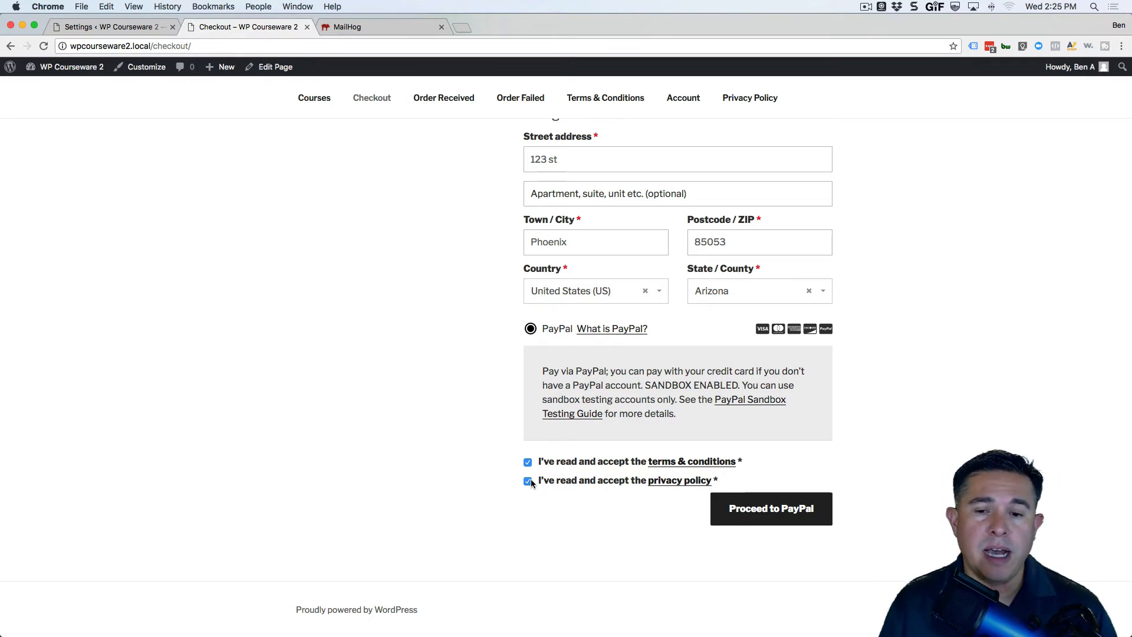
click(529, 482)
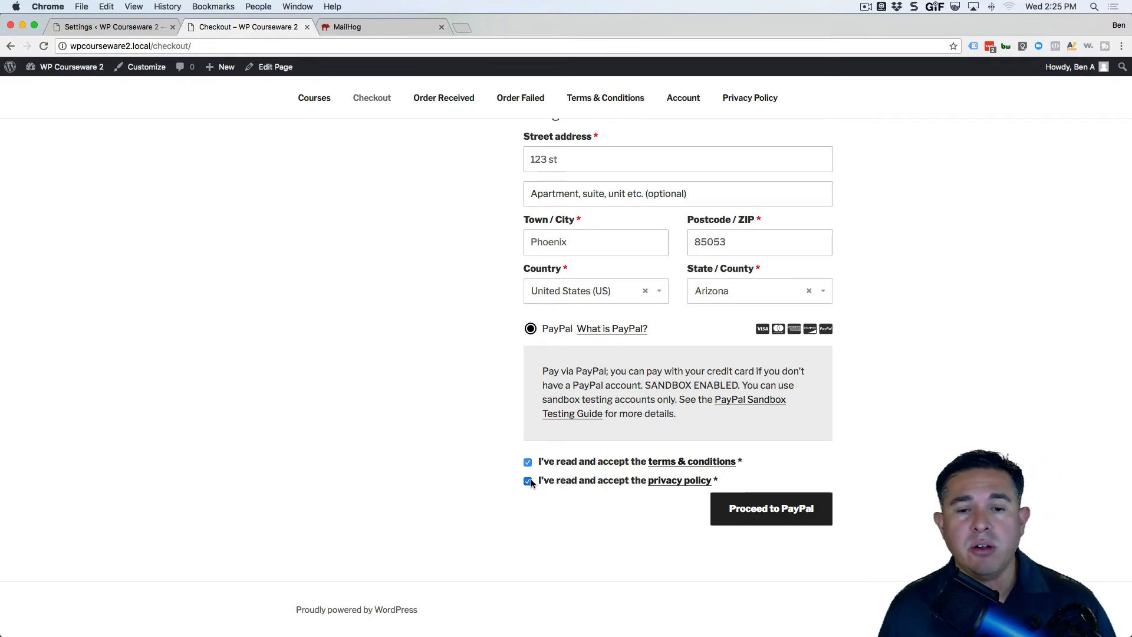
click(528, 462)
click(744, 507)
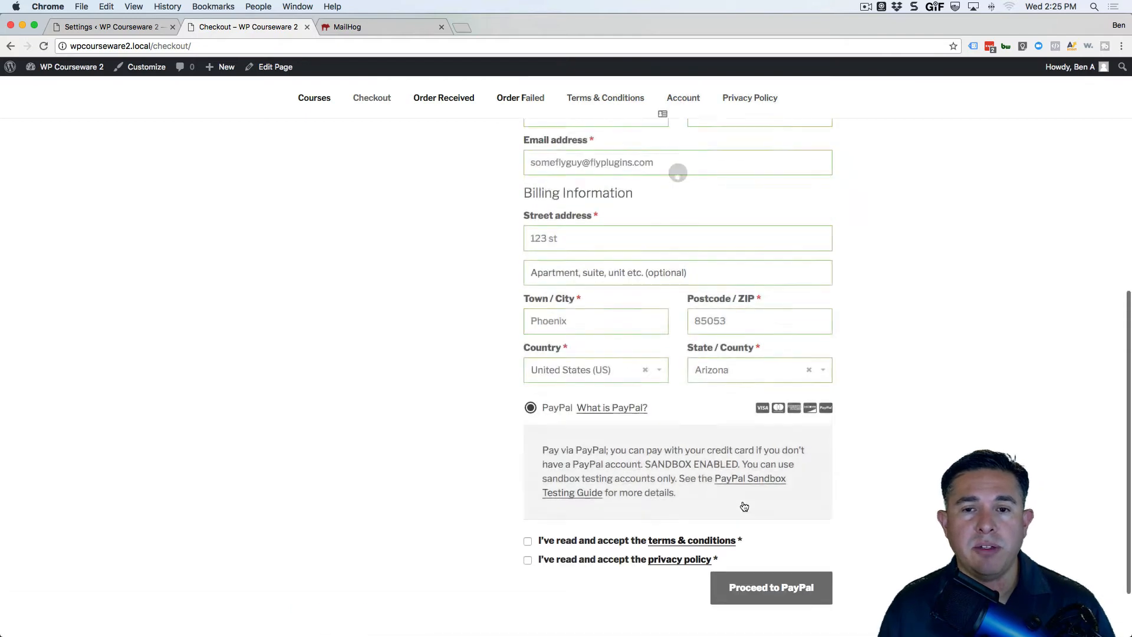
scroll(728, 478, down, 10)
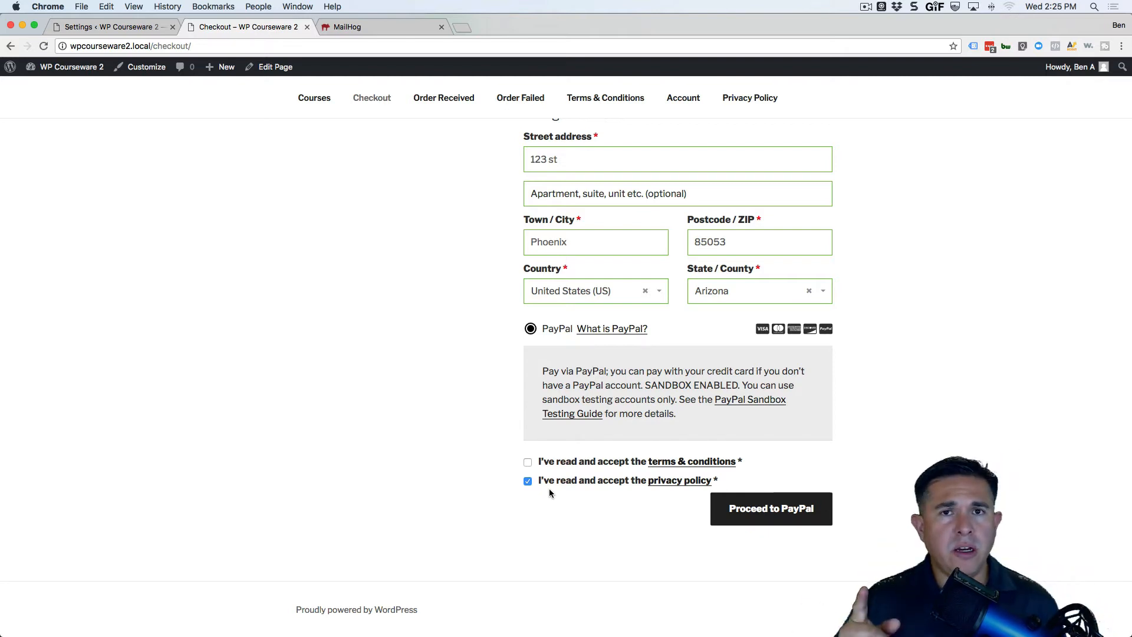
click(527, 463)
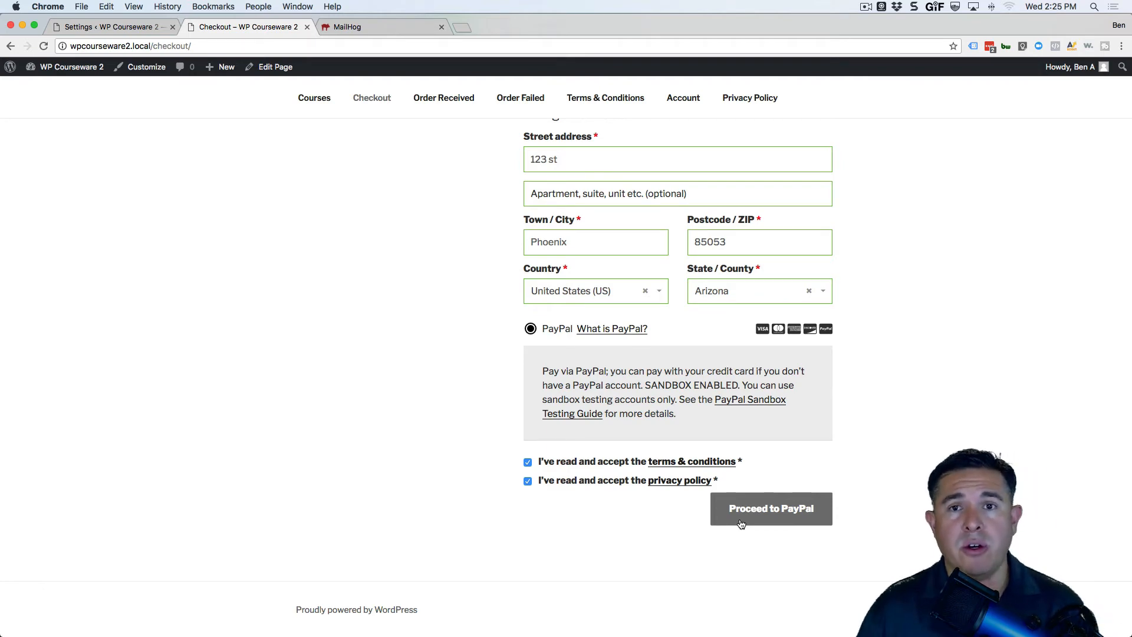
click(773, 518)
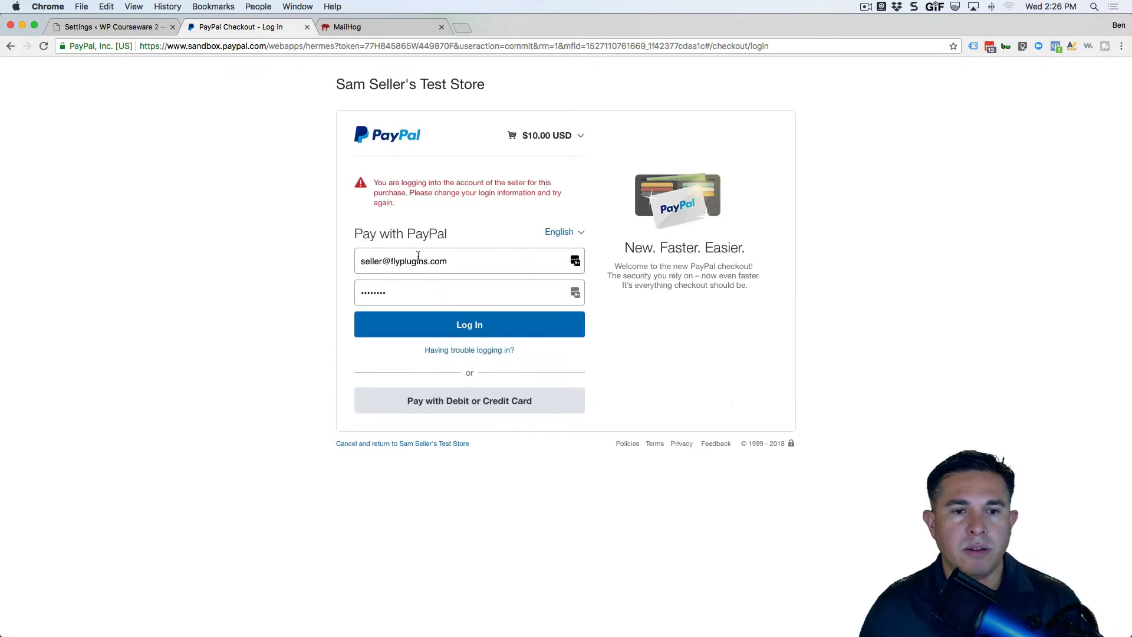
Log in to PayPal Sandbox as the buyer, changing 'seller' to 'buyer' and entering the sandbox password.
drag(382, 261, 355, 262)
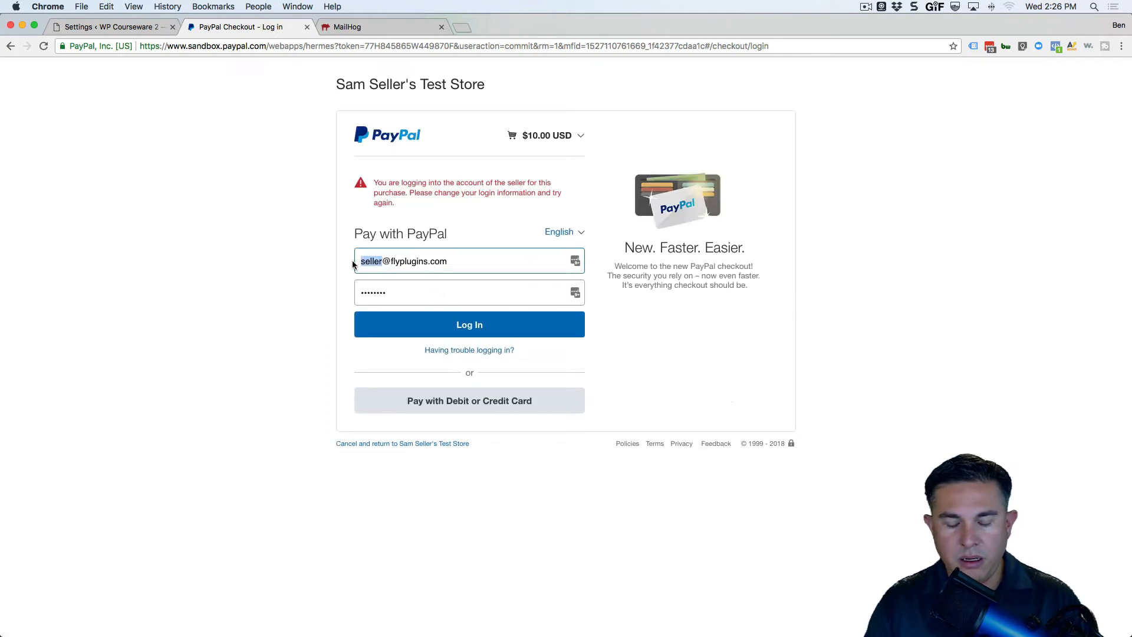
text(buyer)
key(Tab)
text(1)
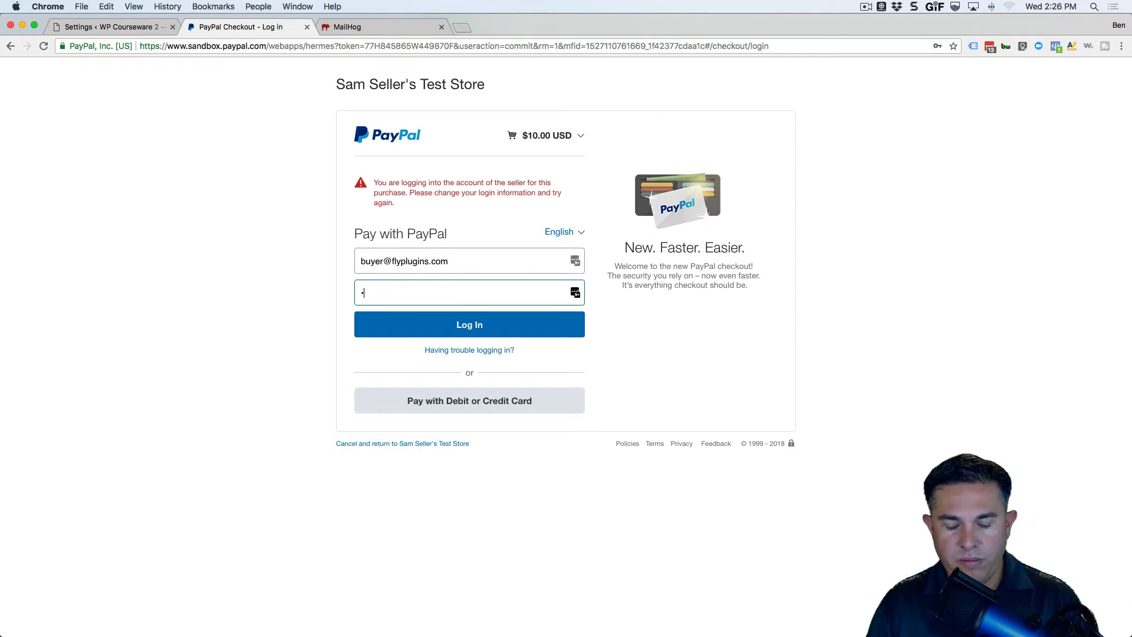
text(2345678)
key(Return)
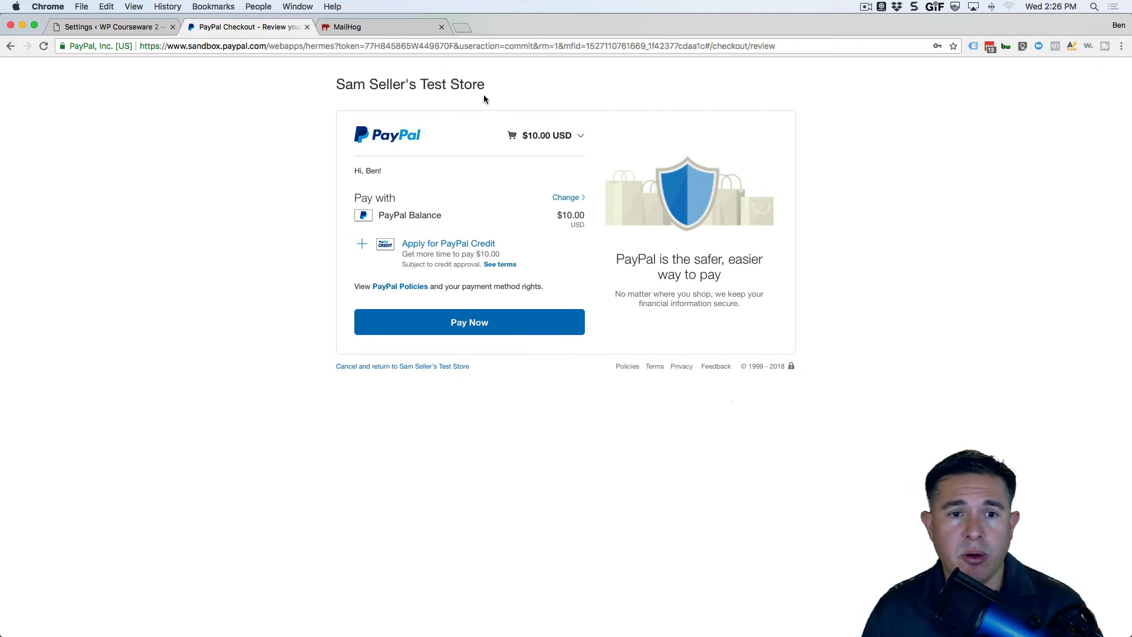
Pay the $10.00 order and check the student's enrolled courses.
click(470, 322)
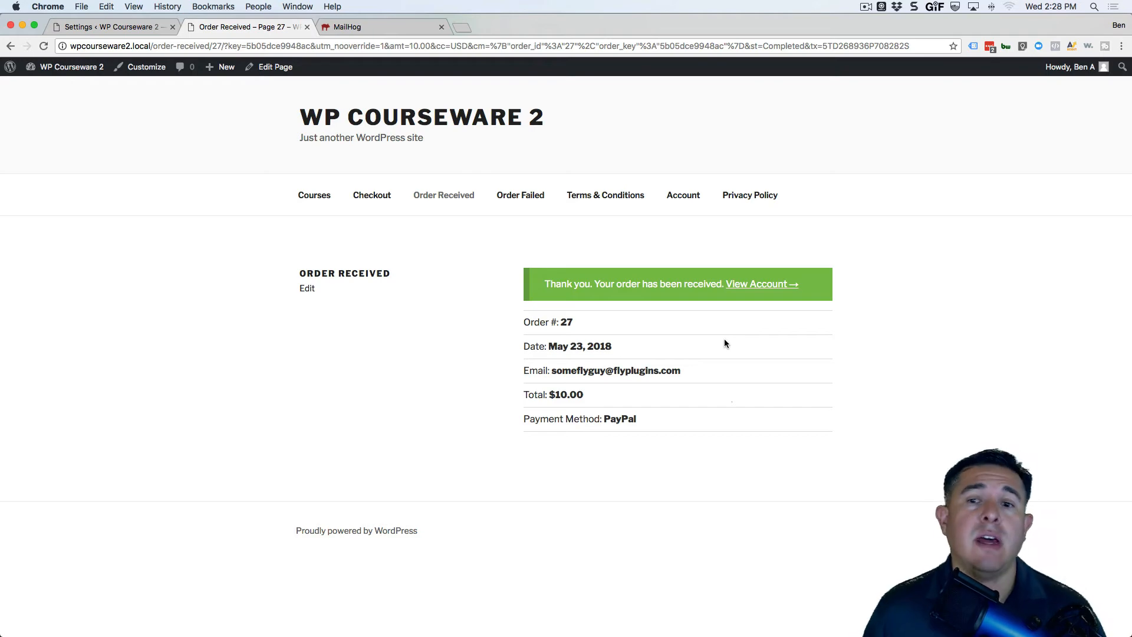
click(752, 288)
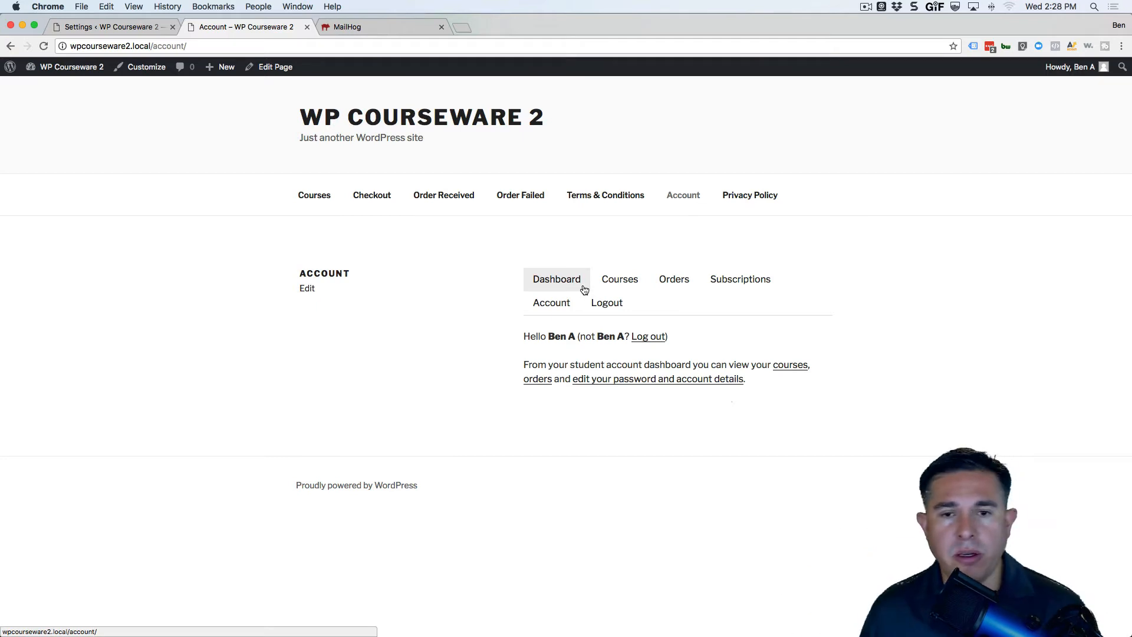
click(617, 284)
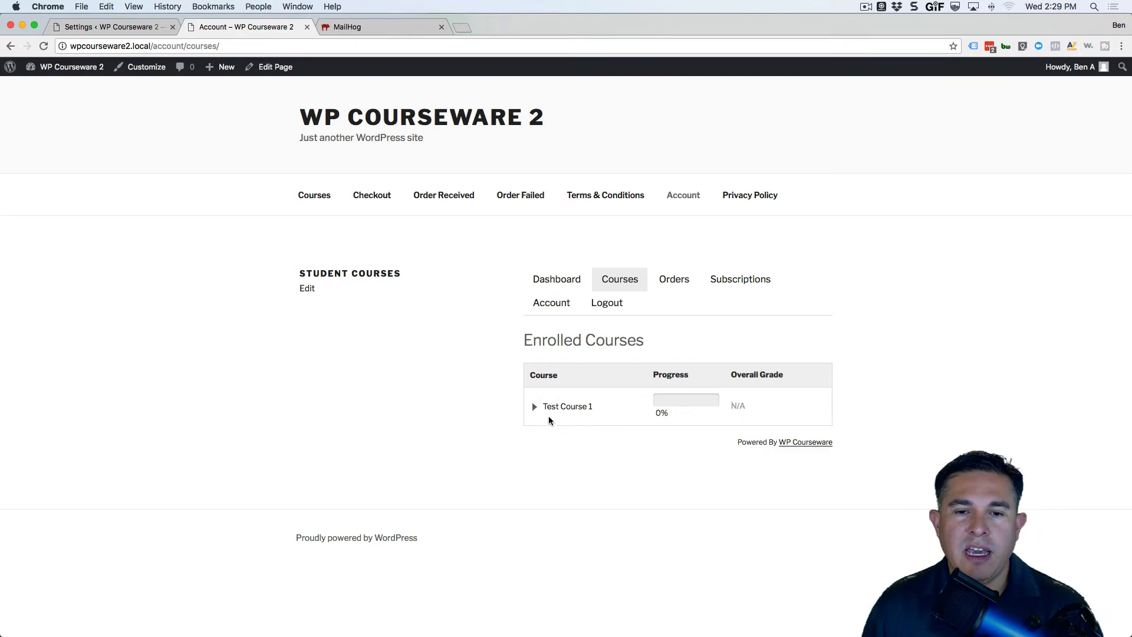
Review order #27's details, the Subscriptions tab and the account details page.
click(673, 281)
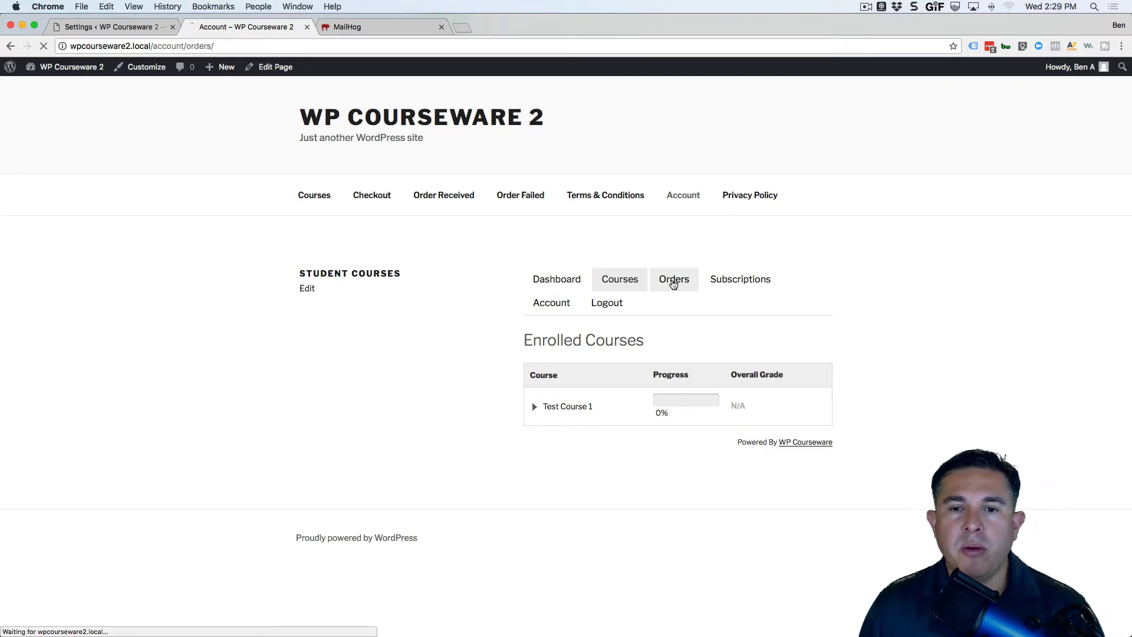
click(807, 414)
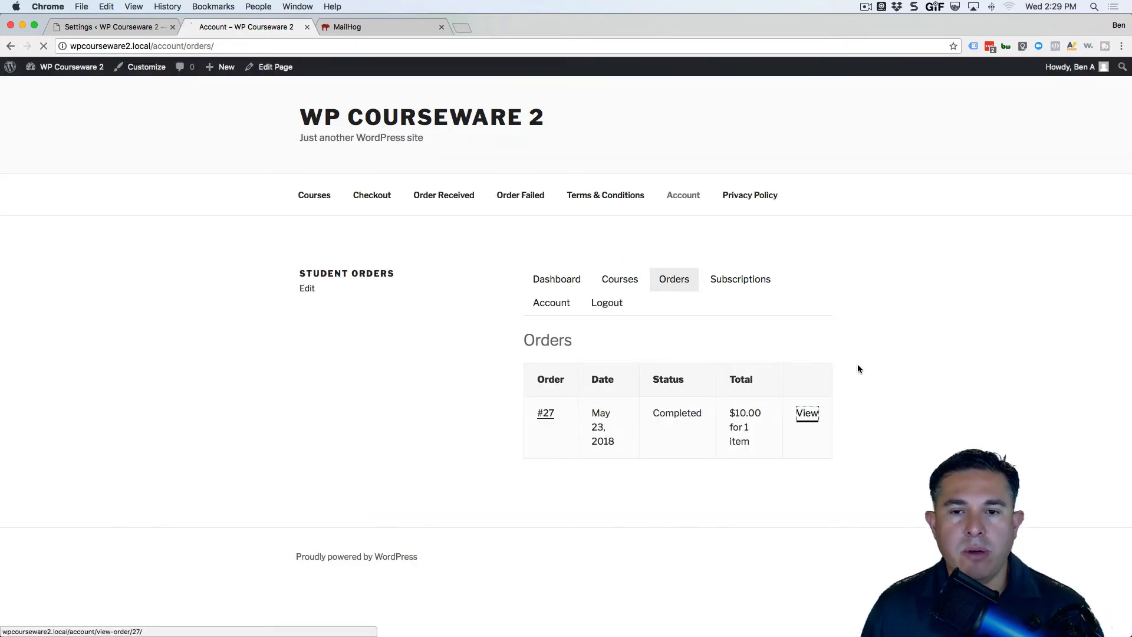
scroll(840, 391, down, 1)
scroll(840, 390, up, 1)
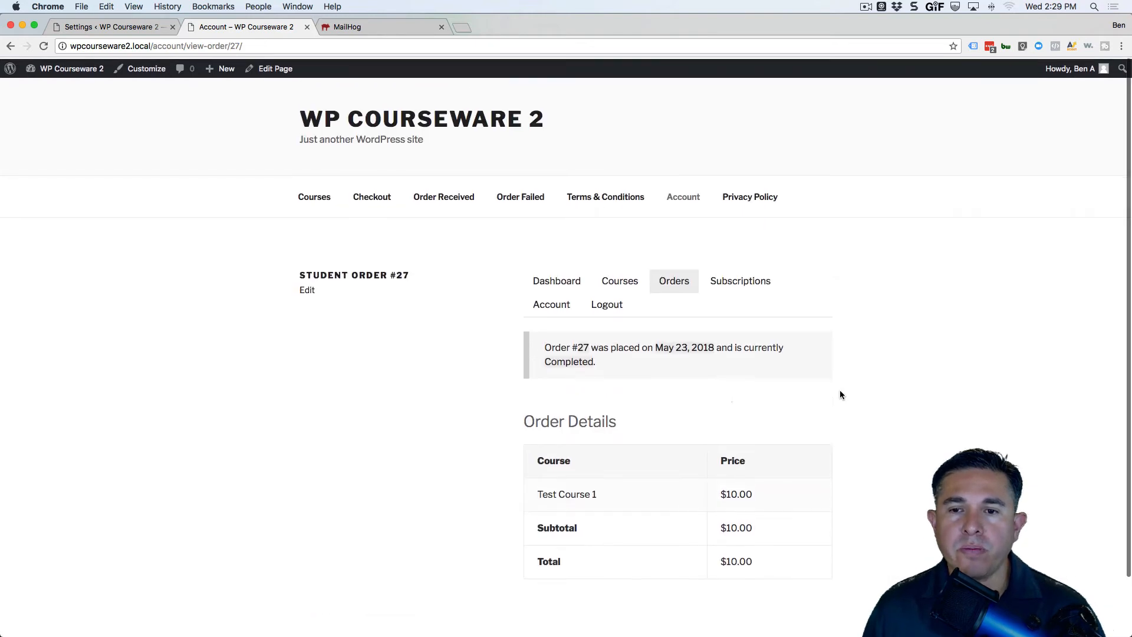
click(734, 282)
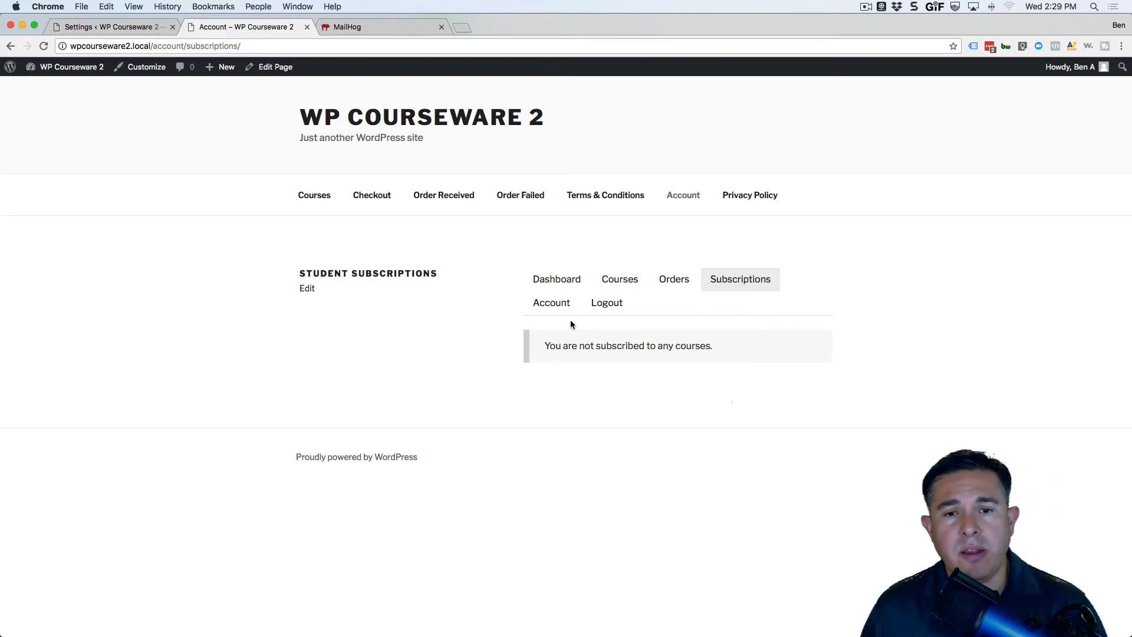
click(543, 303)
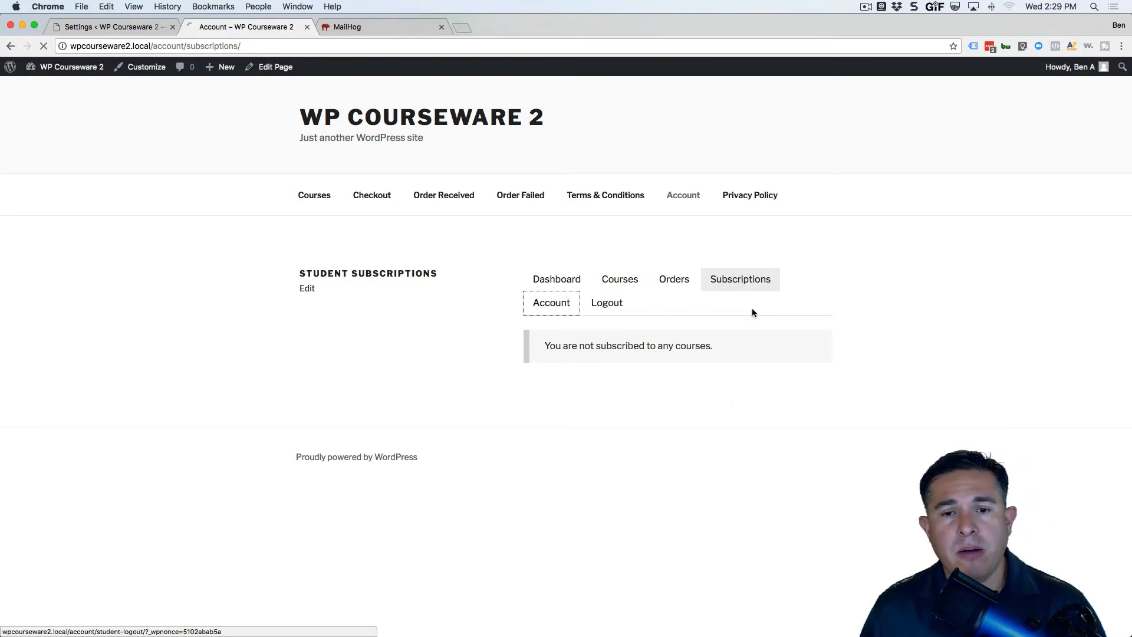
scroll(831, 321, down, 5)
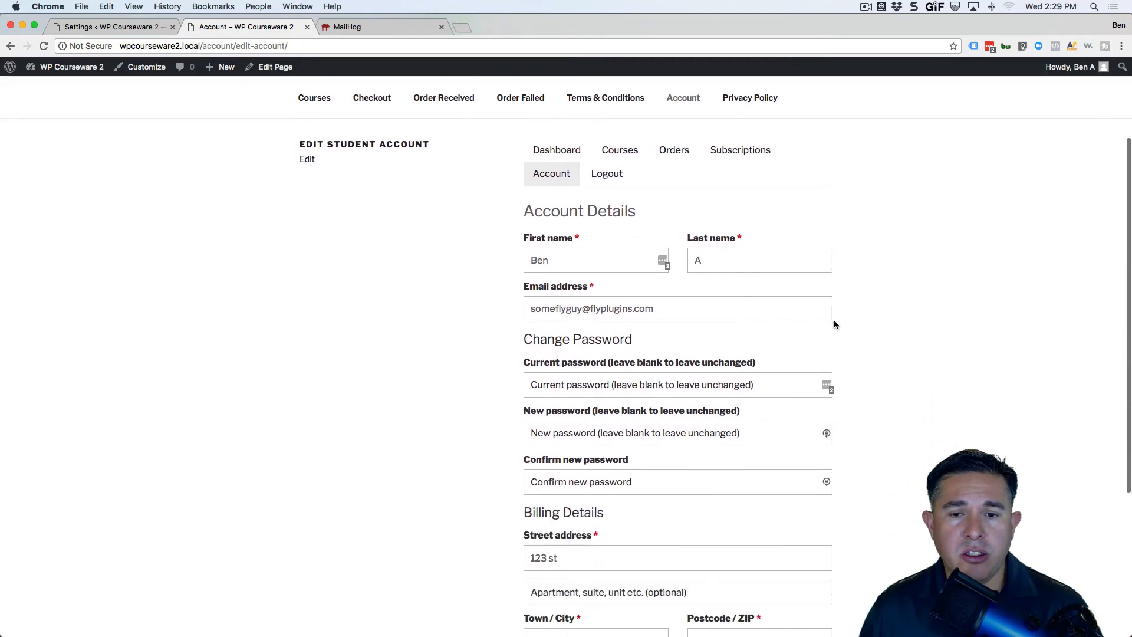
scroll(834, 324, up, 5)
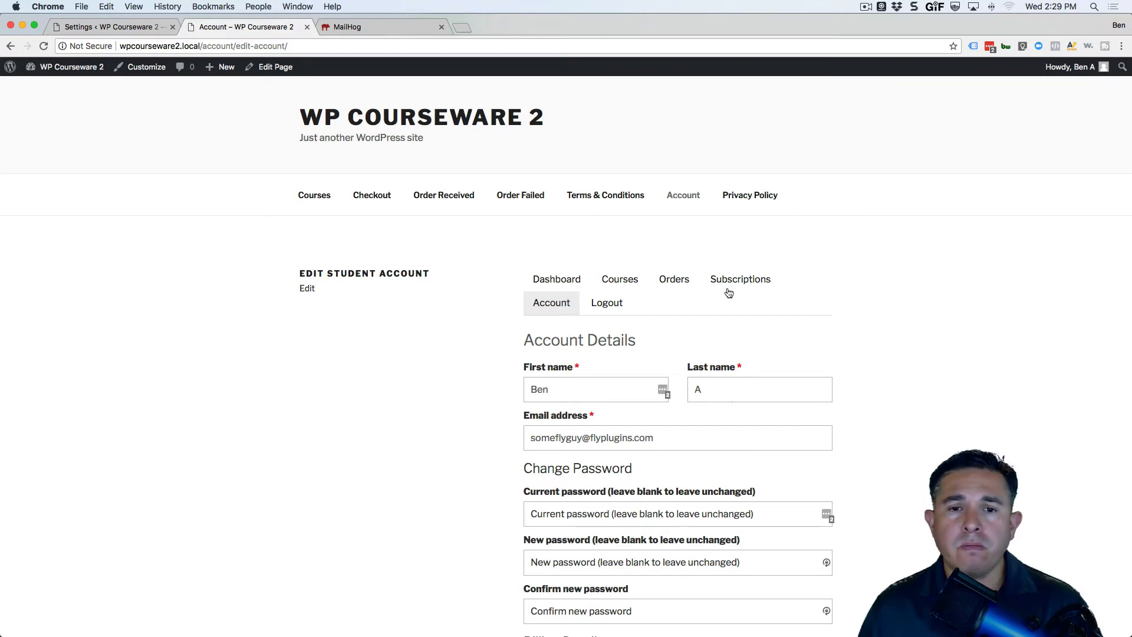
Open the Courses list and highlight the already-enrolled message.
click(317, 195)
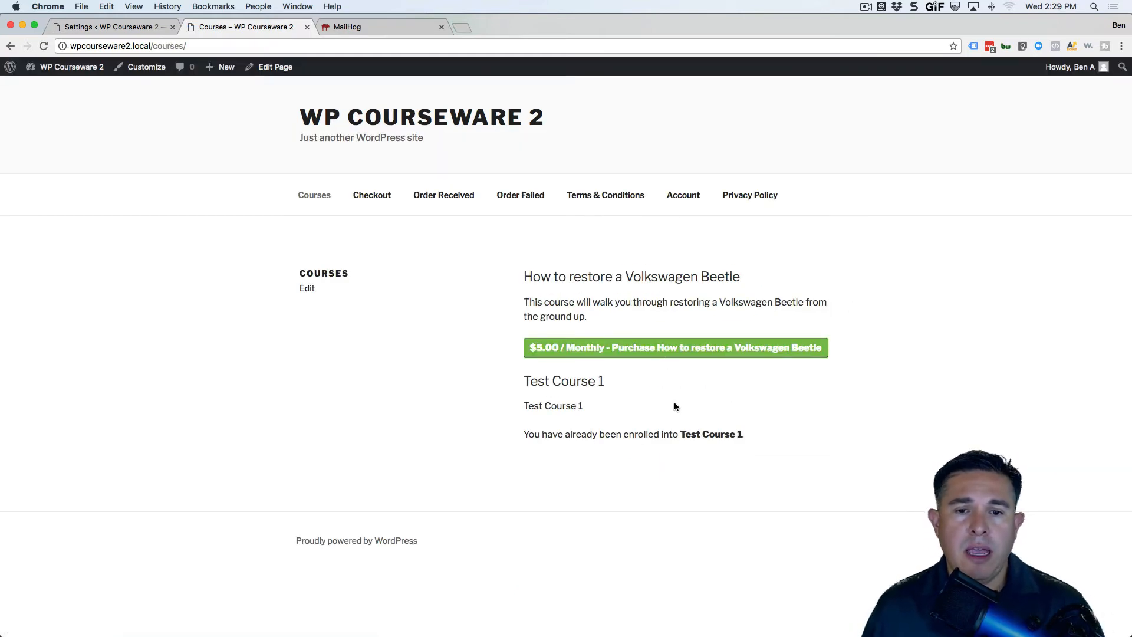
mouse_move(748, 435)
mouse_down()
mouse_move(528, 435)
mouse_move(749, 434)
mouse_up()
click(525, 435)
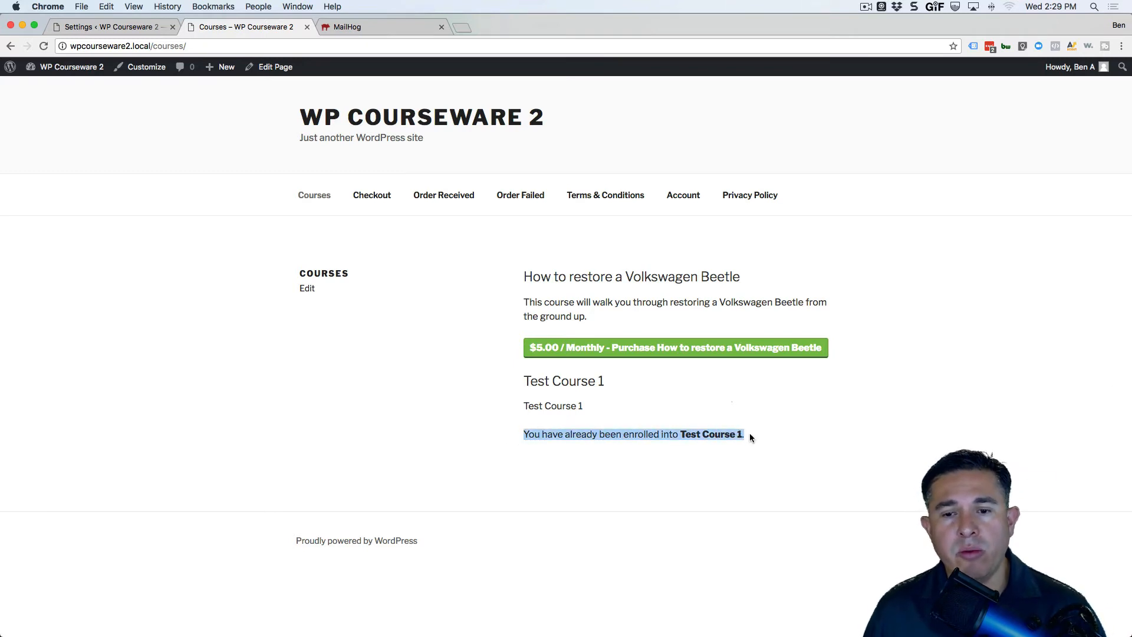
click(721, 446)
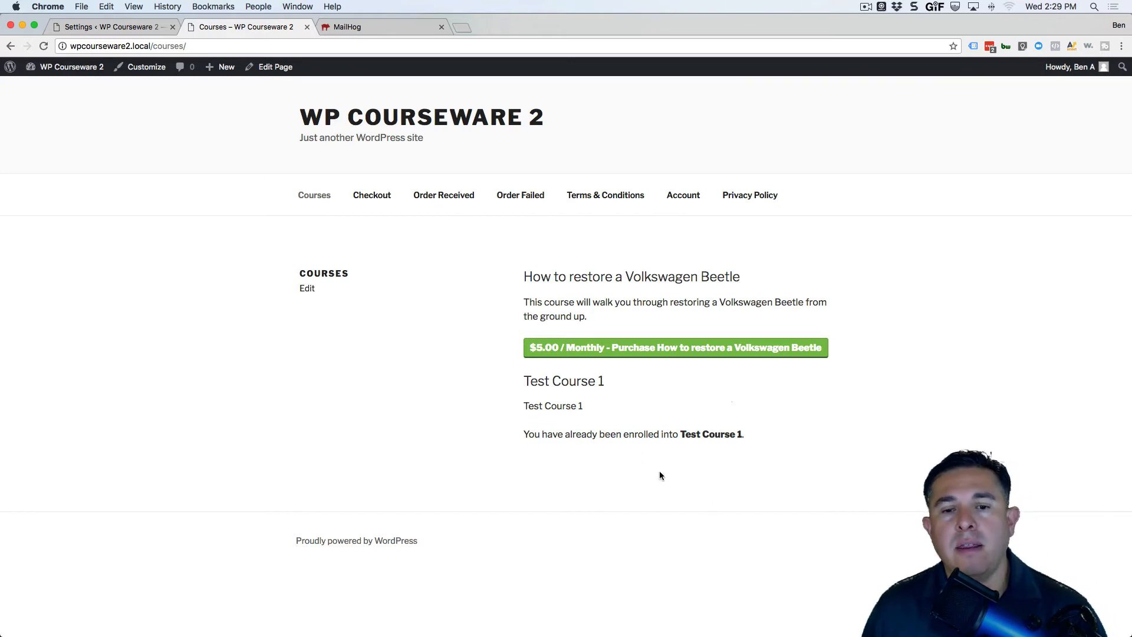
drag(759, 439, 524, 431)
click(560, 424)
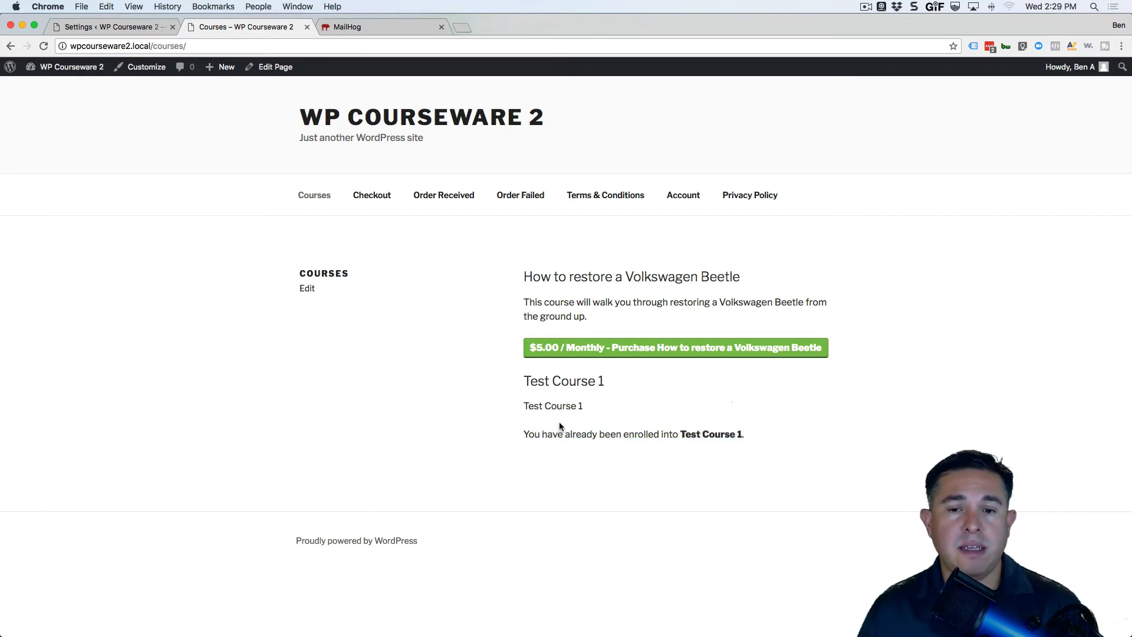
Purchase the $5.00/month Volkswagen Beetle course, accepting both agreements, and submit to PayPal.
click(697, 349)
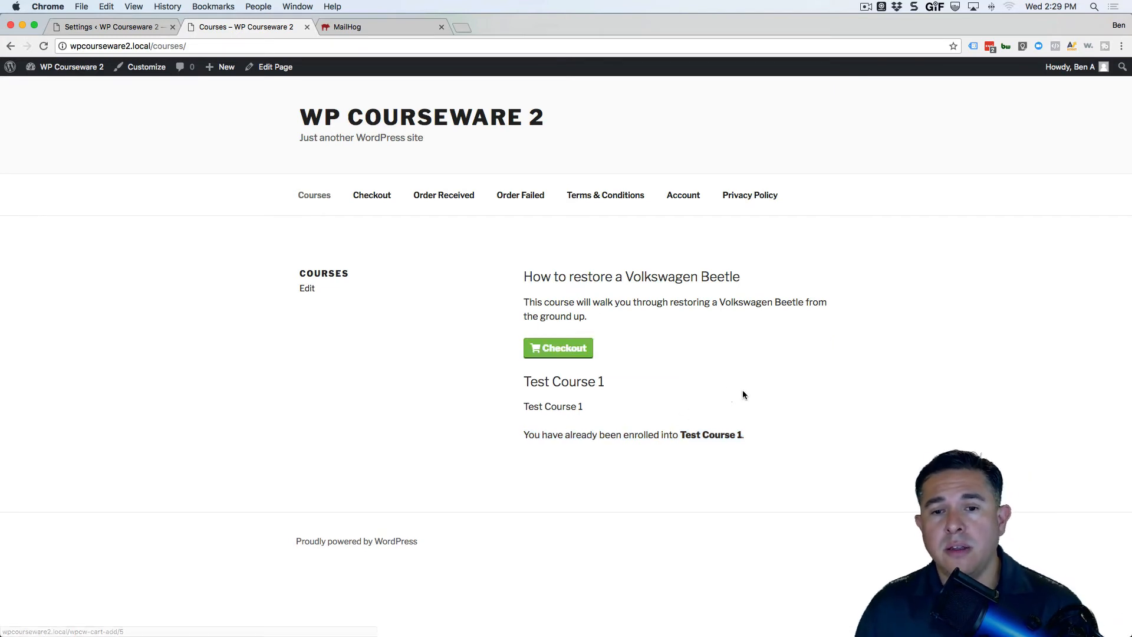
click(564, 355)
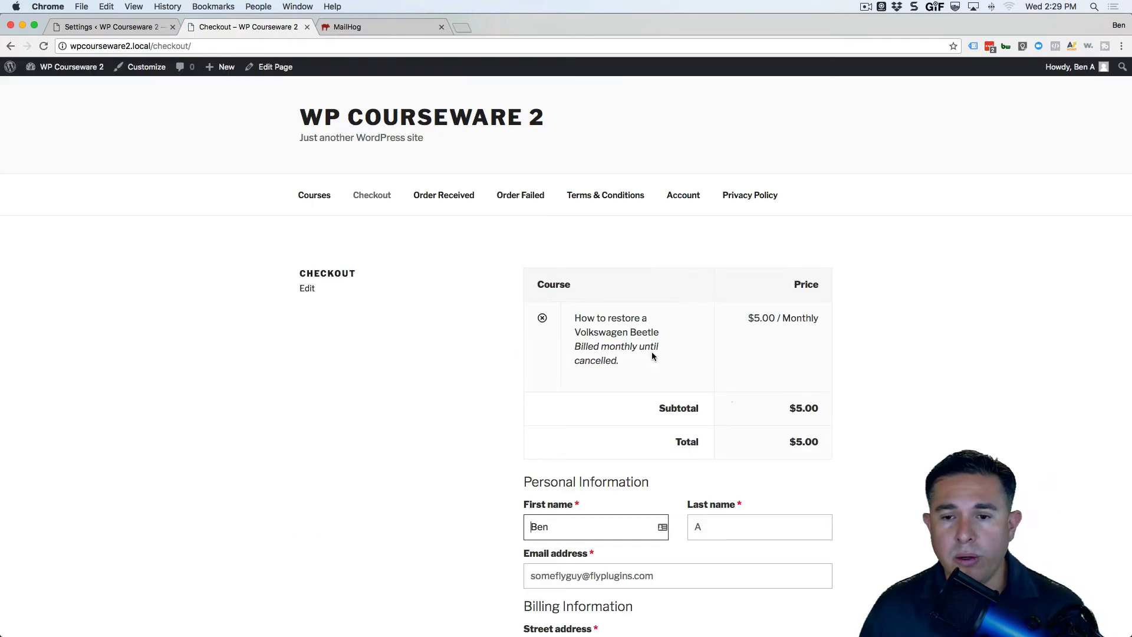
scroll(685, 405, down, 1)
scroll(702, 383, down, 10)
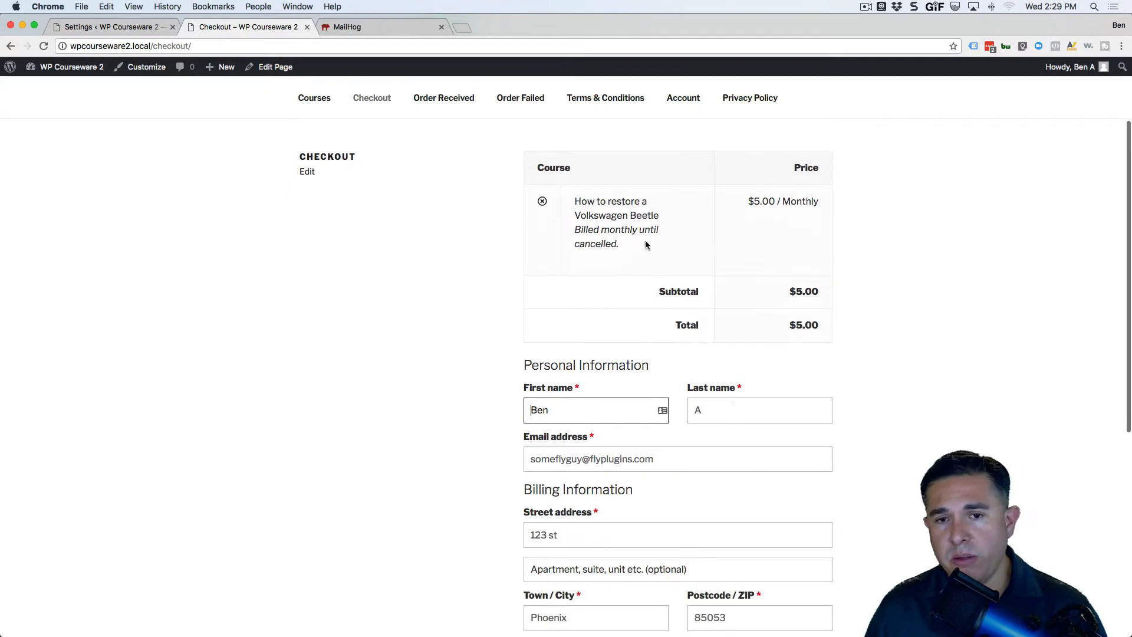
scroll(702, 387, down, 3)
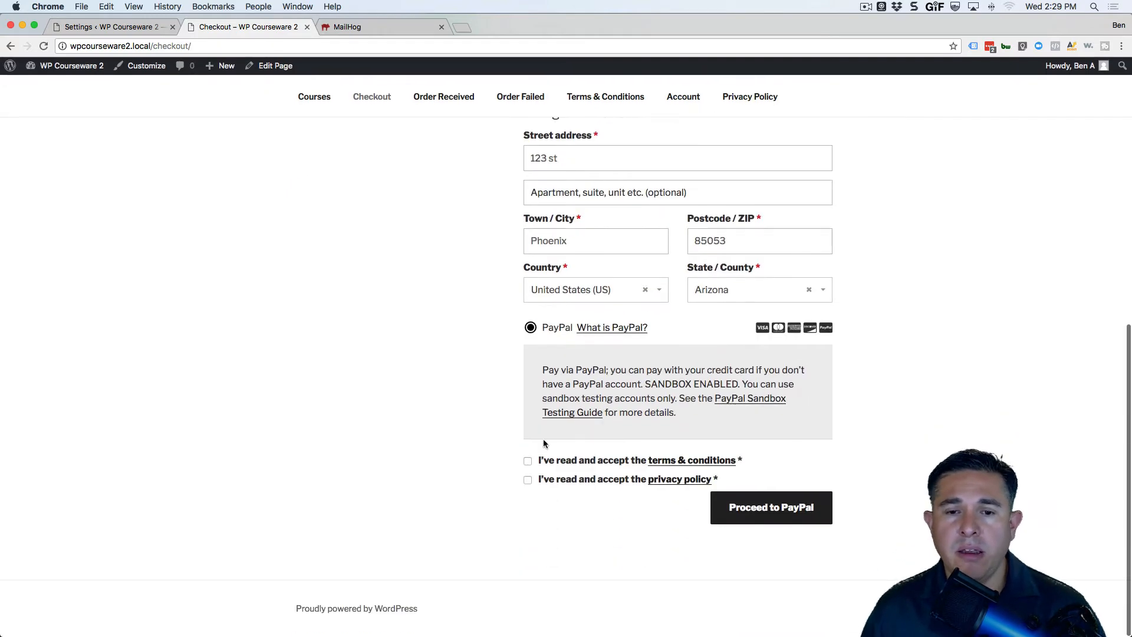
click(527, 462)
click(528, 481)
click(753, 512)
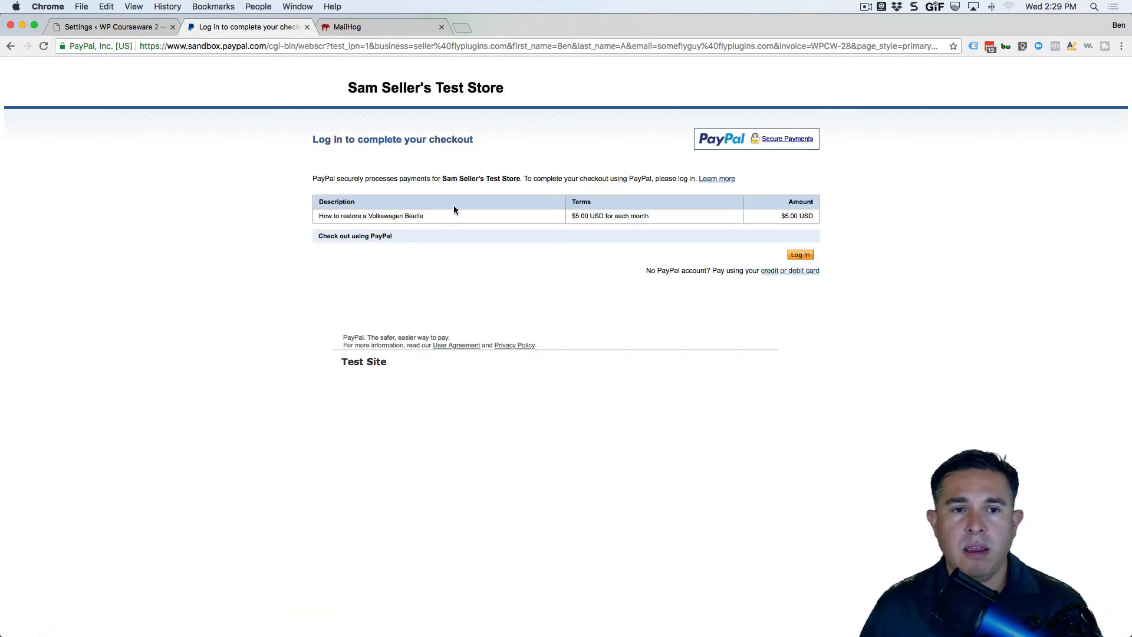
Sign in as the sandbox buyer, approve the $5.00 monthly payment and return to the site.
click(799, 254)
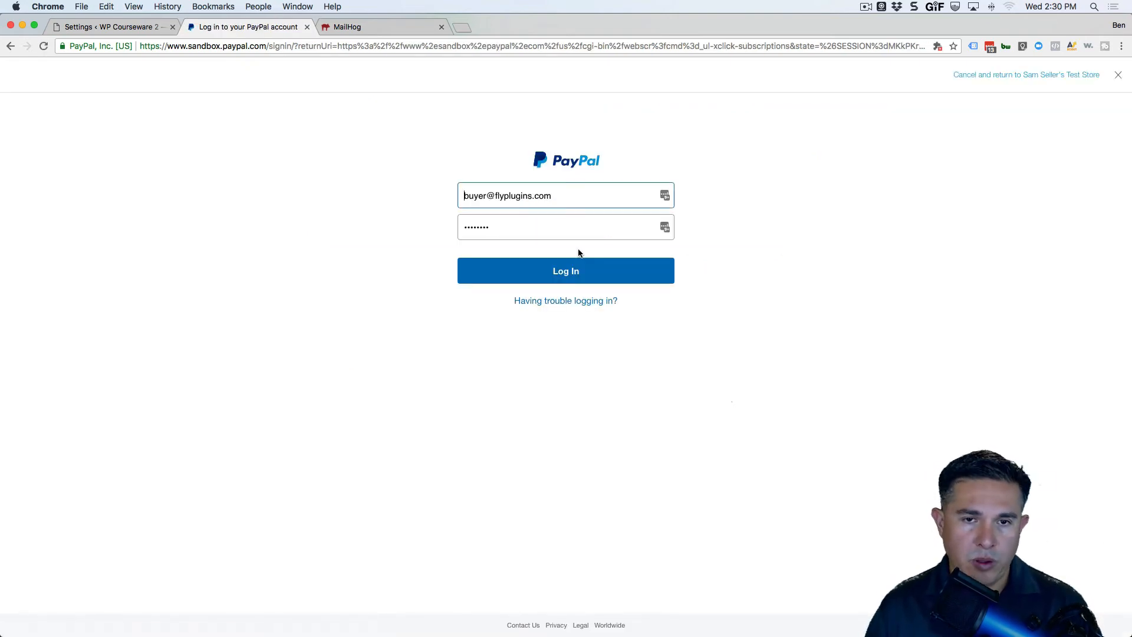
click(576, 279)
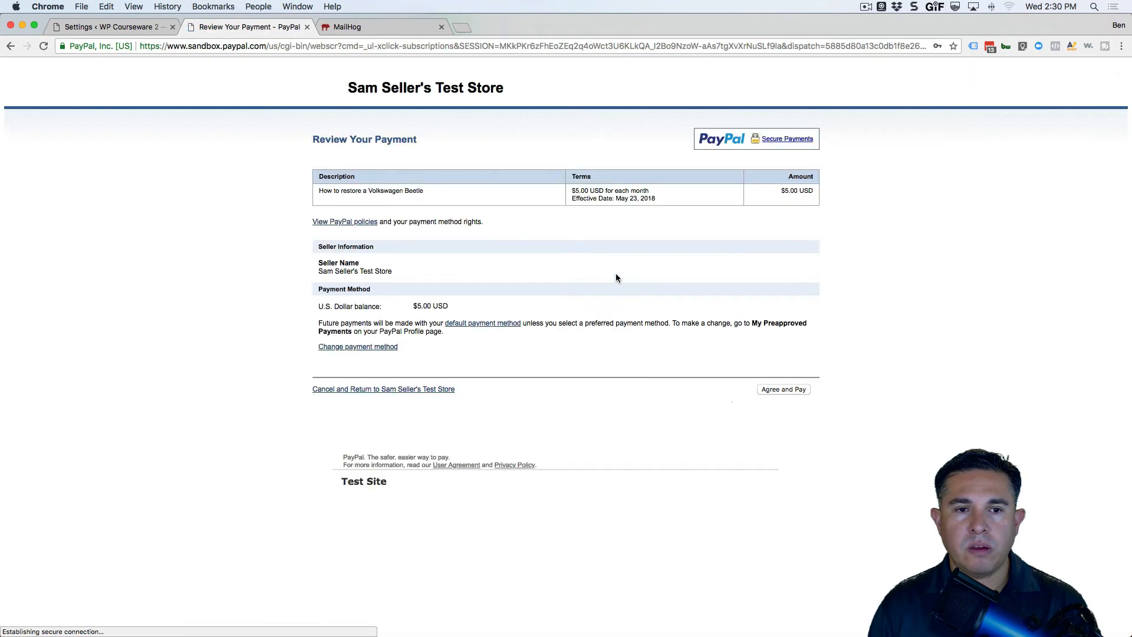
click(783, 391)
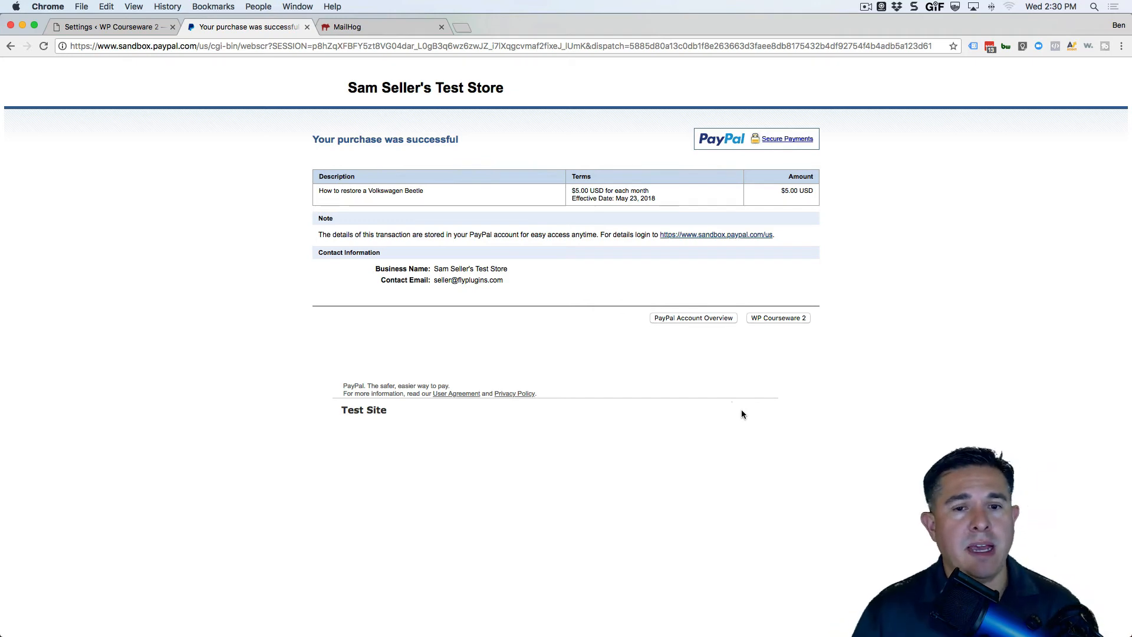
click(774, 318)
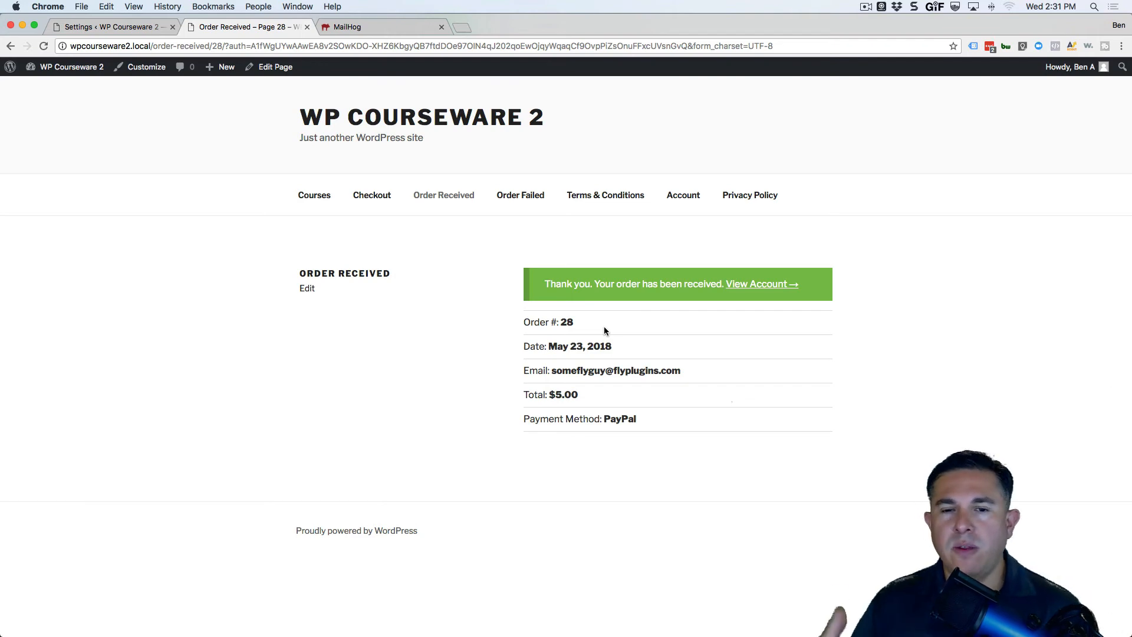
Check the student's courses, expanding the Volkswagen Beetle course to see its units.
click(758, 285)
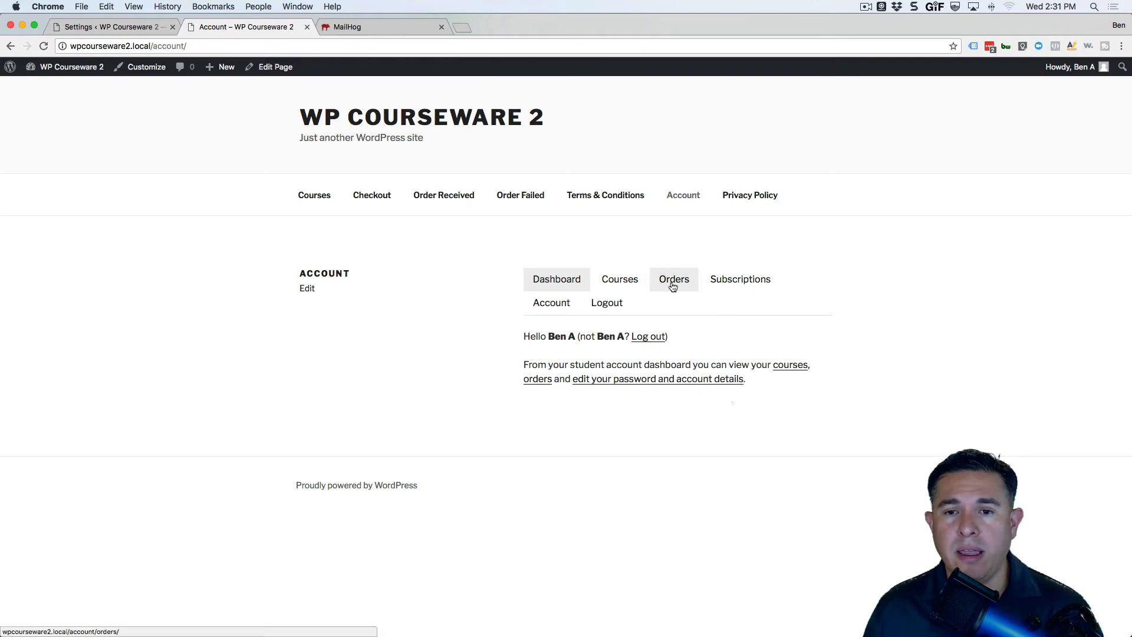
click(617, 283)
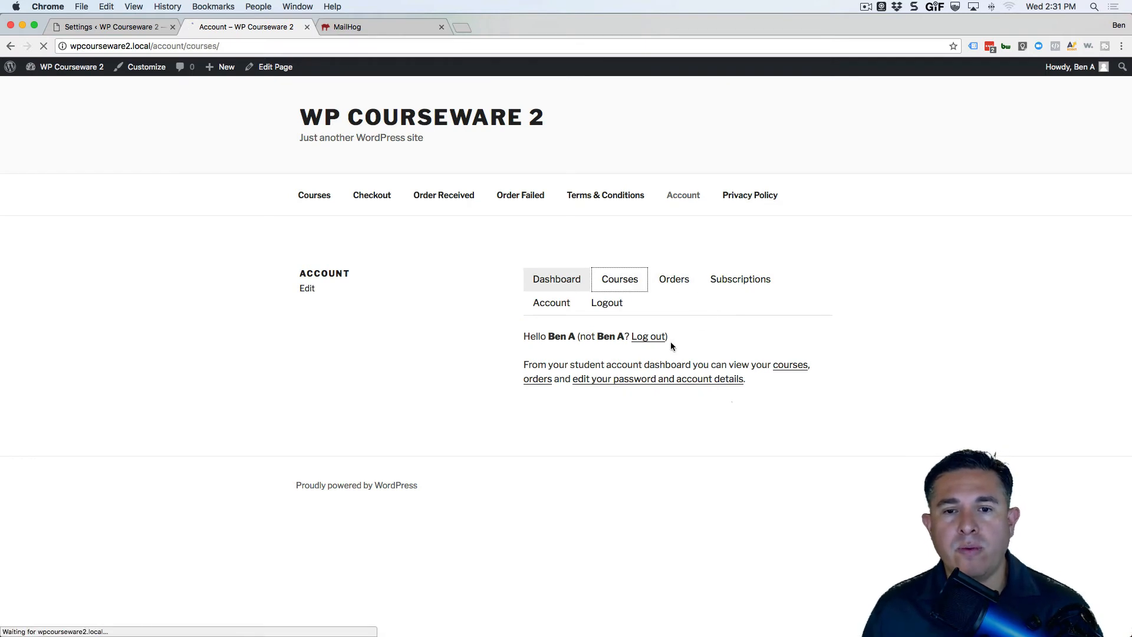
click(622, 408)
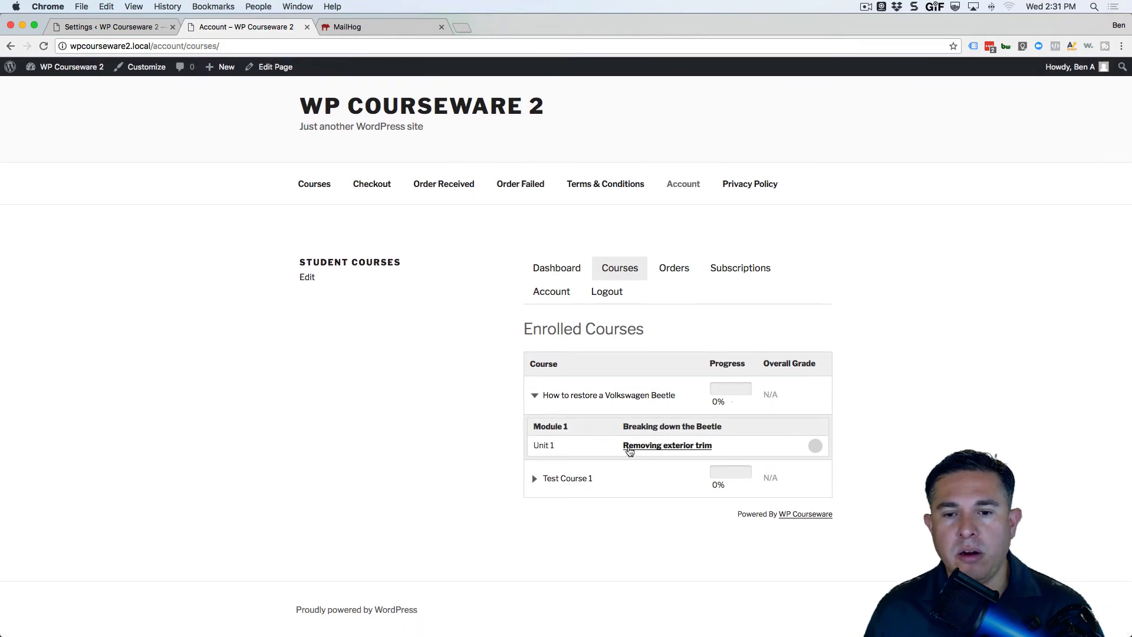
Review order #28's details, then open subscription #9 from the Subscriptions tab.
click(675, 273)
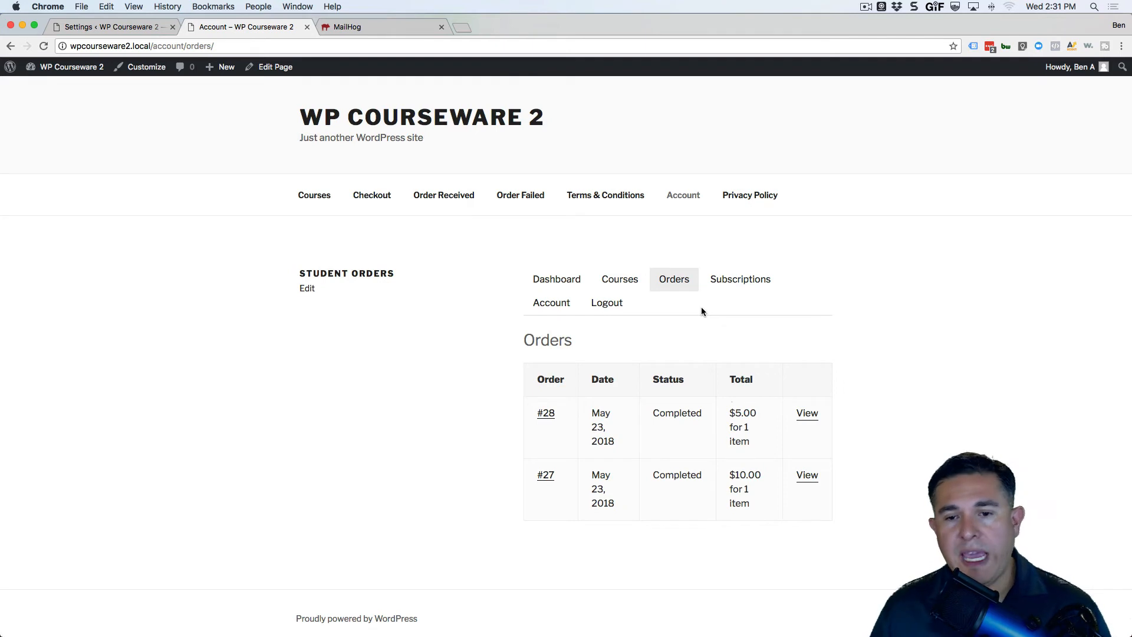
click(809, 420)
scroll(797, 419, down, 5)
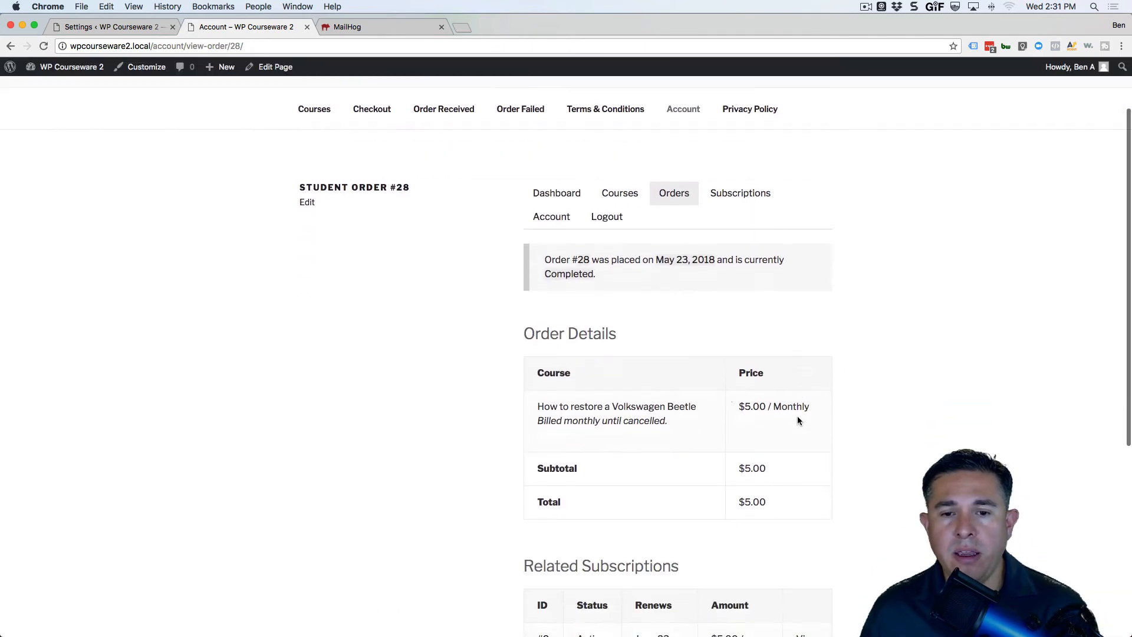
scroll(643, 397, down, 4)
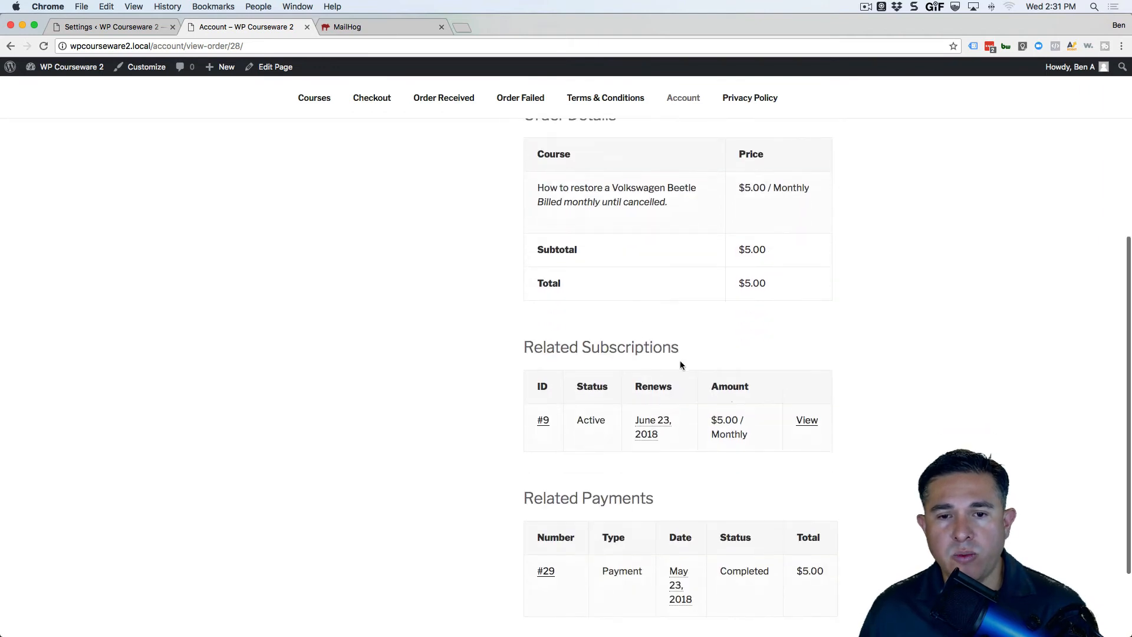
scroll(554, 351, down, 1)
scroll(769, 436, down, 3)
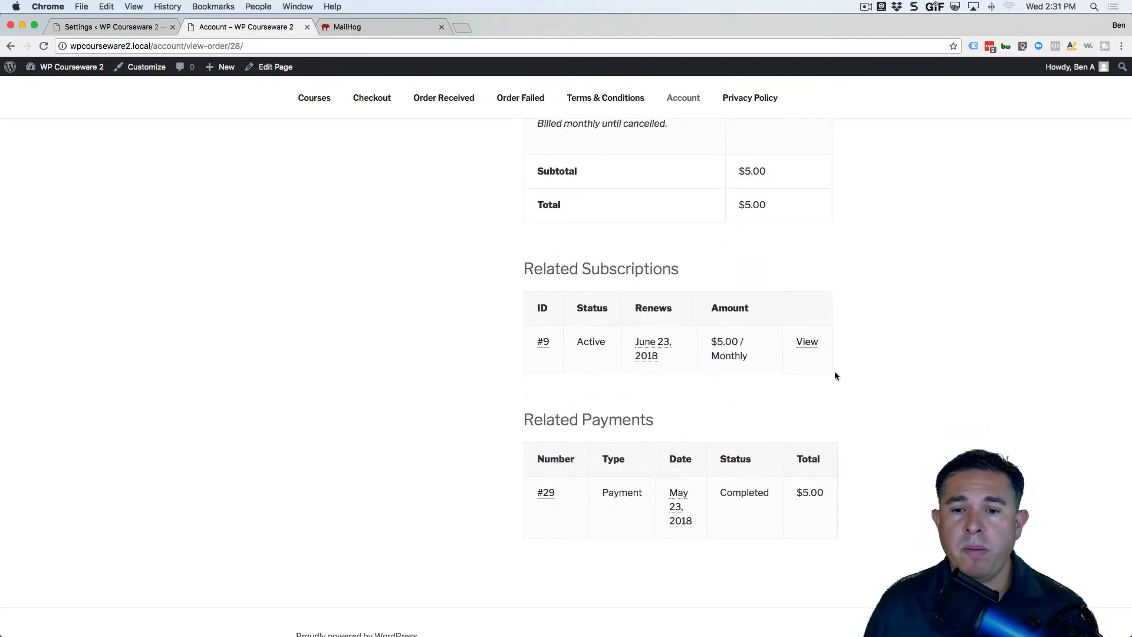
scroll(835, 375, up, 12)
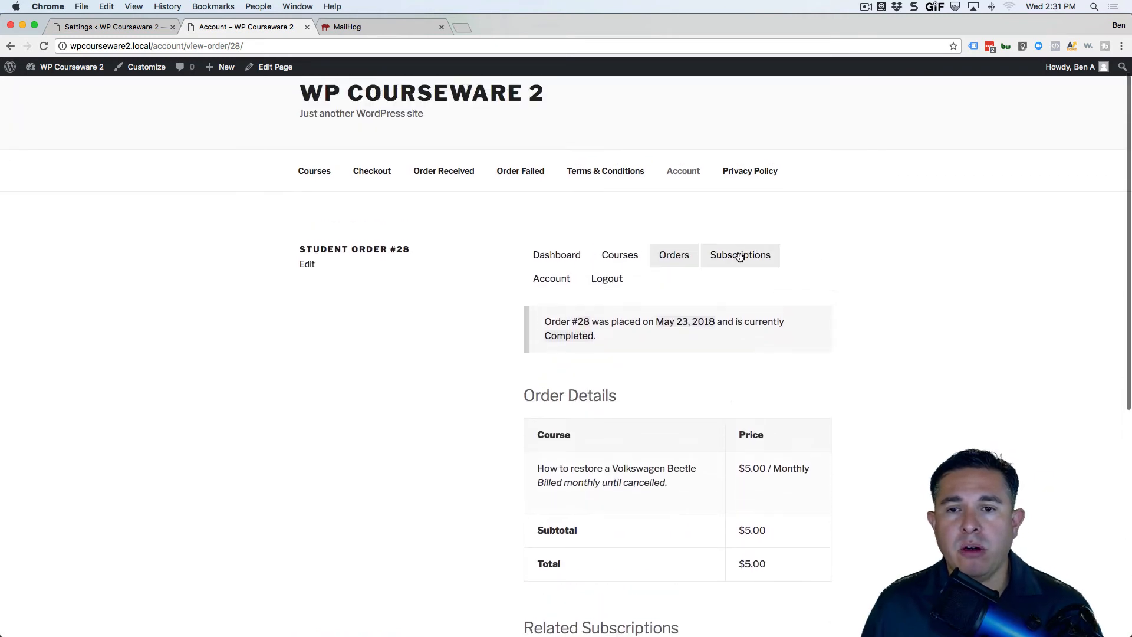
click(740, 256)
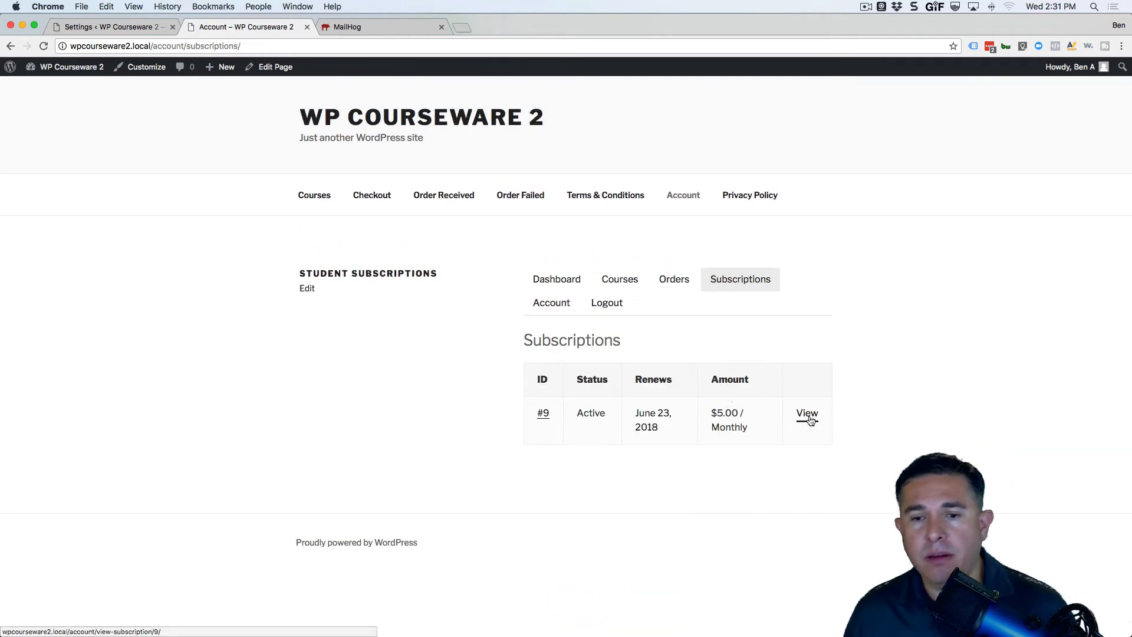
click(808, 413)
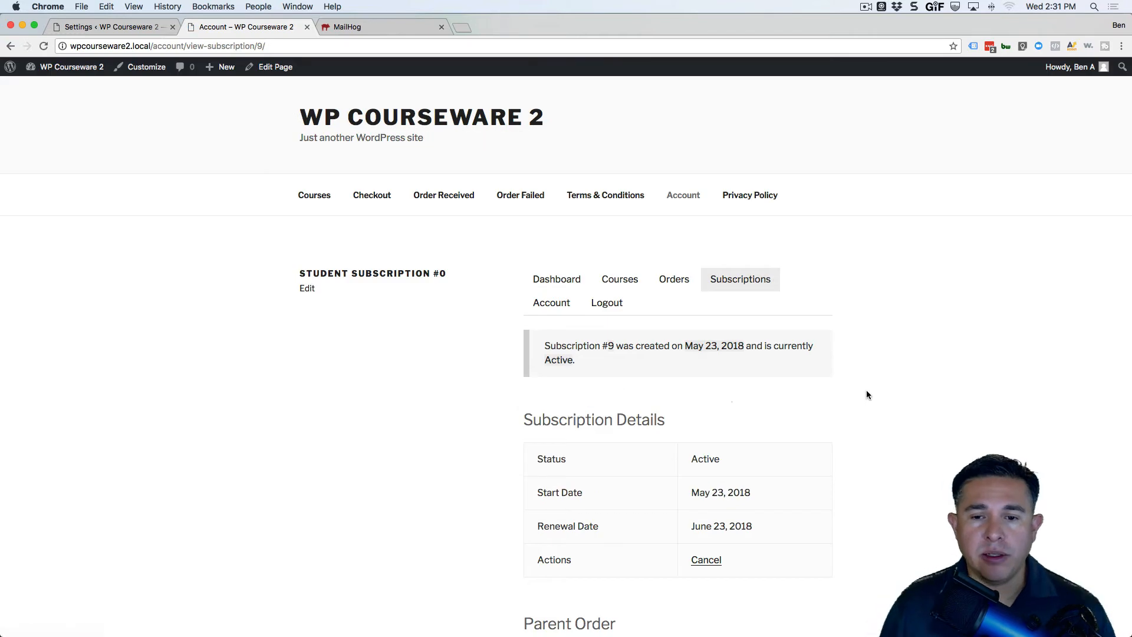
scroll(865, 390, down, 4)
scroll(859, 395, down, 1)
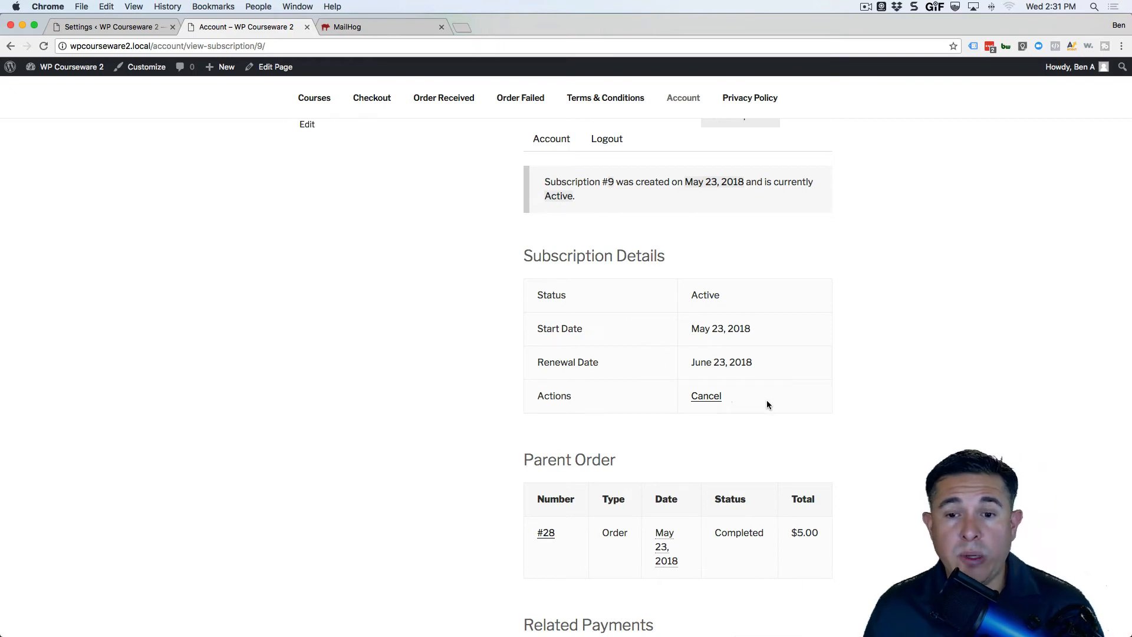
scroll(762, 407, down, 3)
scroll(761, 404, down, 1)
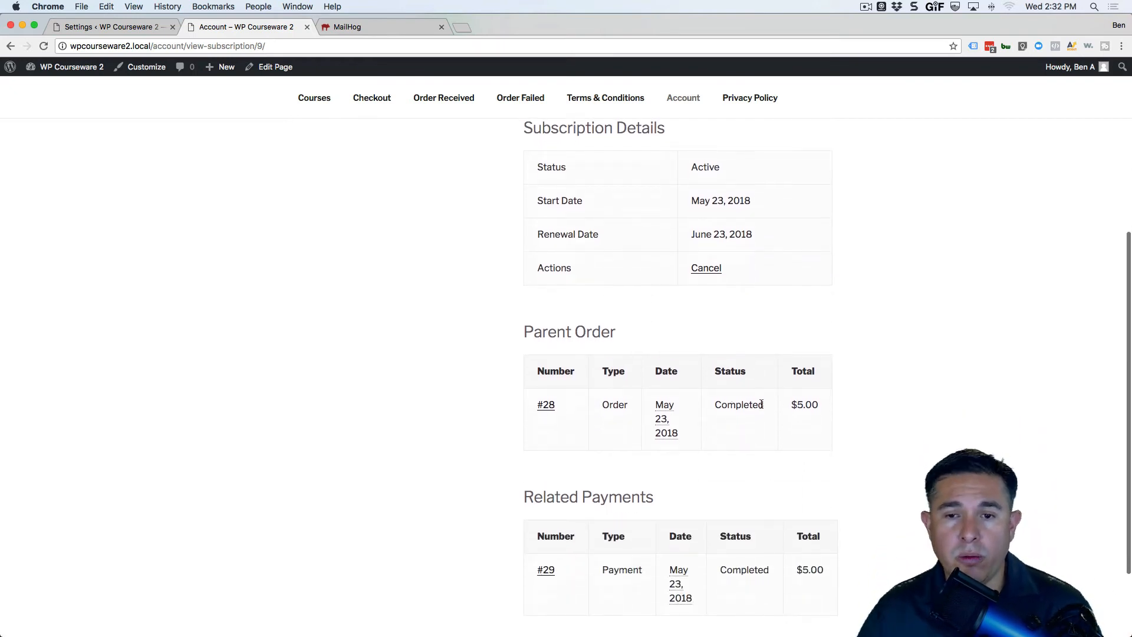
scroll(762, 403, down, 3)
scroll(761, 404, up, 10)
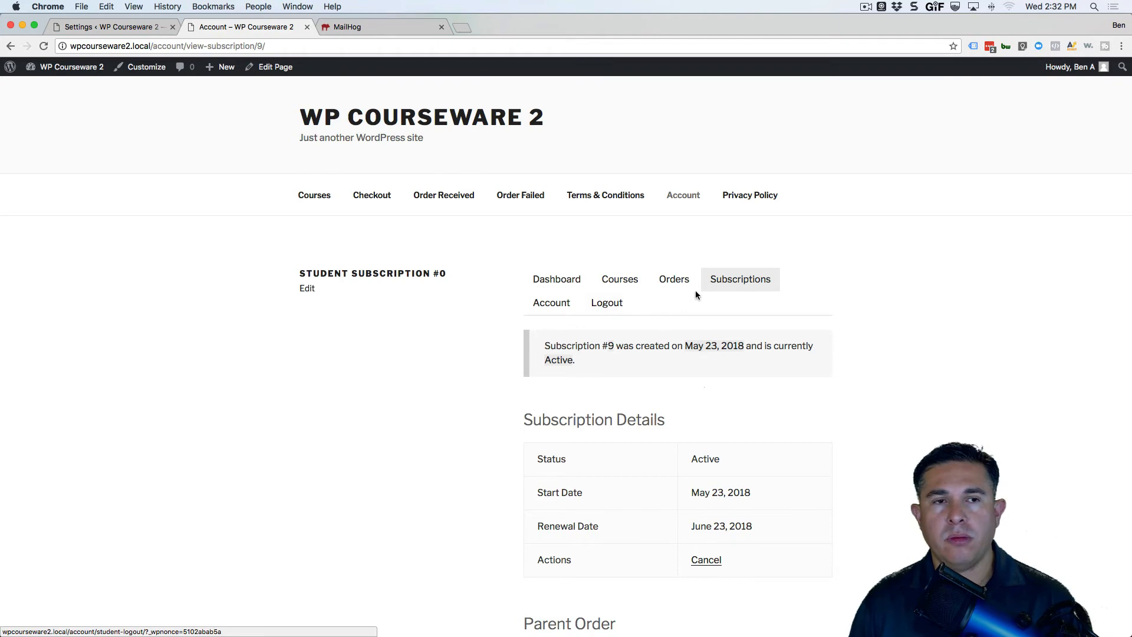
Back in the admin tab, open order #27 from the WP Courseware Orders list.
click(112, 33)
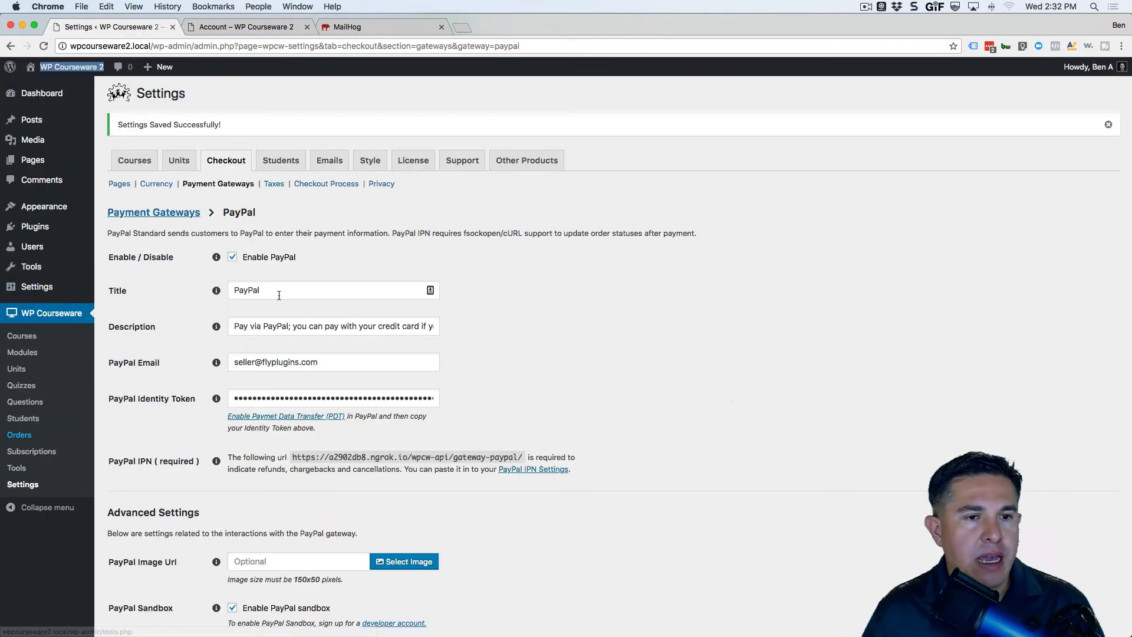
click(164, 380)
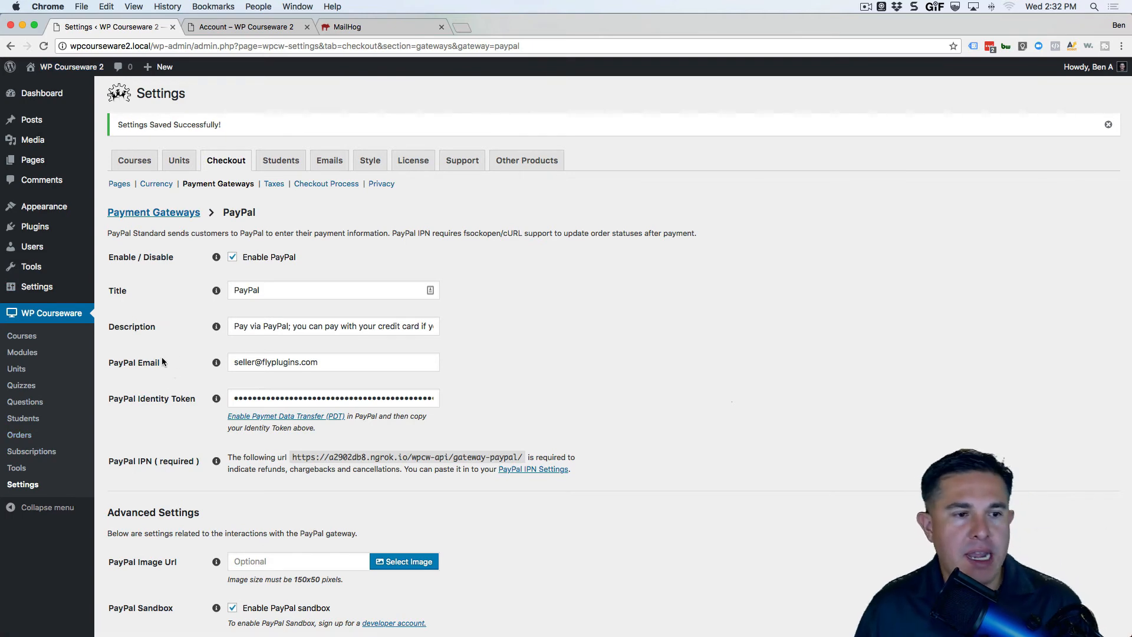
click(19, 436)
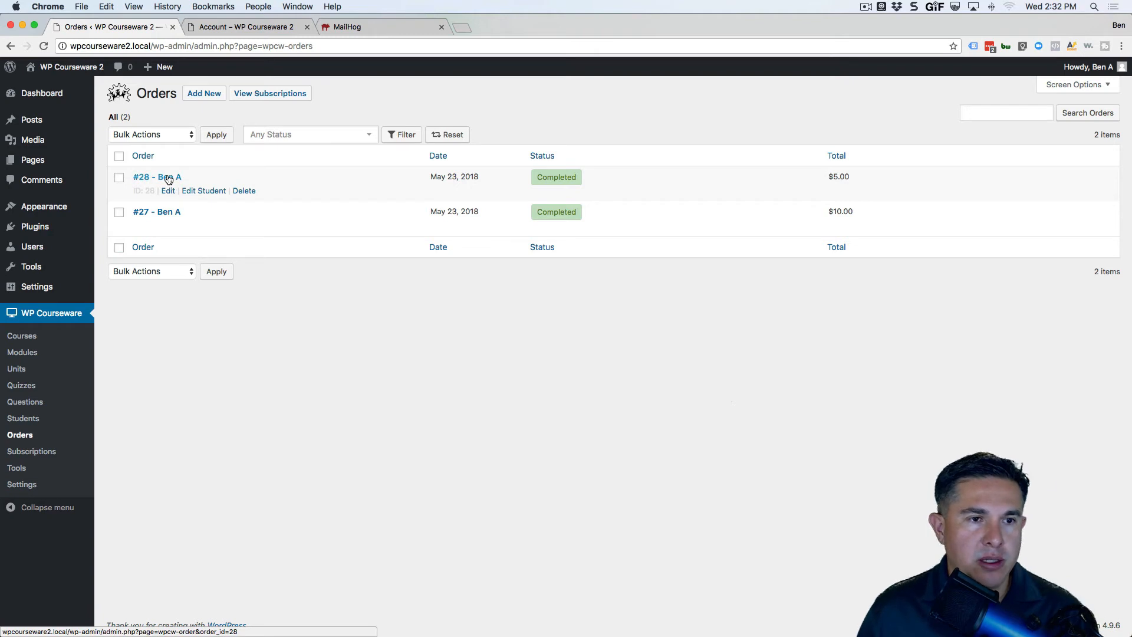
click(166, 213)
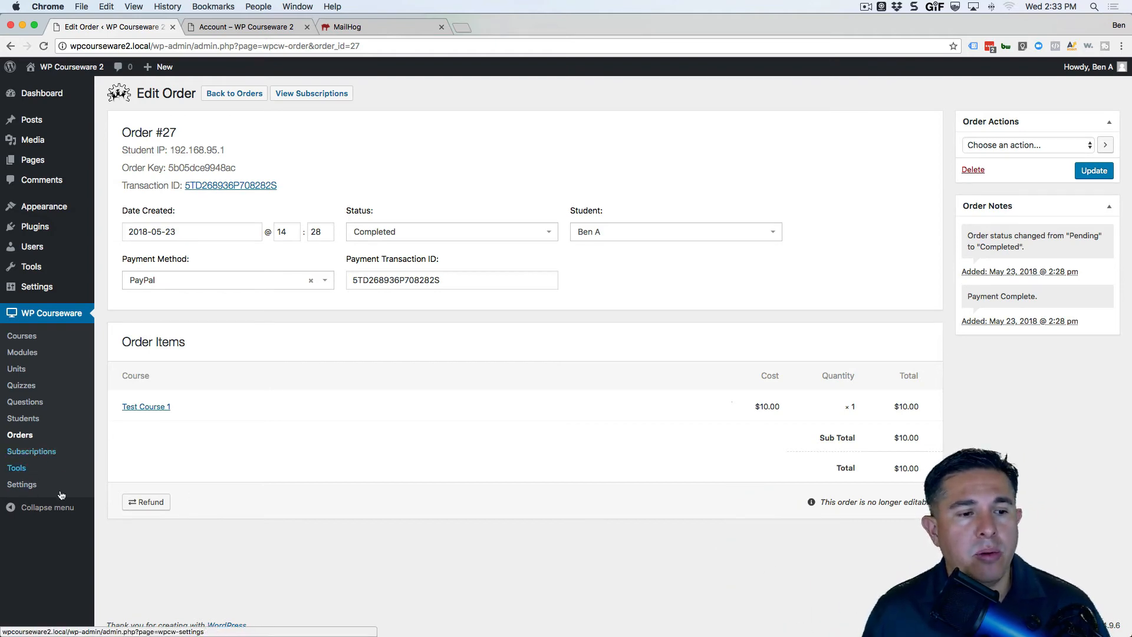
Open the Students list in a new tab, view it, then return to the order #27 tab.
right_click(22, 420)
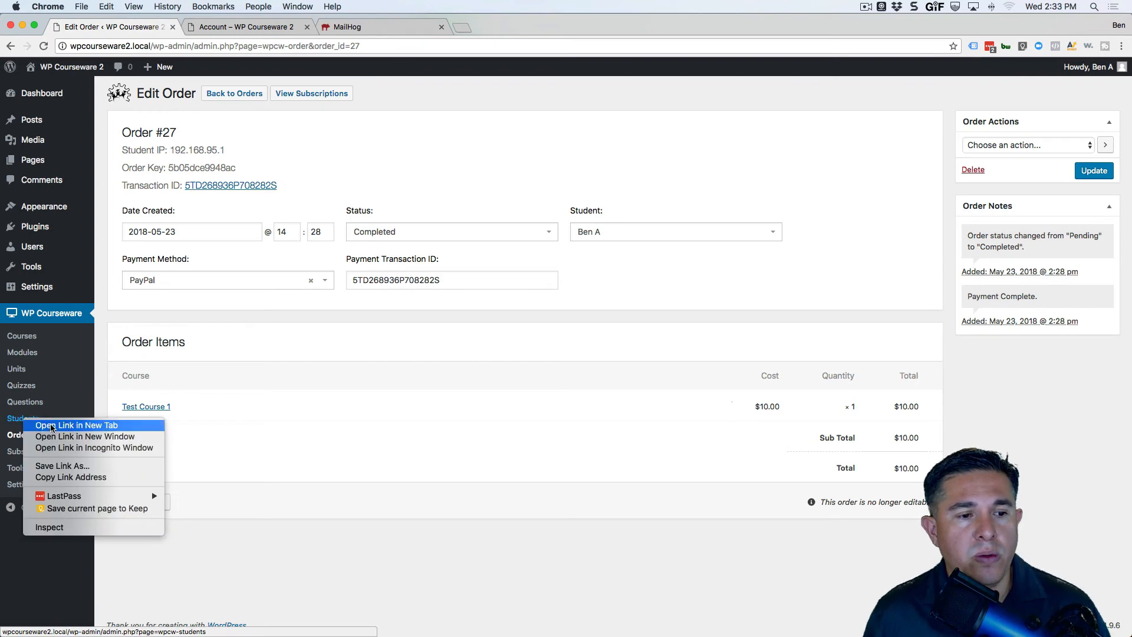
click(52, 424)
click(209, 28)
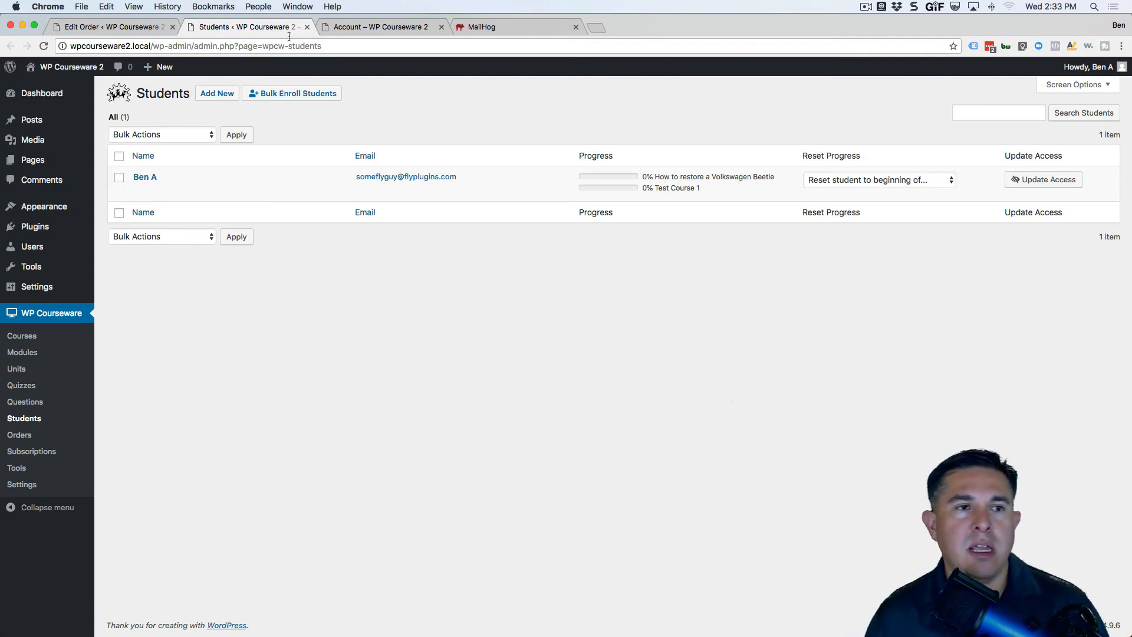
click(127, 32)
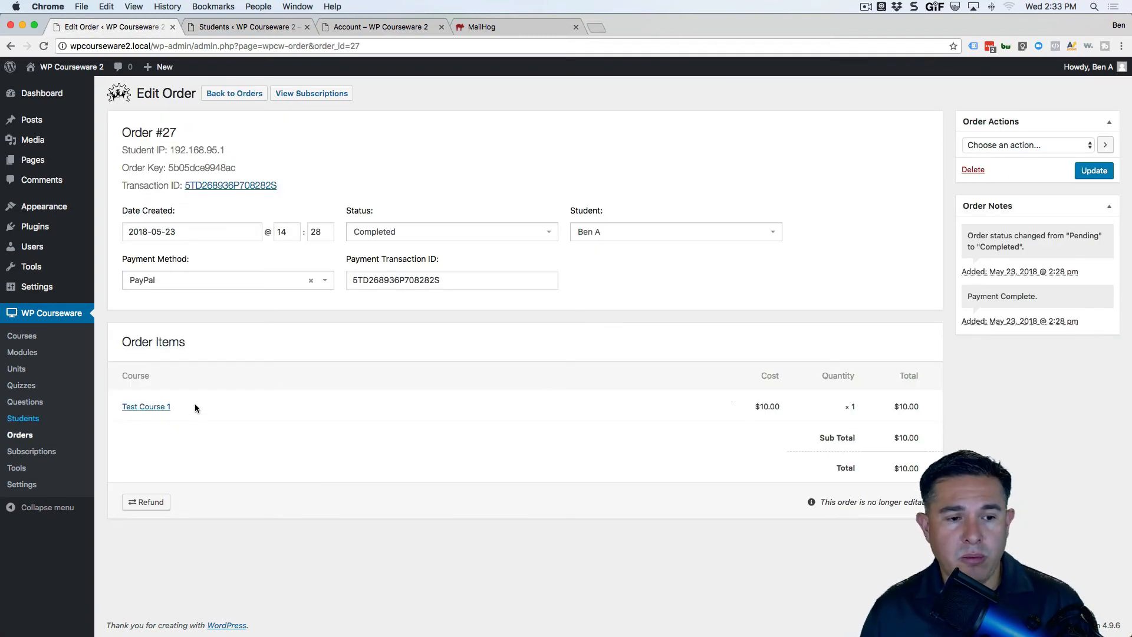
Issue a PayPal refund for order #27 from its Order Items section.
click(150, 505)
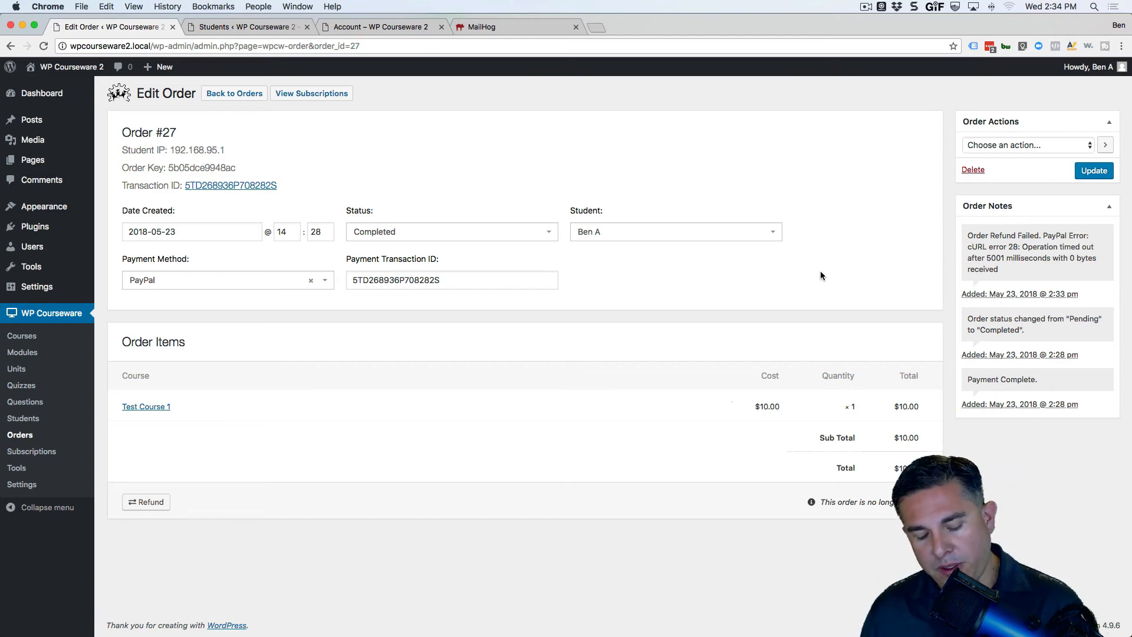
Reload order #27 until it shows Refunded and highlight the refunded-via-IPN note.
key(super+r)
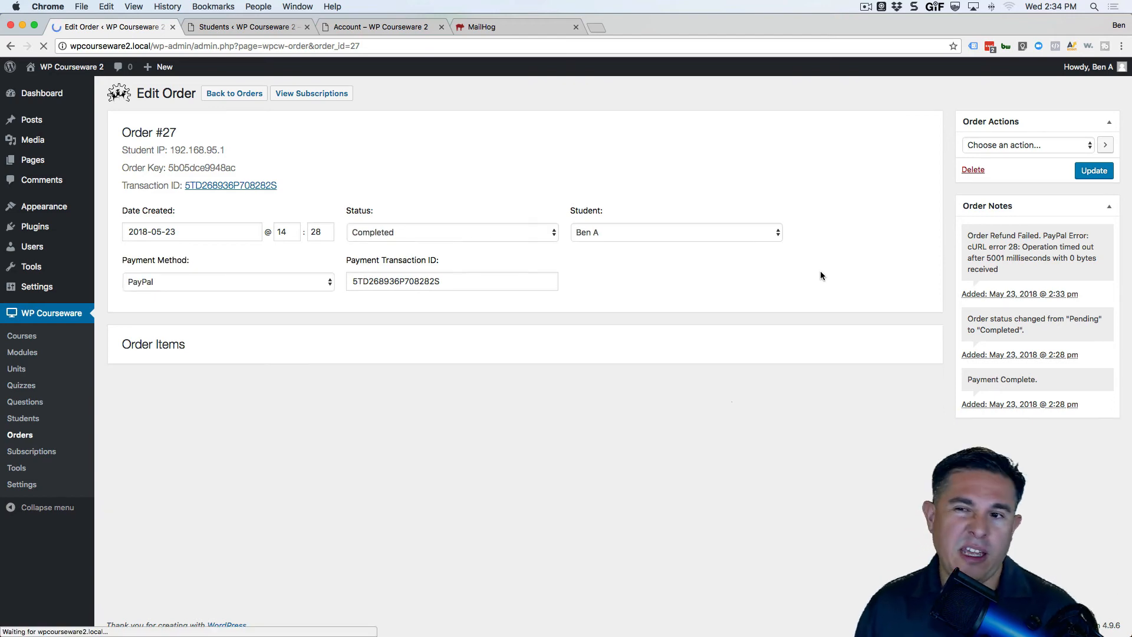
key(super+r)
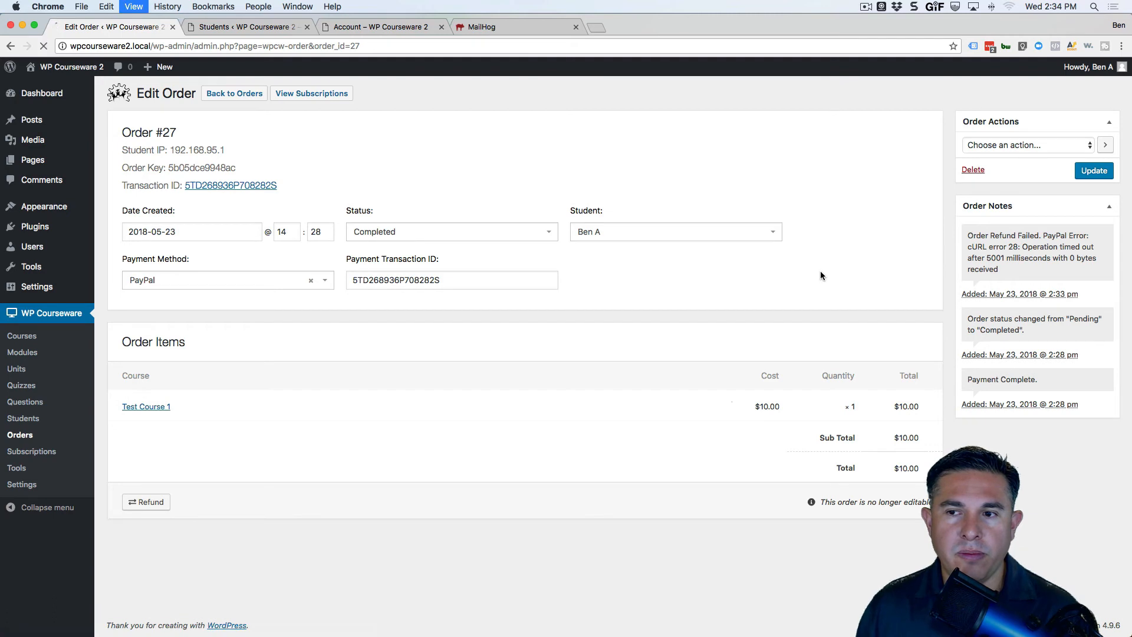
key(super+r)
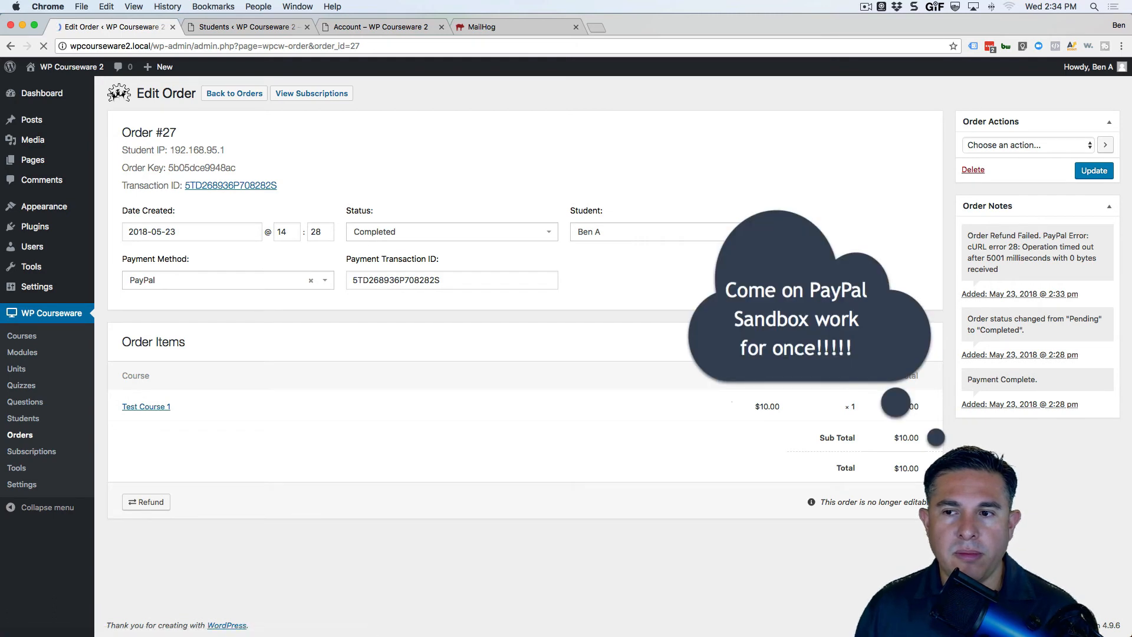
key(super+r)
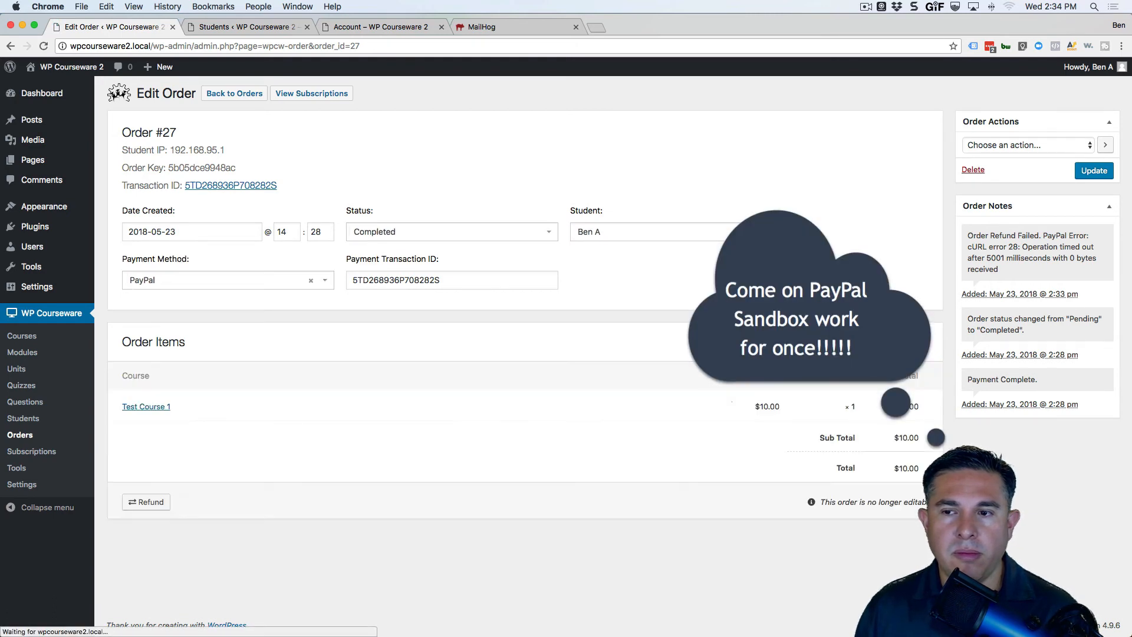
key(super+r)
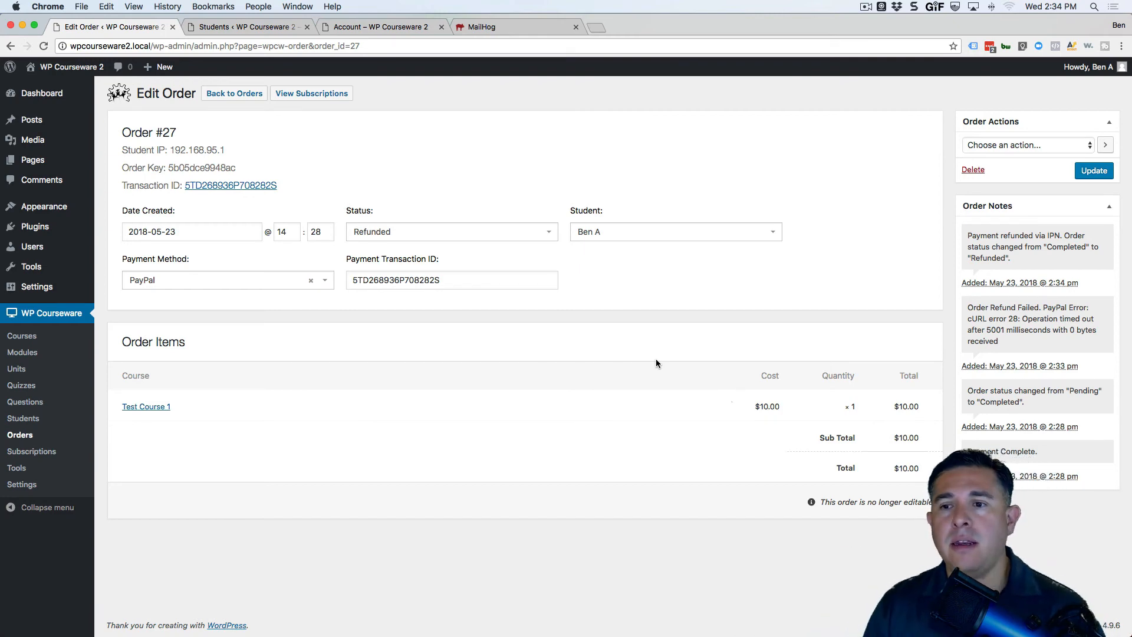
drag(1010, 258, 967, 235)
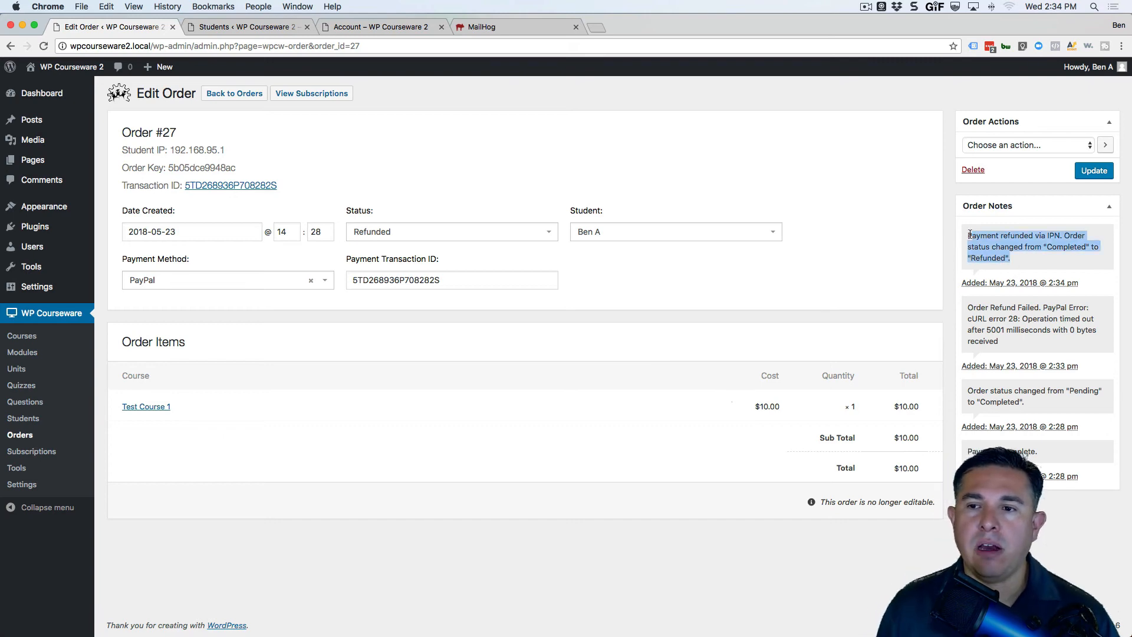
click(1032, 271)
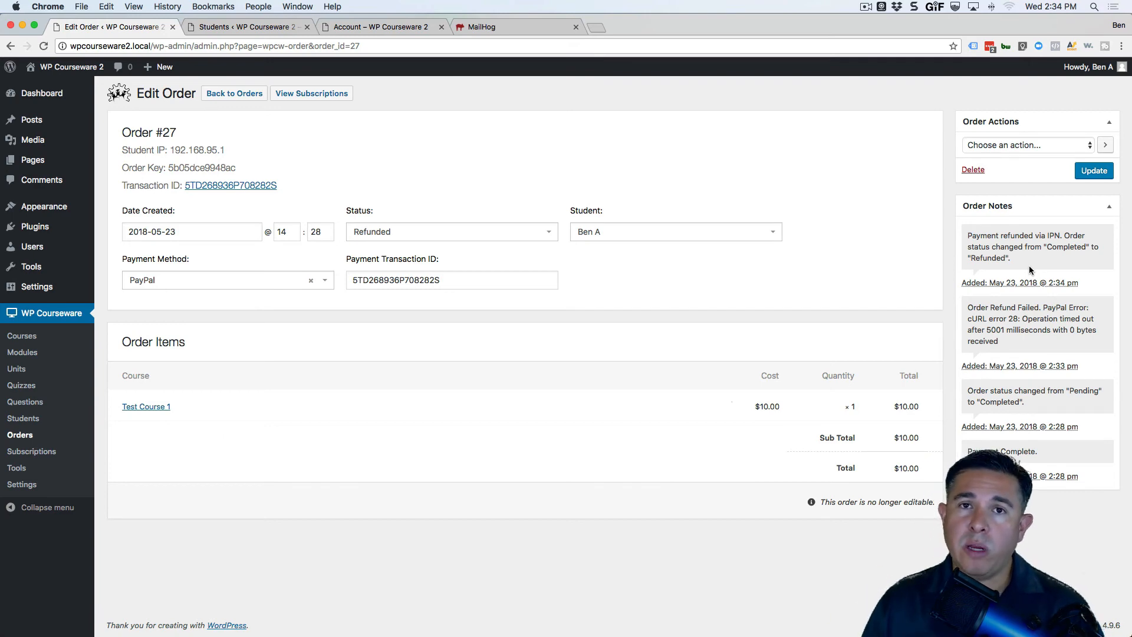
click(217, 27)
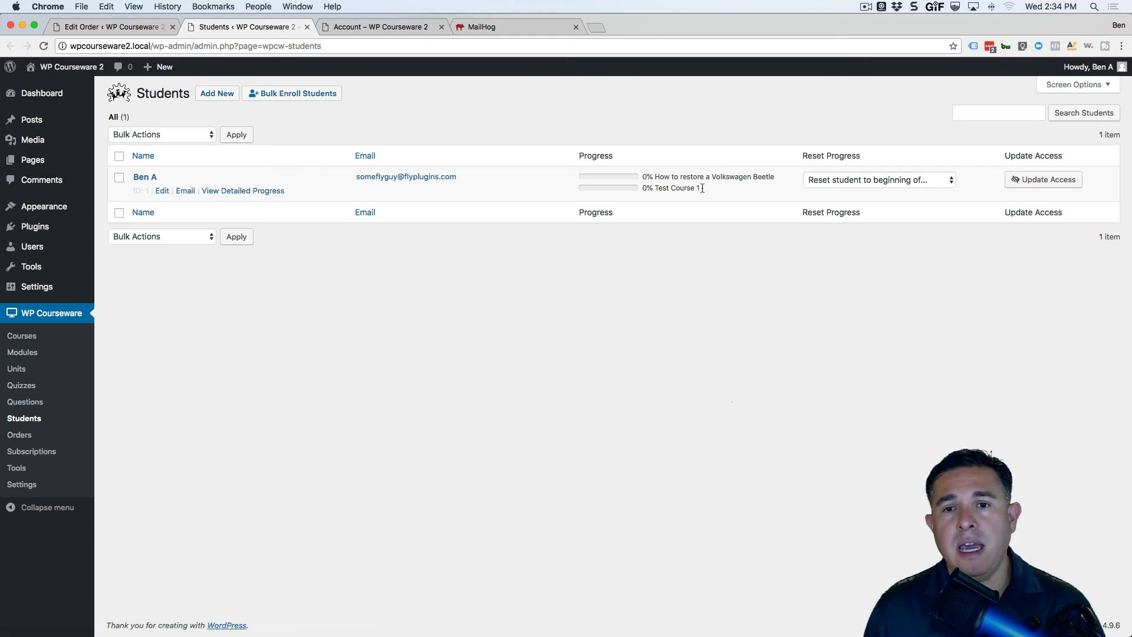
drag(665, 191, 658, 189)
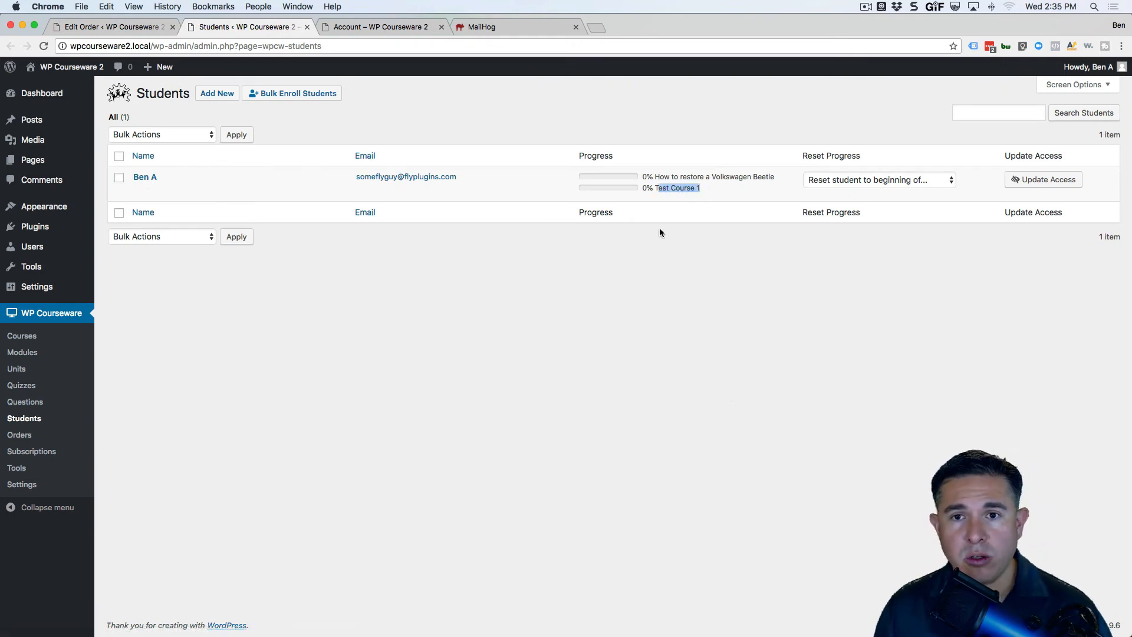
key(super+r)
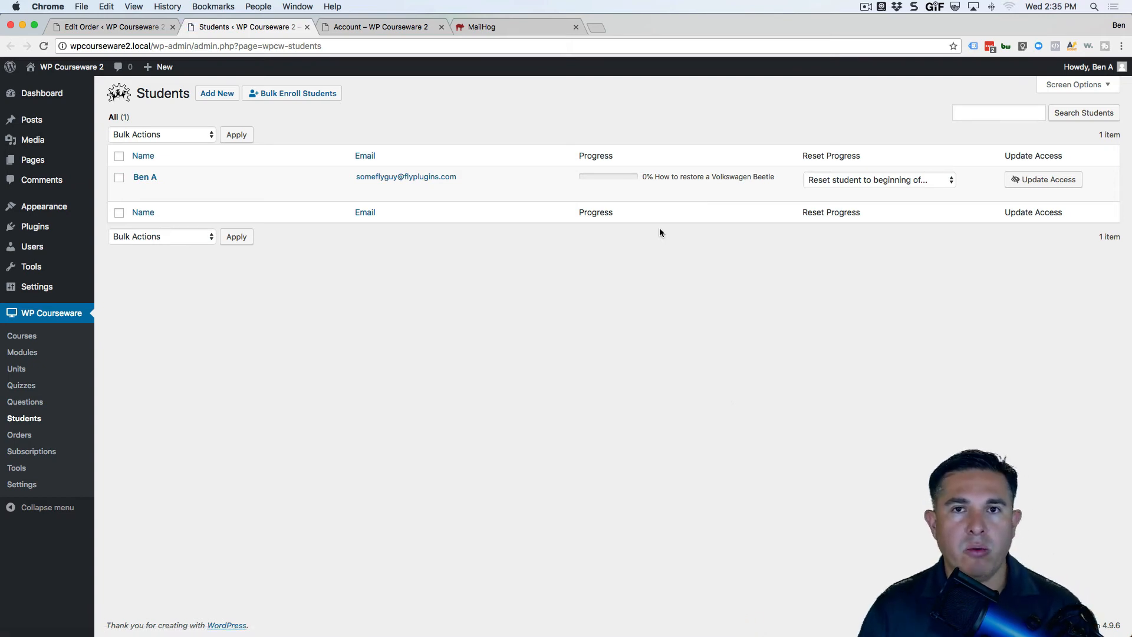
click(112, 27)
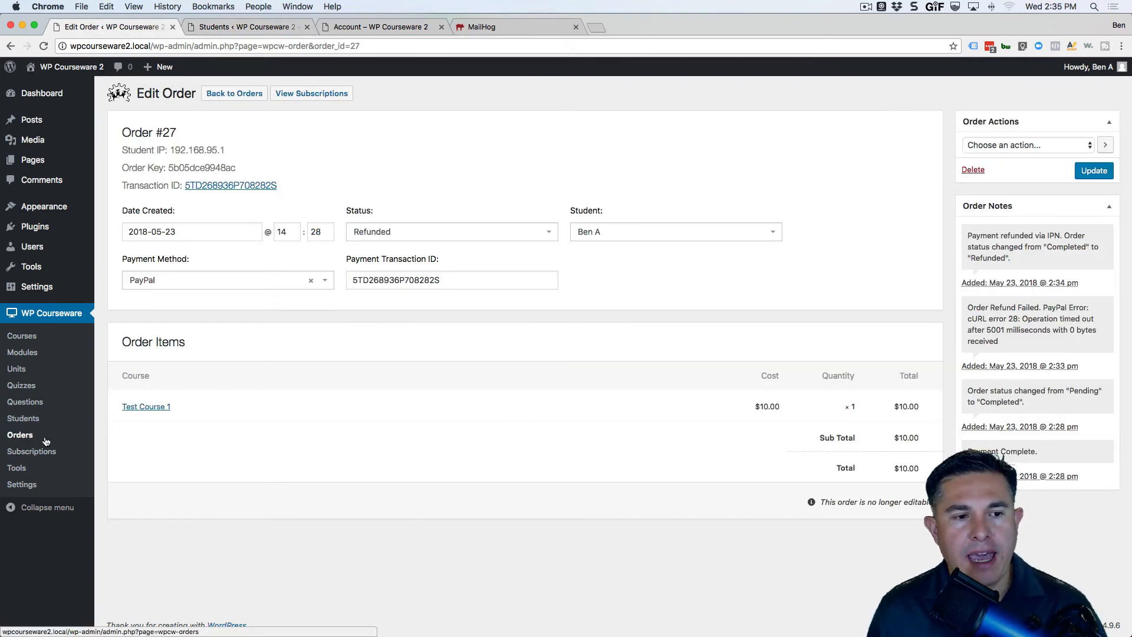
Open order #28, follow its linked subscription #9, then return to the parent order.
click(25, 437)
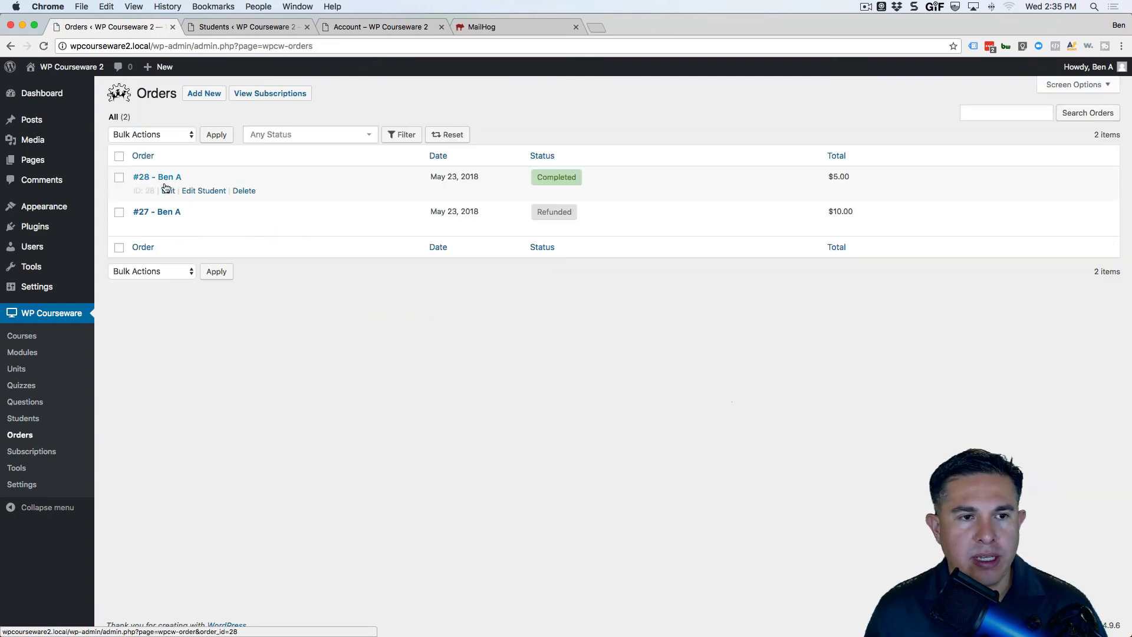
click(167, 189)
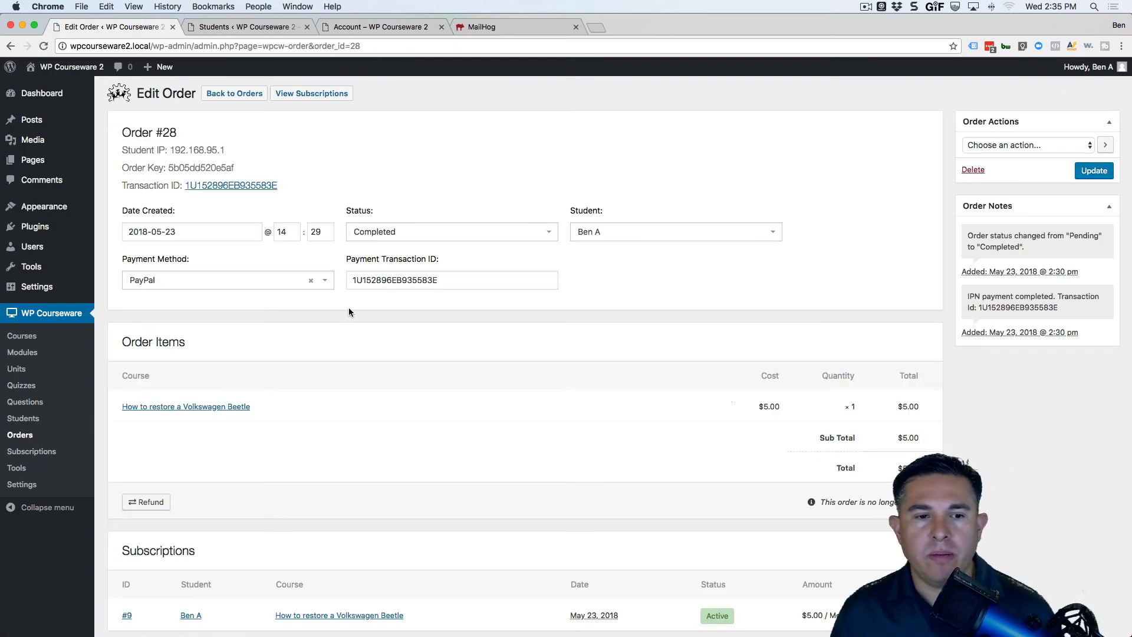
scroll(381, 365, down, 5)
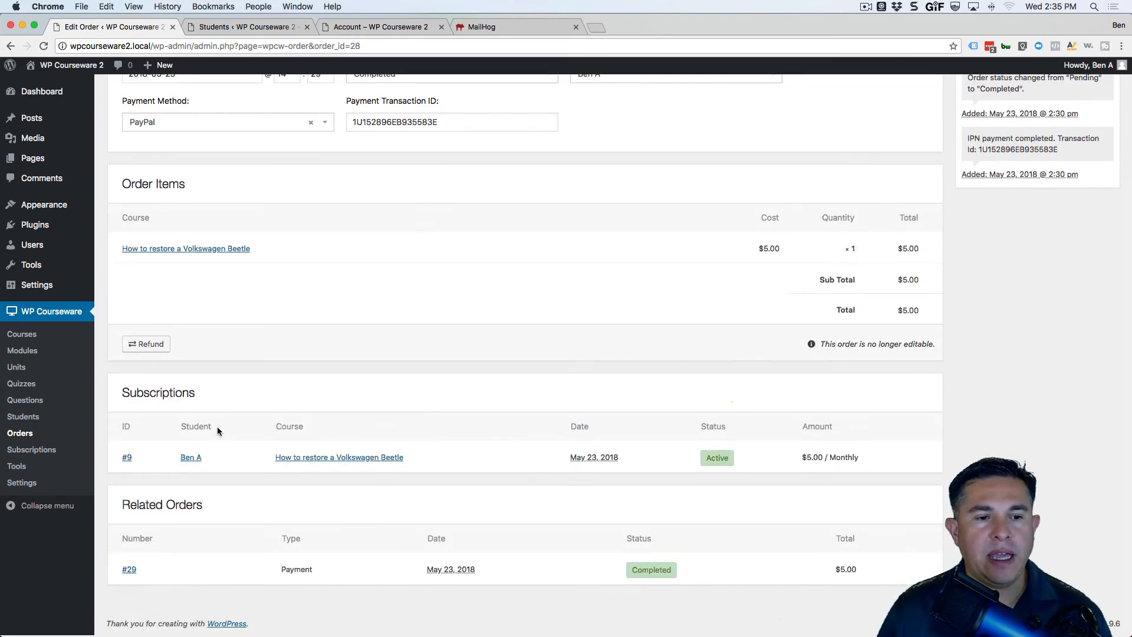
scroll(412, 447, up, 5)
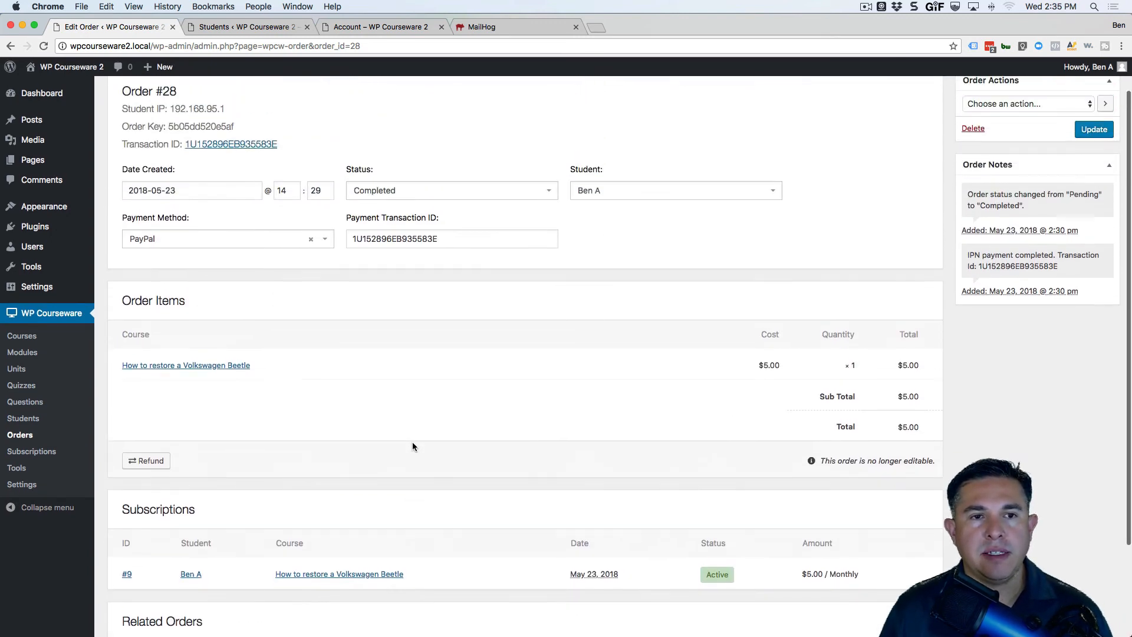
scroll(412, 447, down, 3)
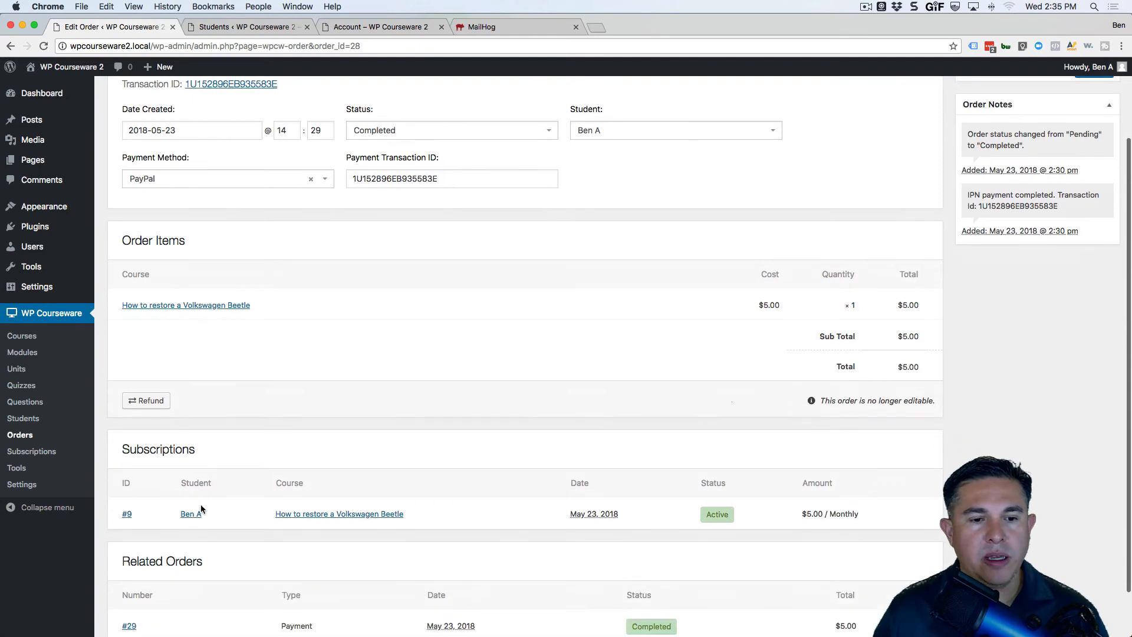
click(126, 514)
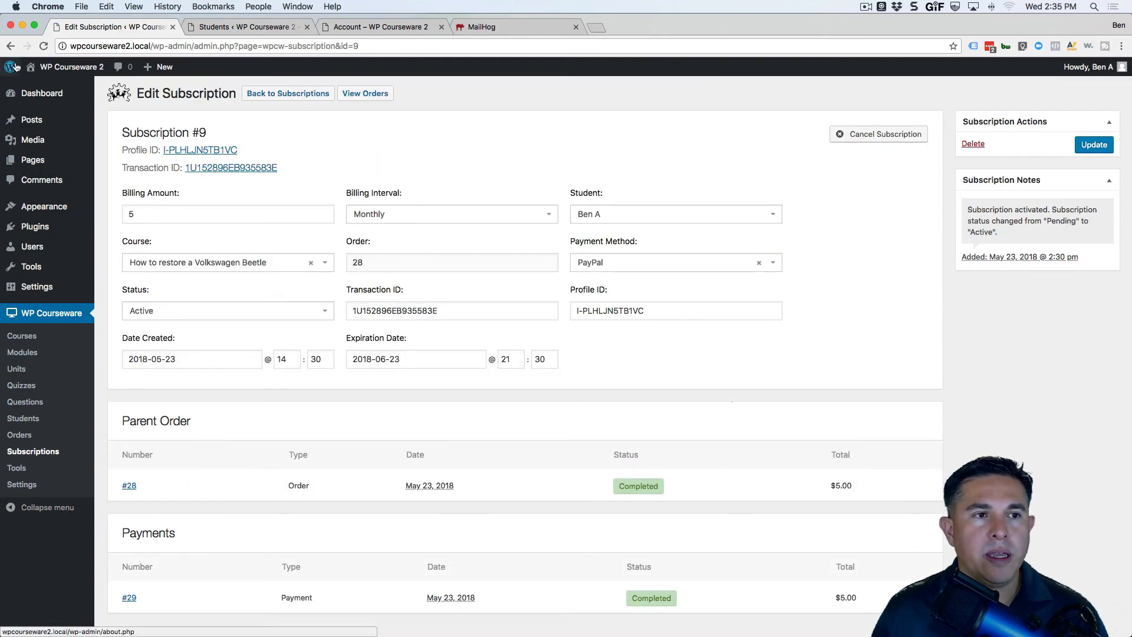
click(129, 485)
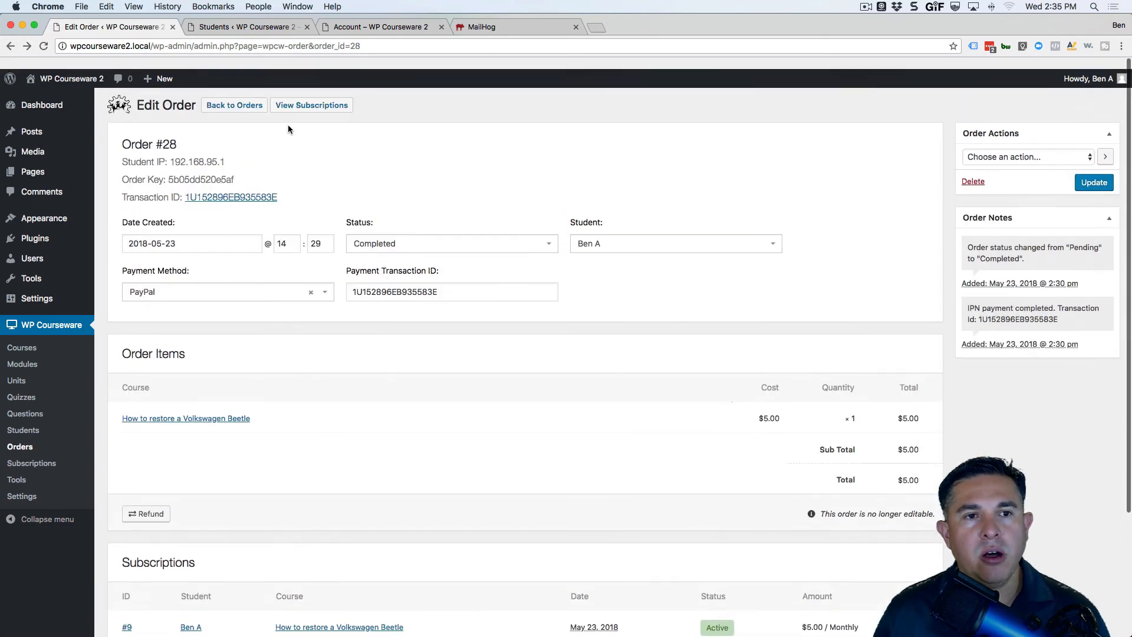
Review subscription #9 and order #28, ending on the Subscriptions list with #9 still Active.
click(294, 94)
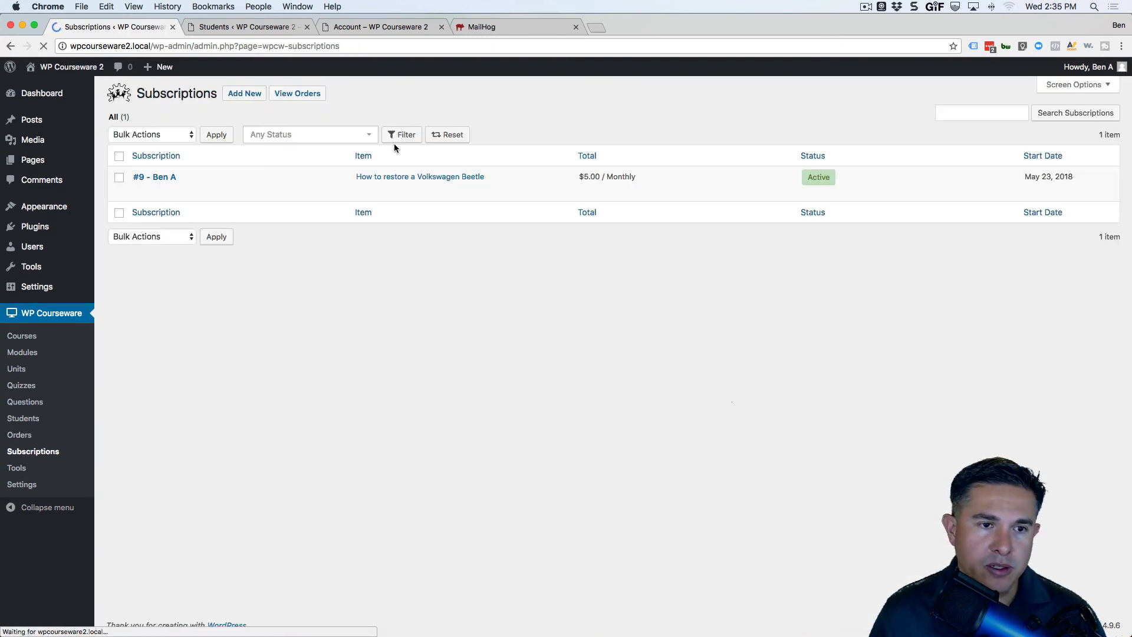
click(141, 178)
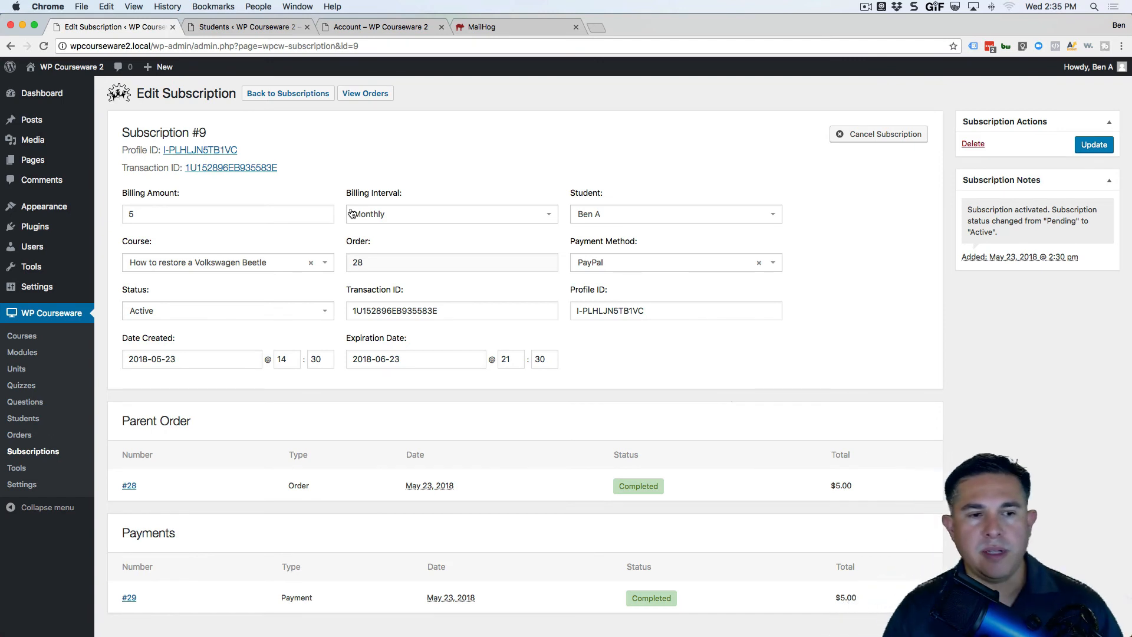
scroll(401, 220, down, 1)
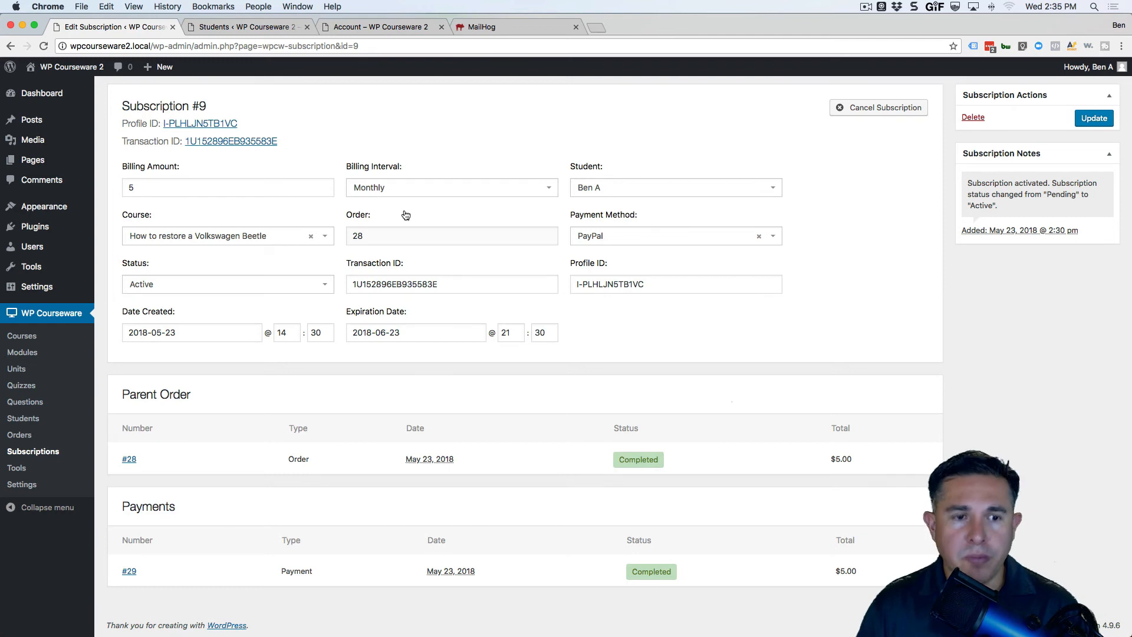
scroll(463, 317, up, 1)
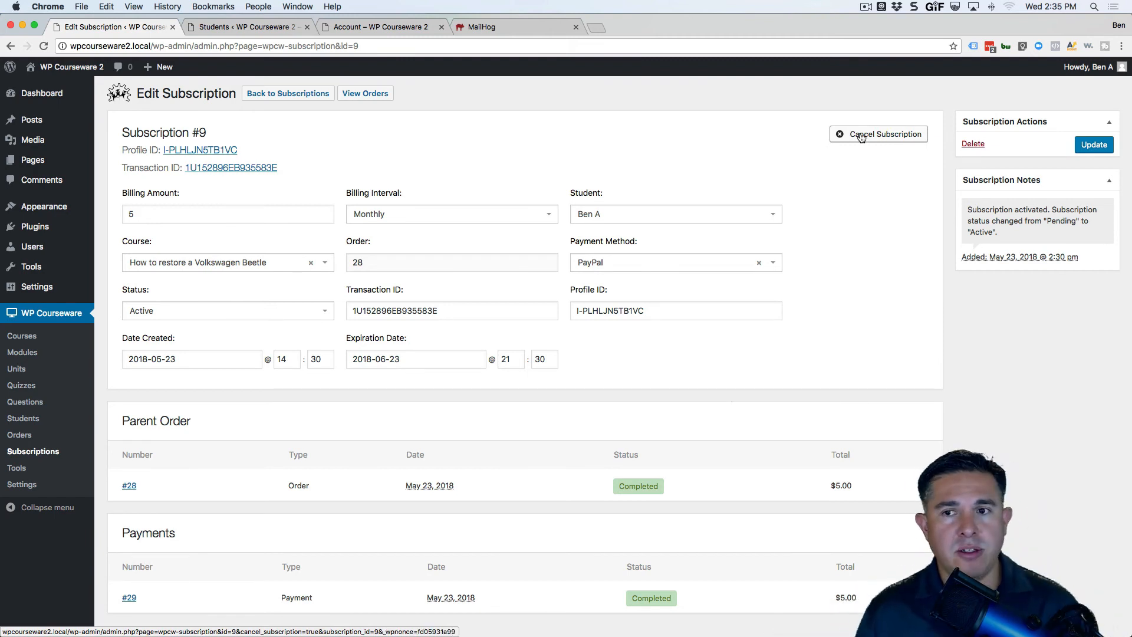
click(365, 93)
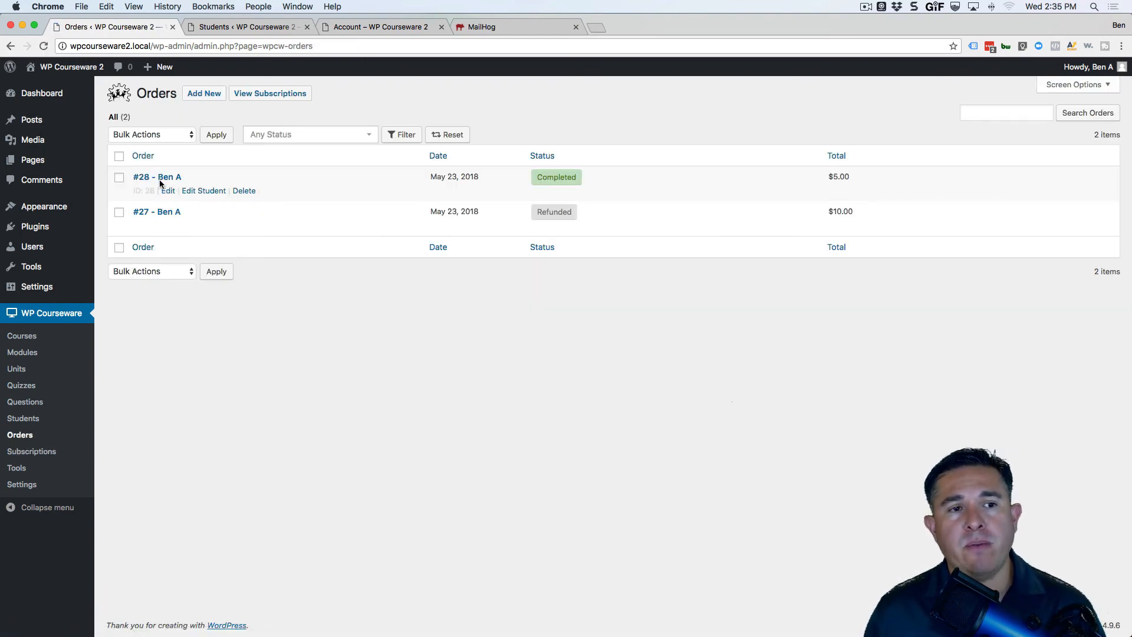
click(161, 178)
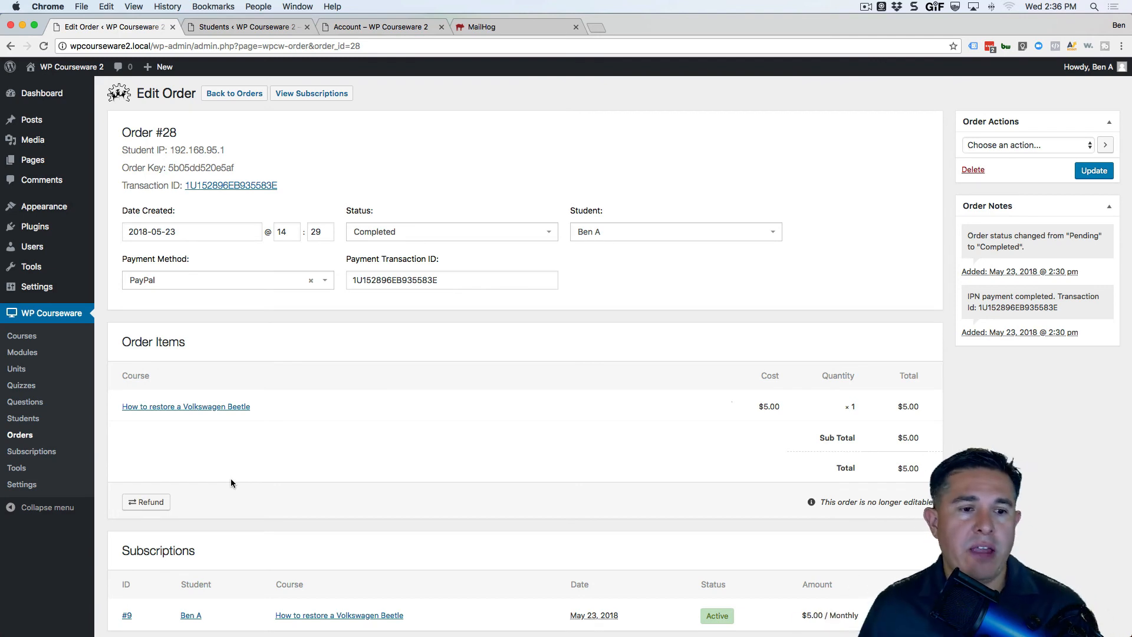
click(318, 99)
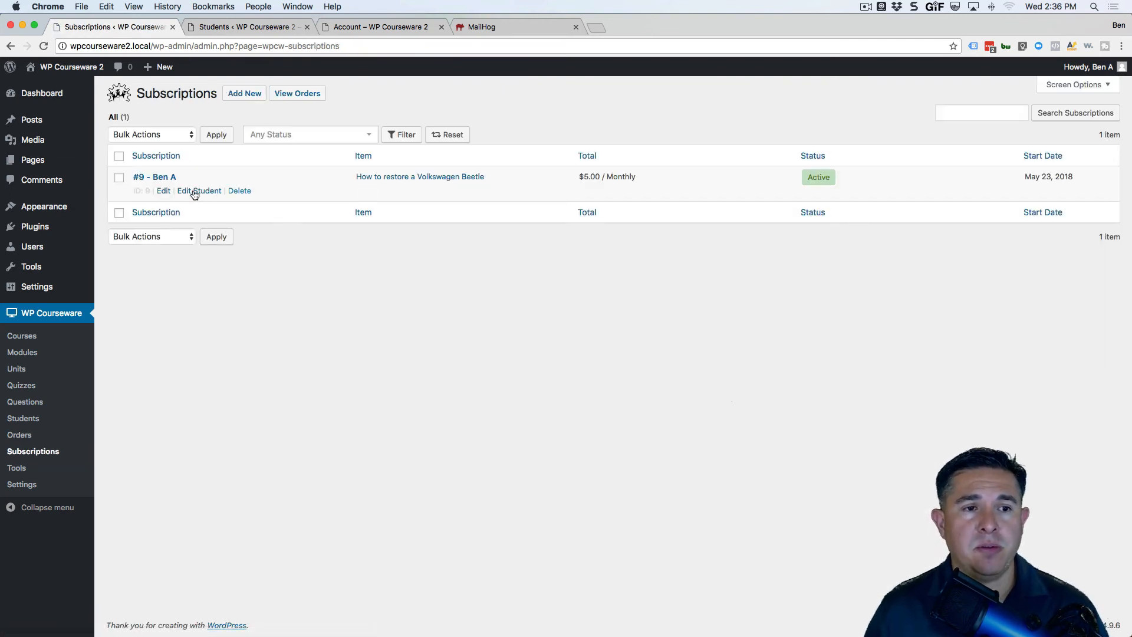
Cancel subscription #9, check the reloaded Students list, and return to the subscription page.
click(155, 177)
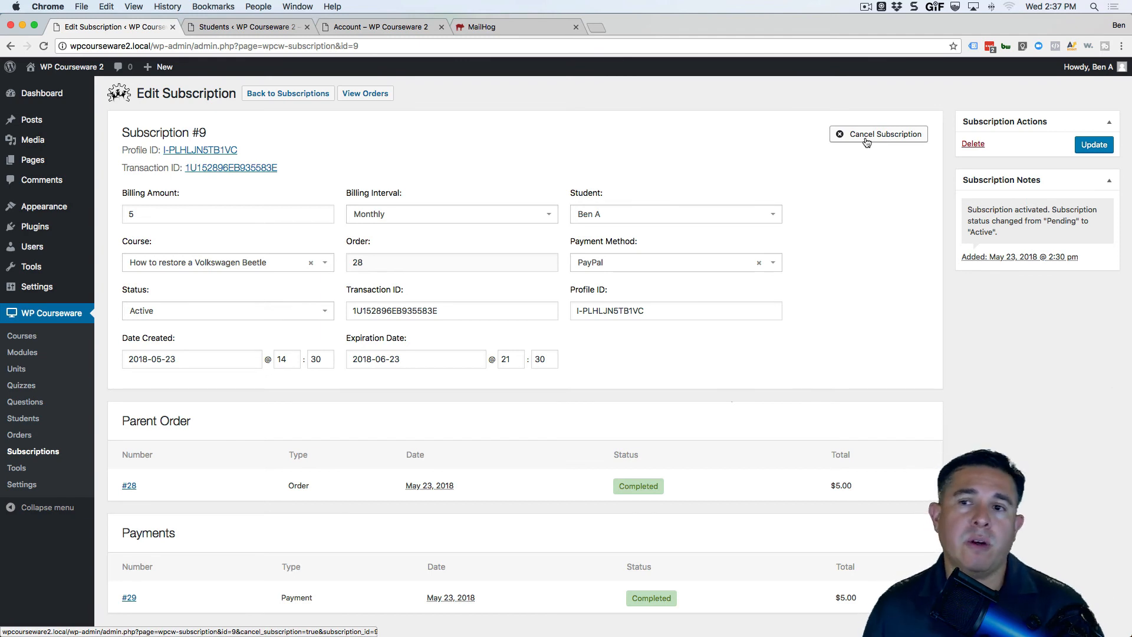
click(868, 135)
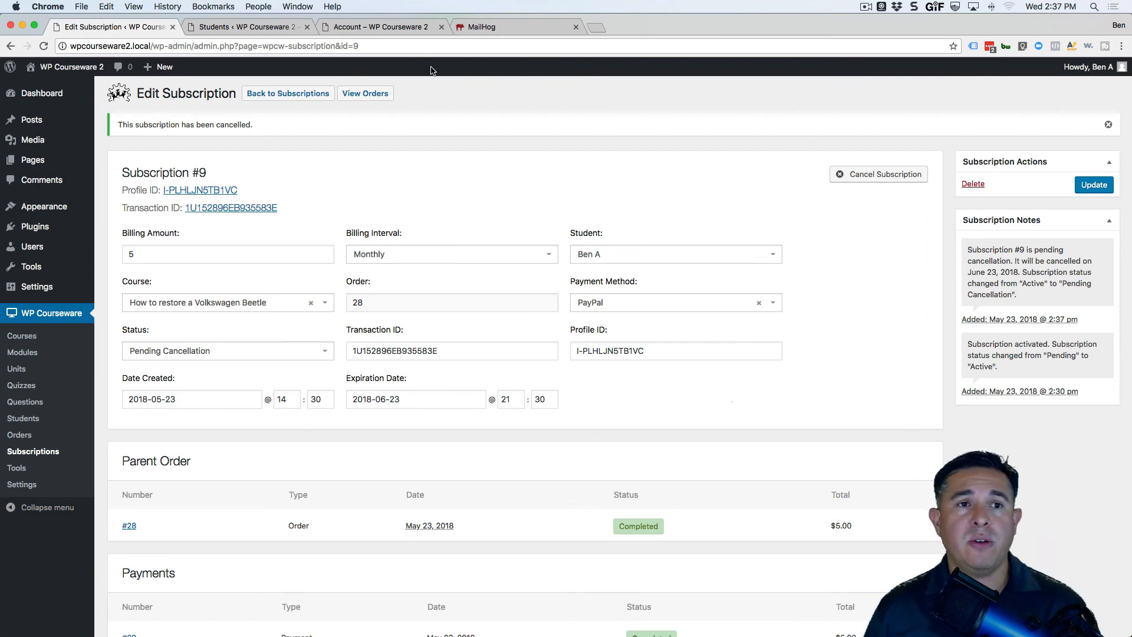
click(283, 29)
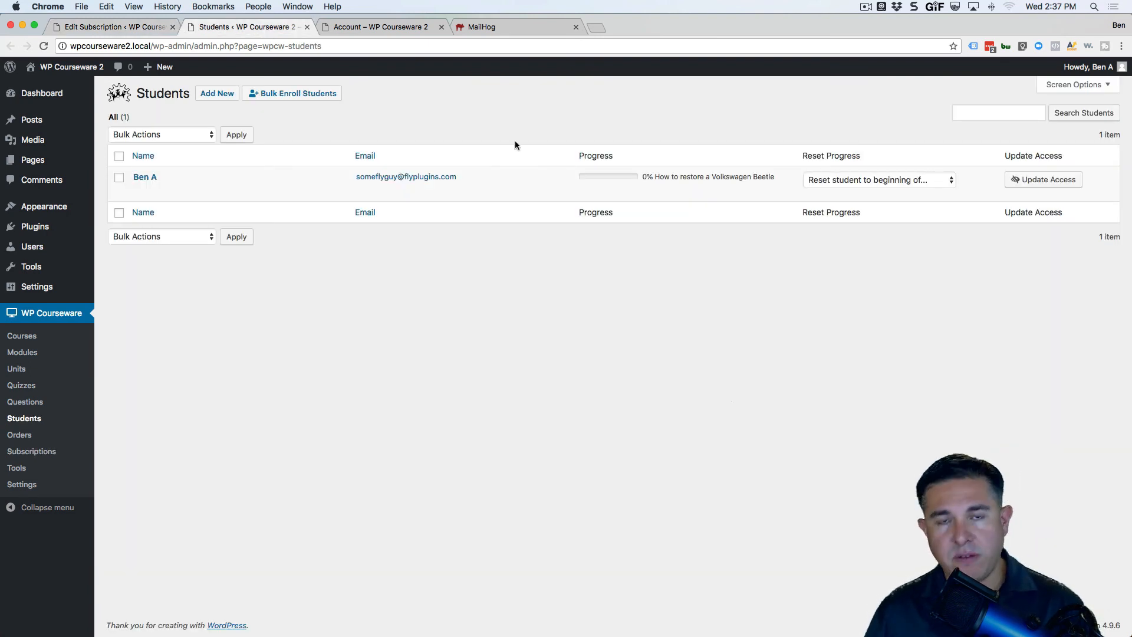
key(super+r)
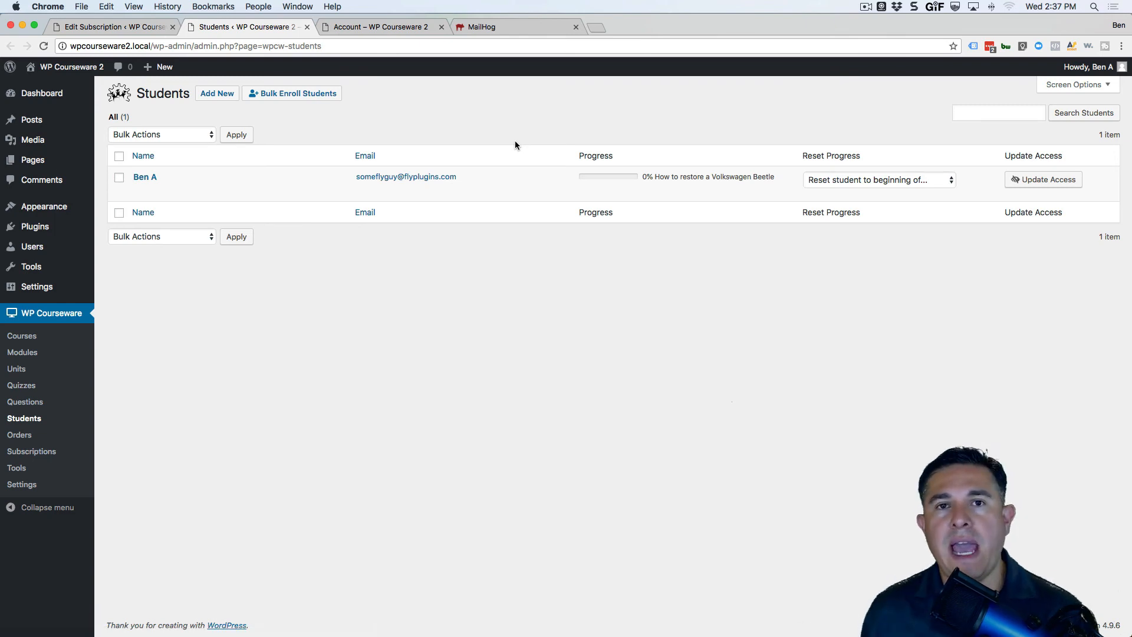
key(ctrl+shift+Tab)
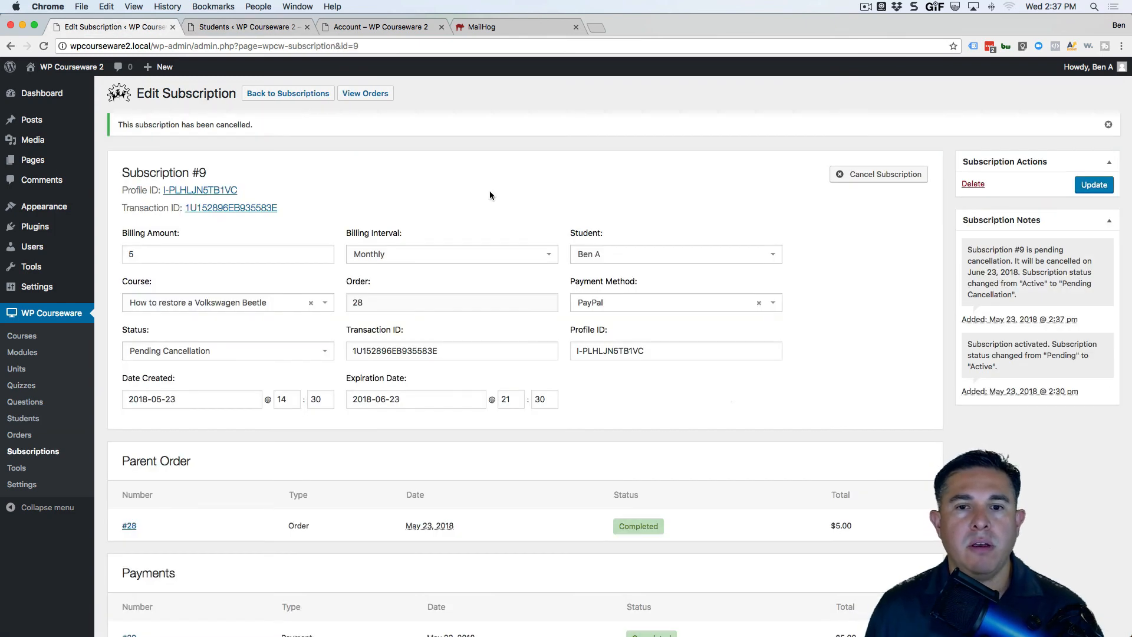
Refund order #28, then reload the Students list to confirm zero students enrolled.
click(366, 93)
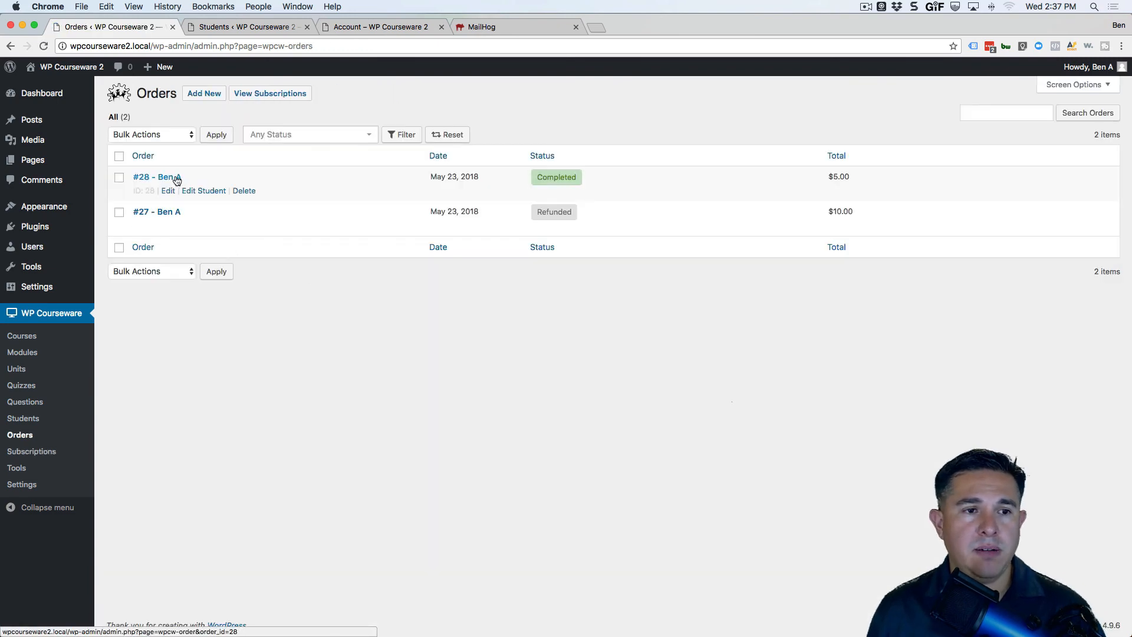
click(173, 177)
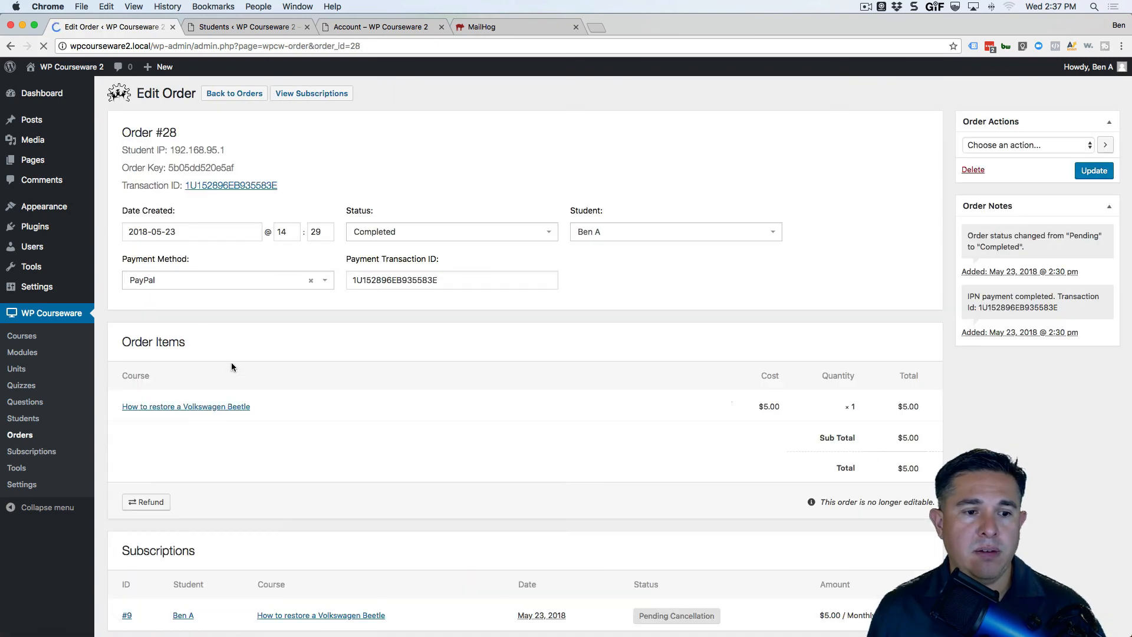
click(153, 502)
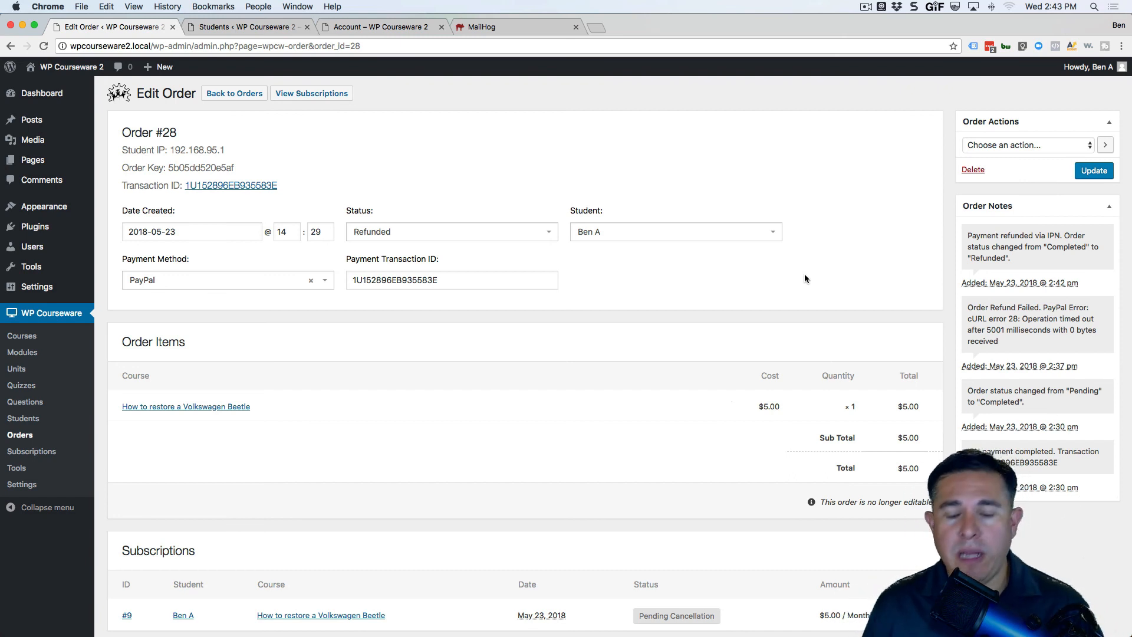
click(236, 27)
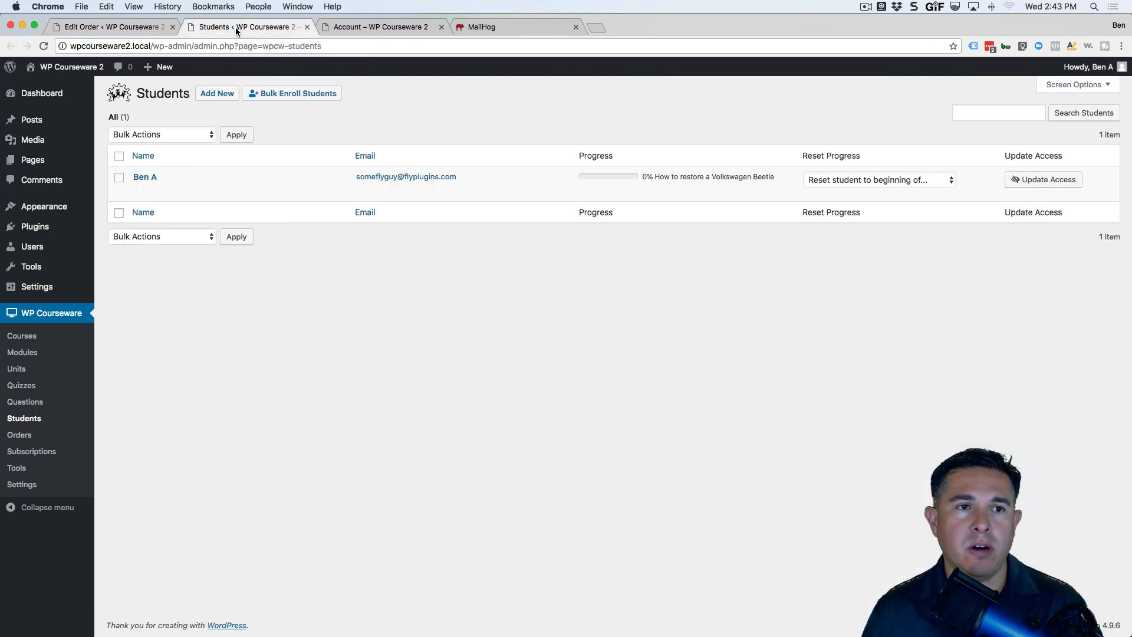
key(super+r)
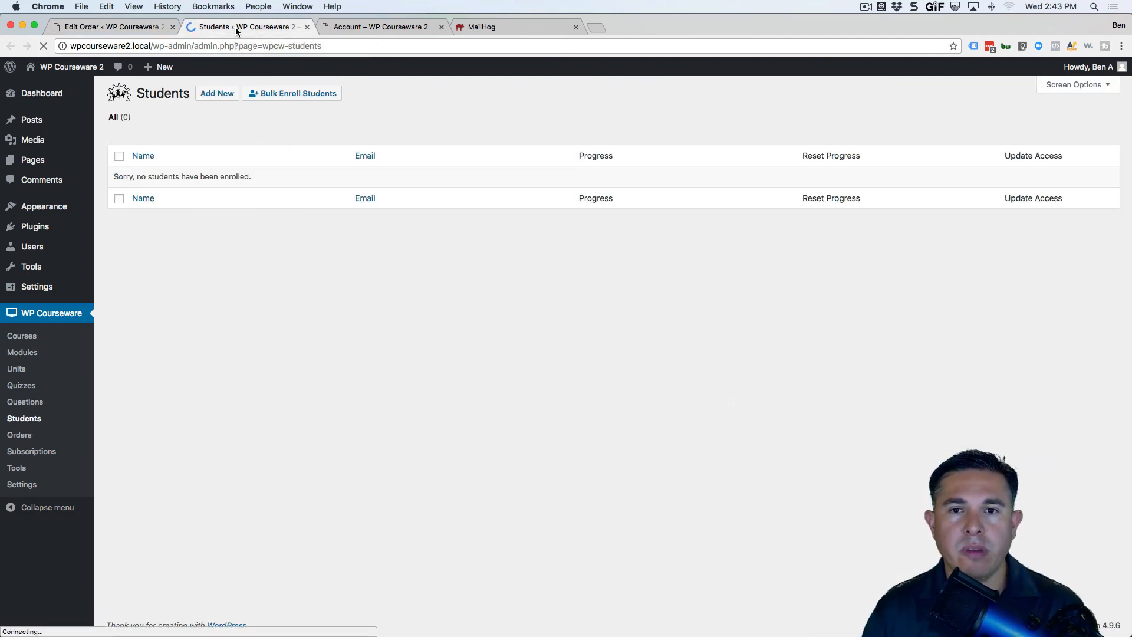